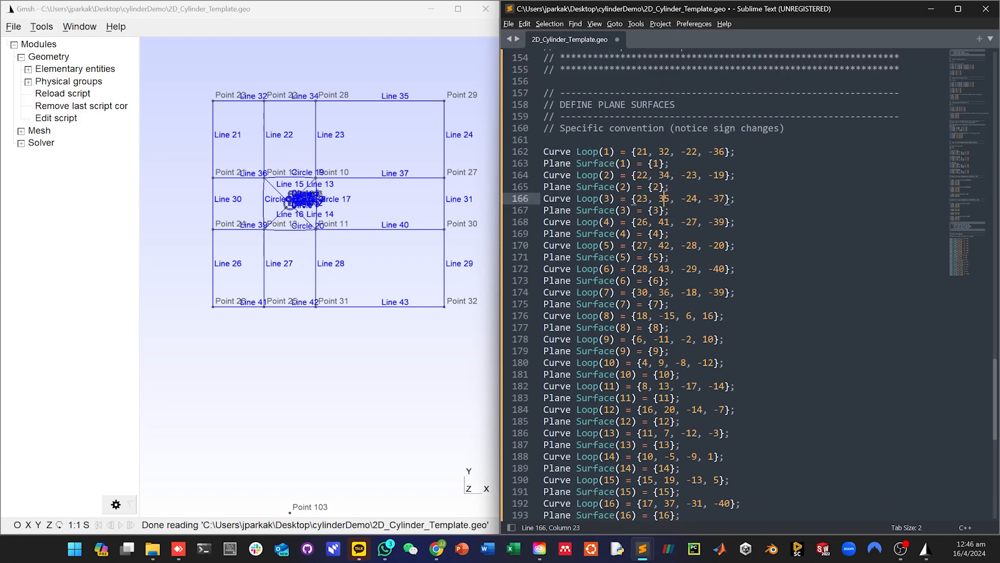
Save the cylinder script, reload it in Gmsh, and turn on the surface labels in the geometry visibility options
key(ctrl+s)
click(69, 94)
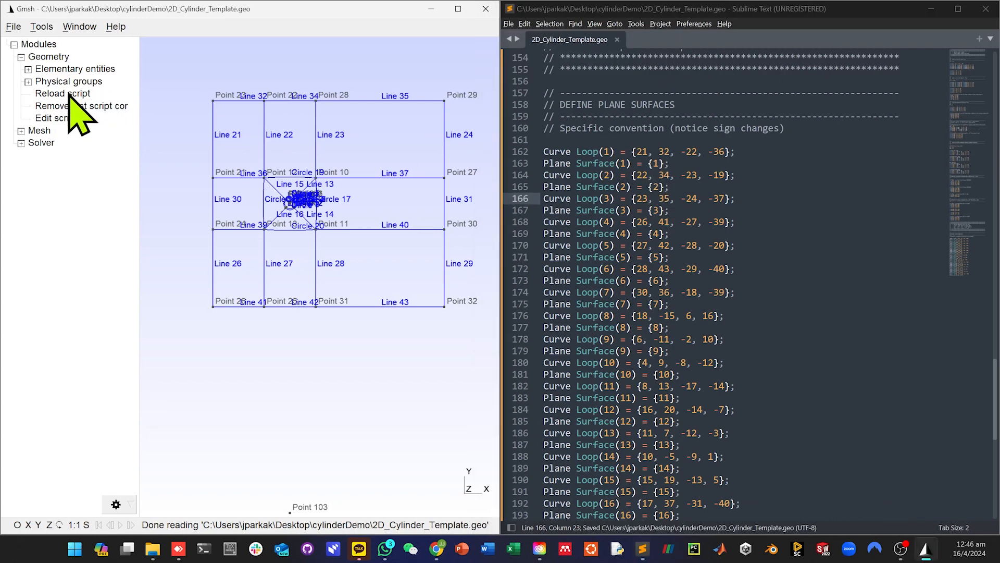
click(42, 27)
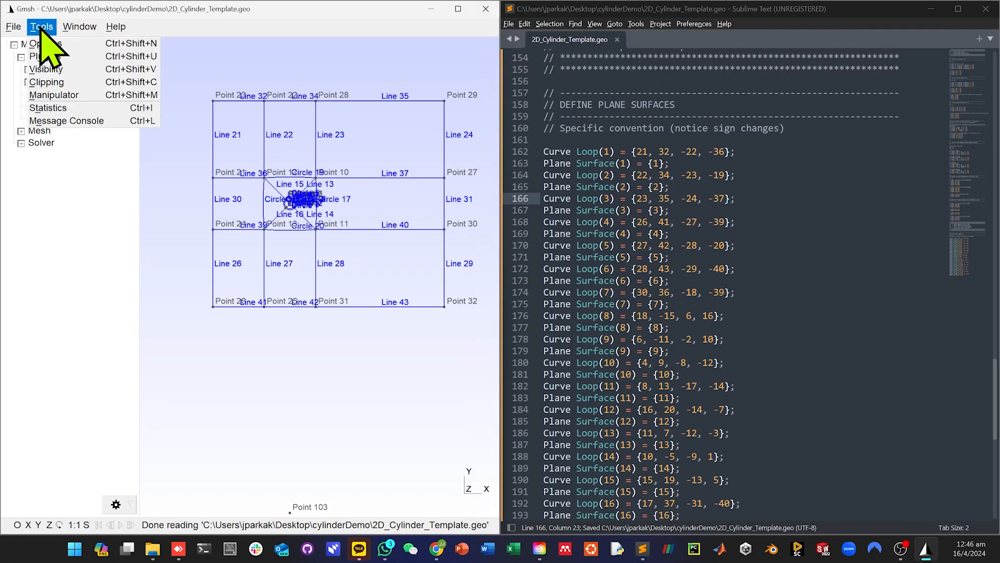
click(52, 44)
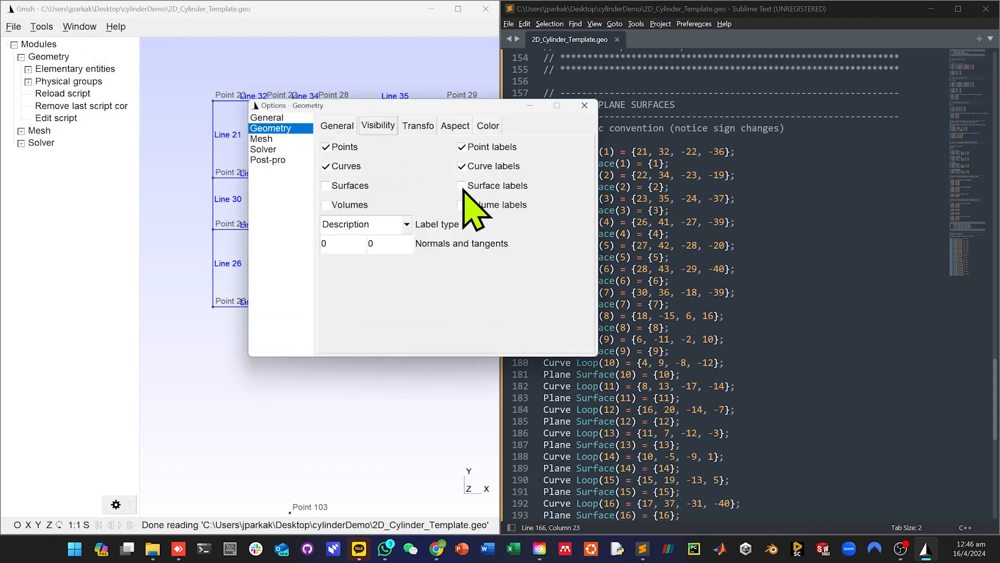
click(584, 106)
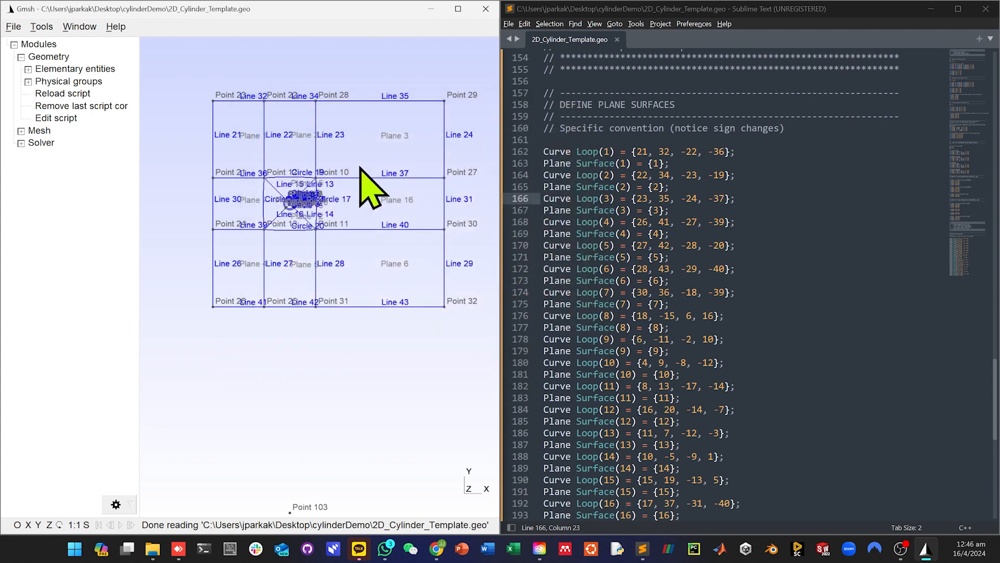
Generate the 1D and 2D meshes of the plane surfaces and inspect the elements around the cylinder
scroll(347, 180, up, 3)
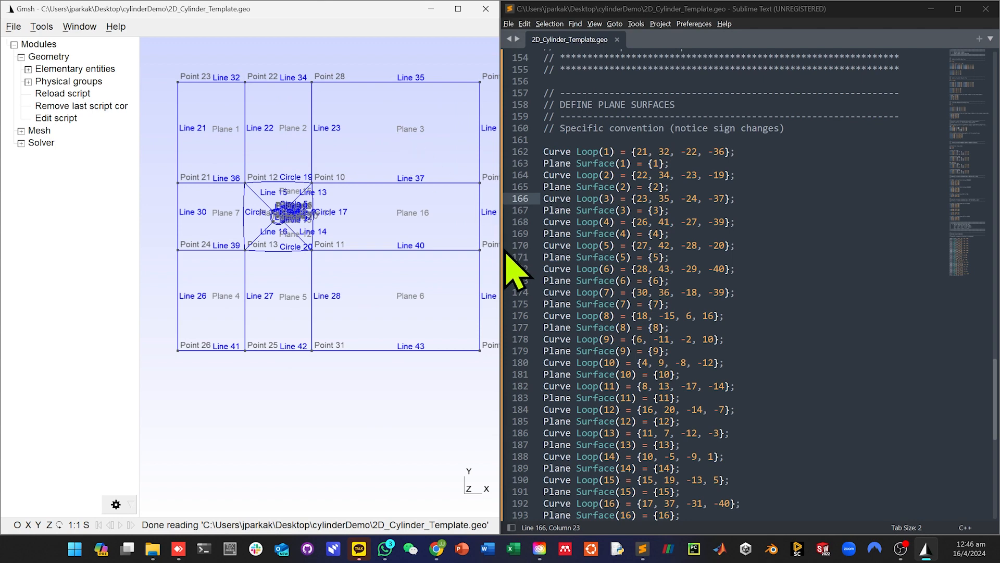
scroll(590, 325, down, 5)
scroll(603, 347, up, 1)
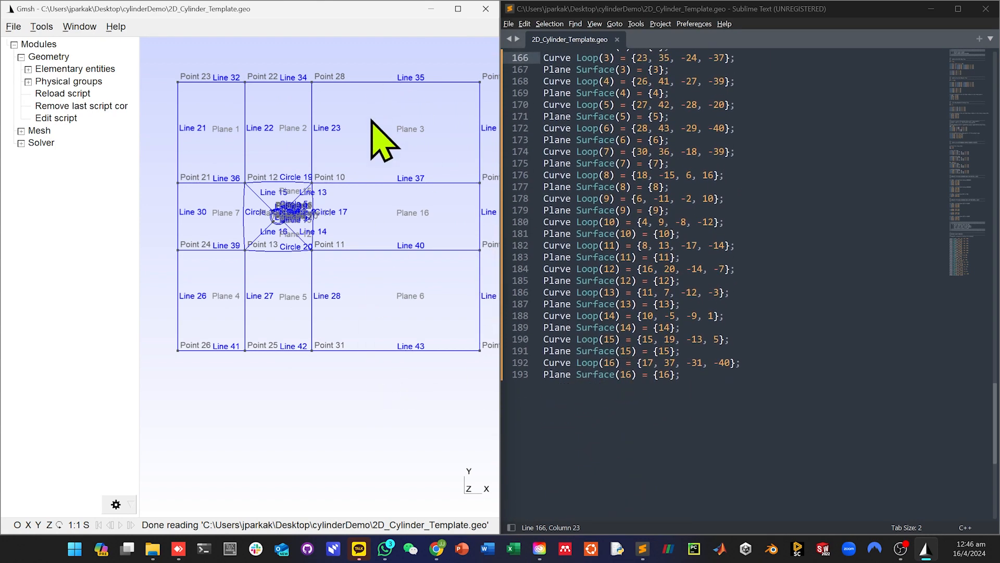
scroll(394, 151, down, 1)
scroll(712, 163, up, 3)
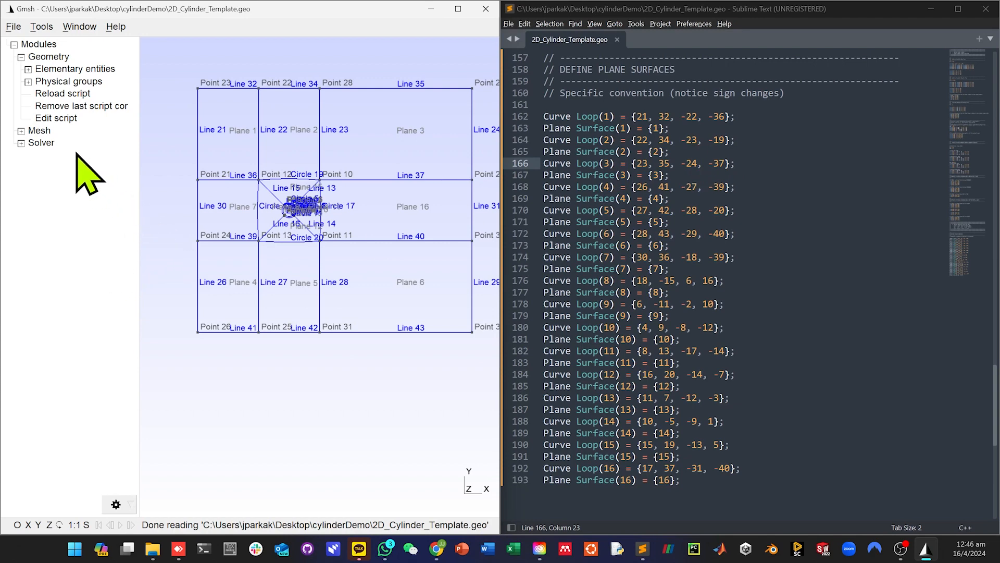
click(21, 131)
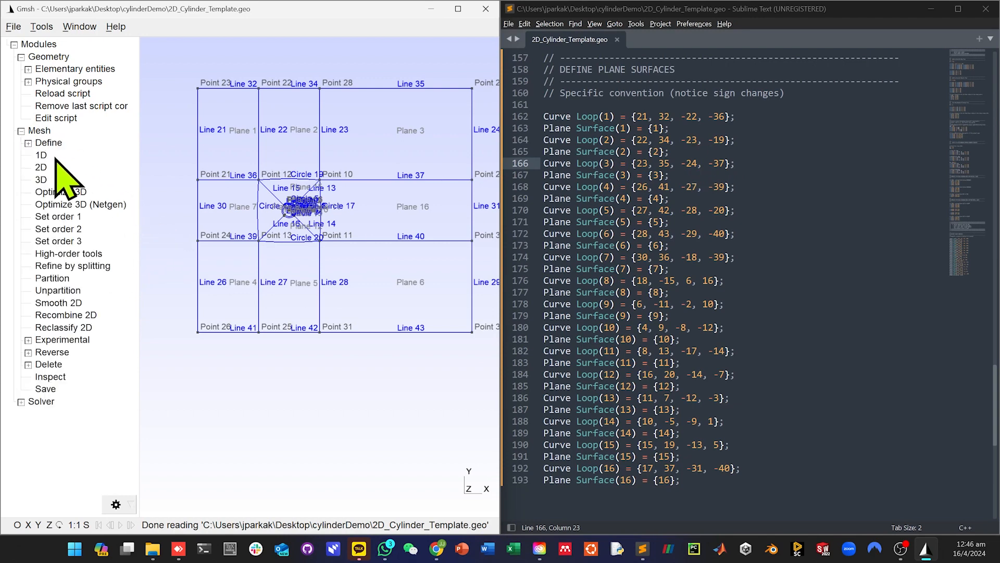
click(42, 155)
click(42, 168)
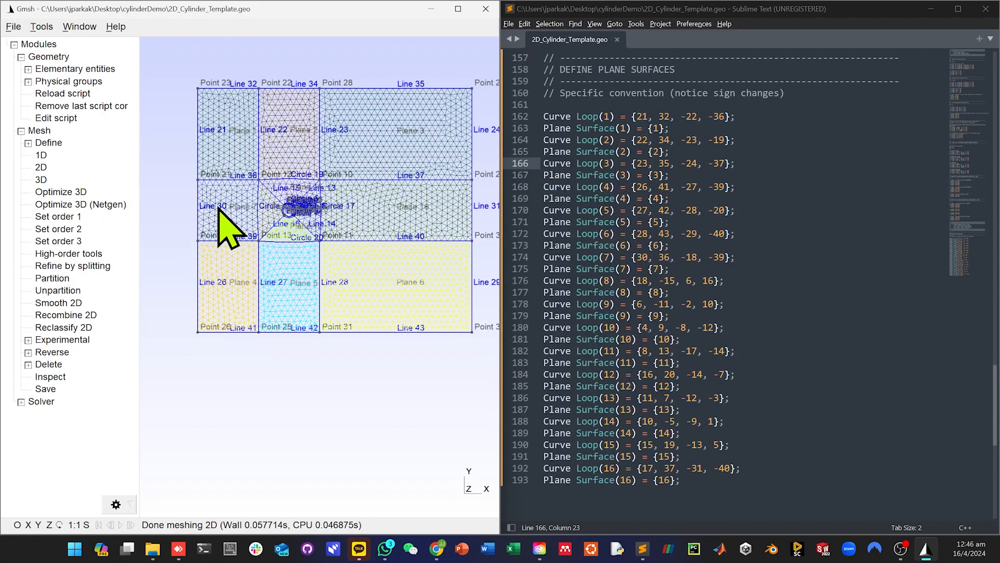
scroll(227, 226, up, 5)
scroll(297, 229, up, 8)
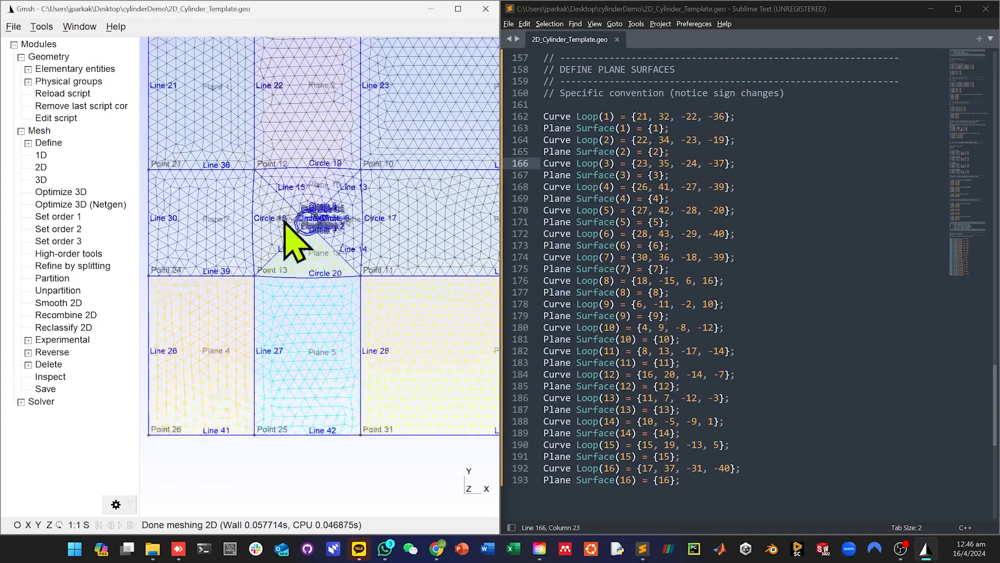
scroll(286, 215, up, 5)
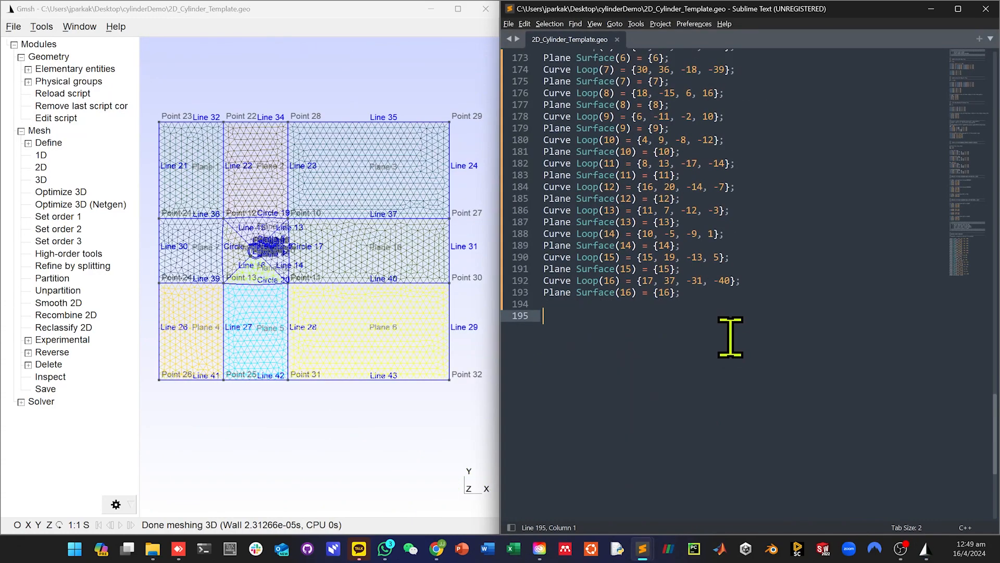
In Sublime Text, paste the "3. DEFINE POINT DISTRIBUTION ALONG EDGES" section with its Transfinite Curve commands below the plane surfaces and save the script
key(ctrl+v)
scroll(660, 313, up, 4)
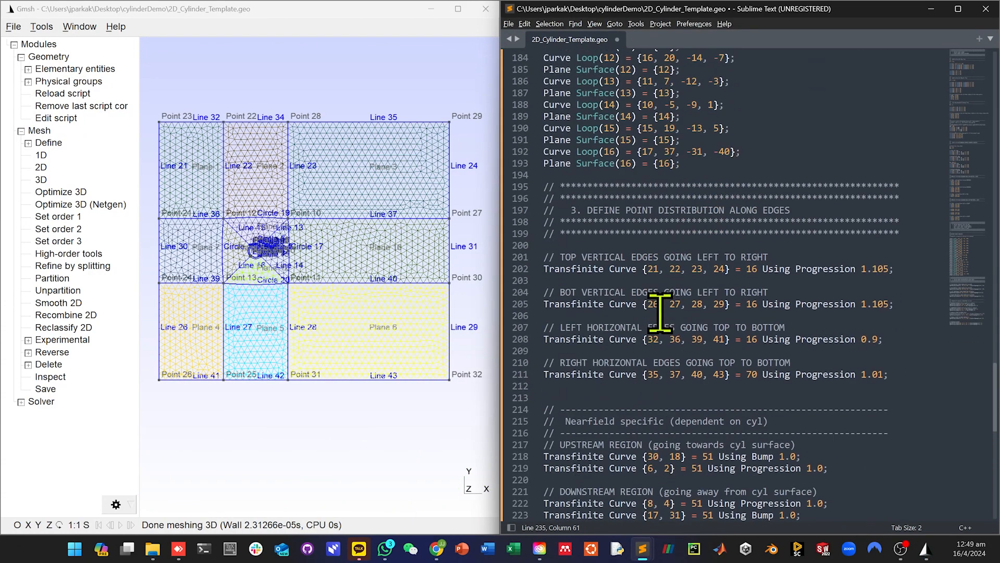
scroll(794, 239, down, 3)
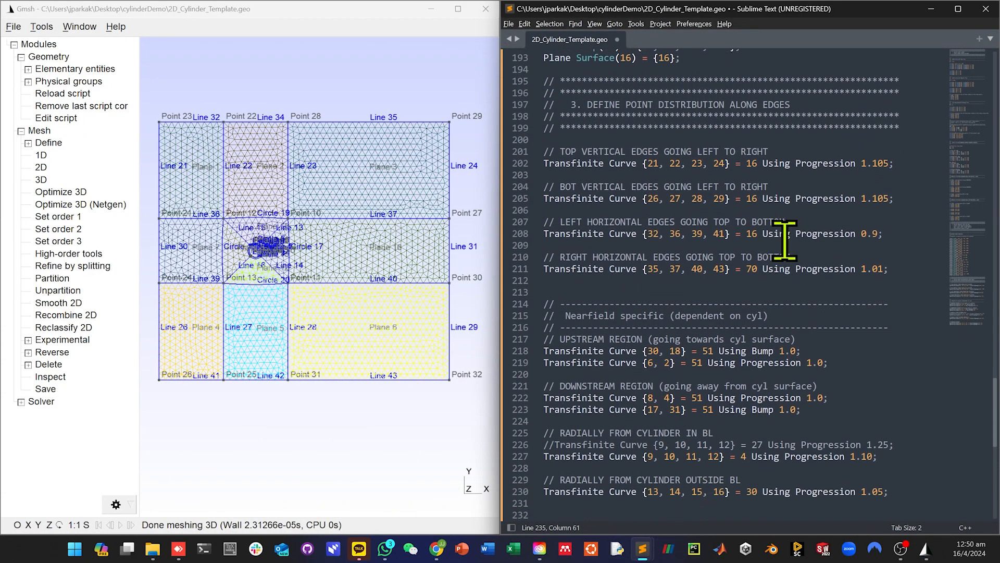
scroll(776, 266, down, 5)
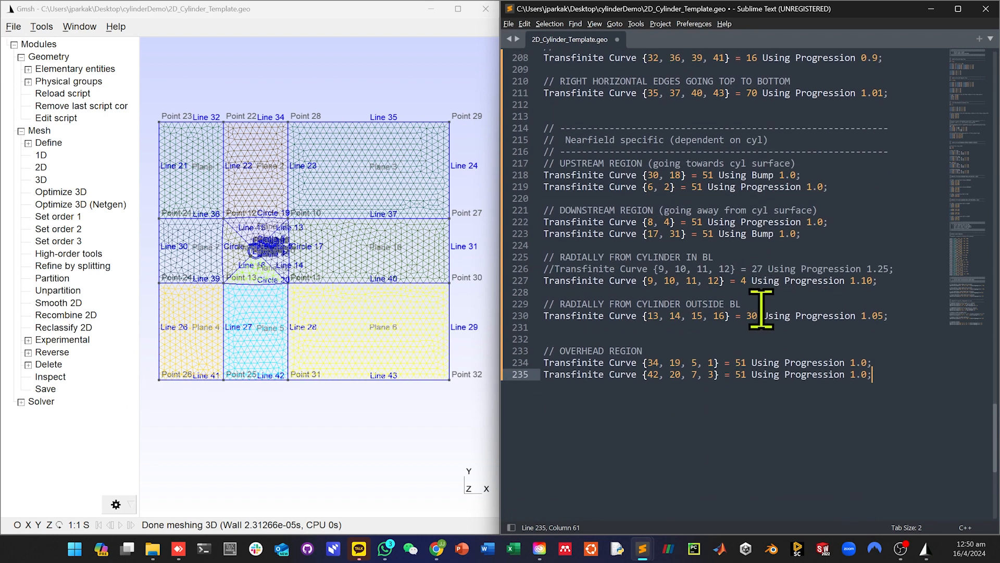
click(724, 328)
key(ctrl+s)
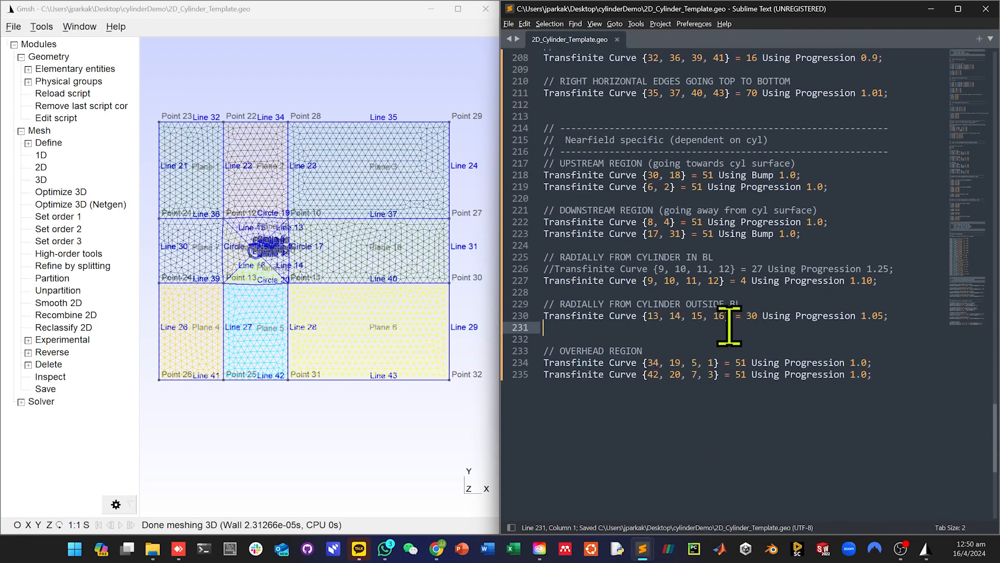
Reload the script in Gmsh, generate the 2D mesh with the transfinite curves, and inspect it around the cylinder
click(62, 93)
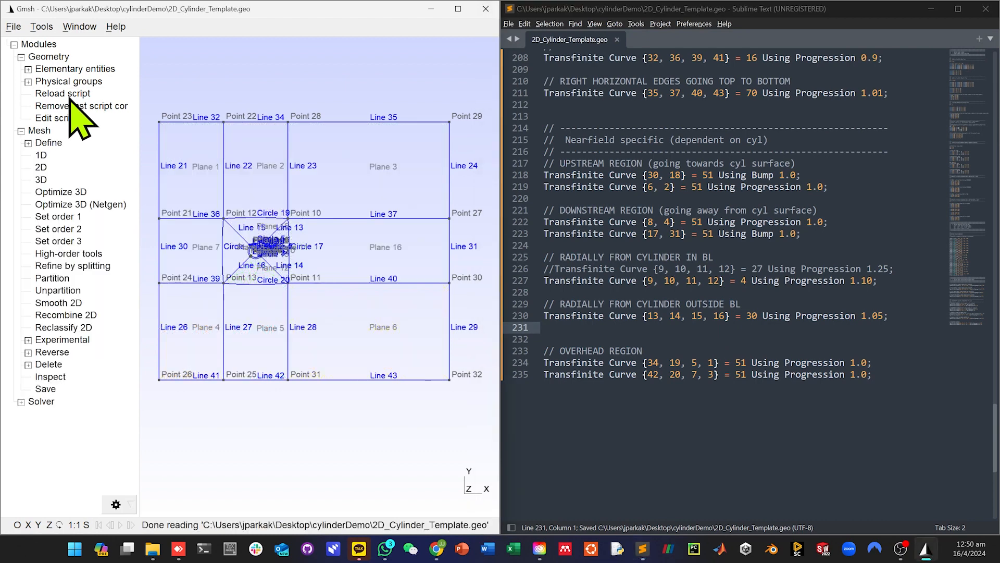
click(41, 168)
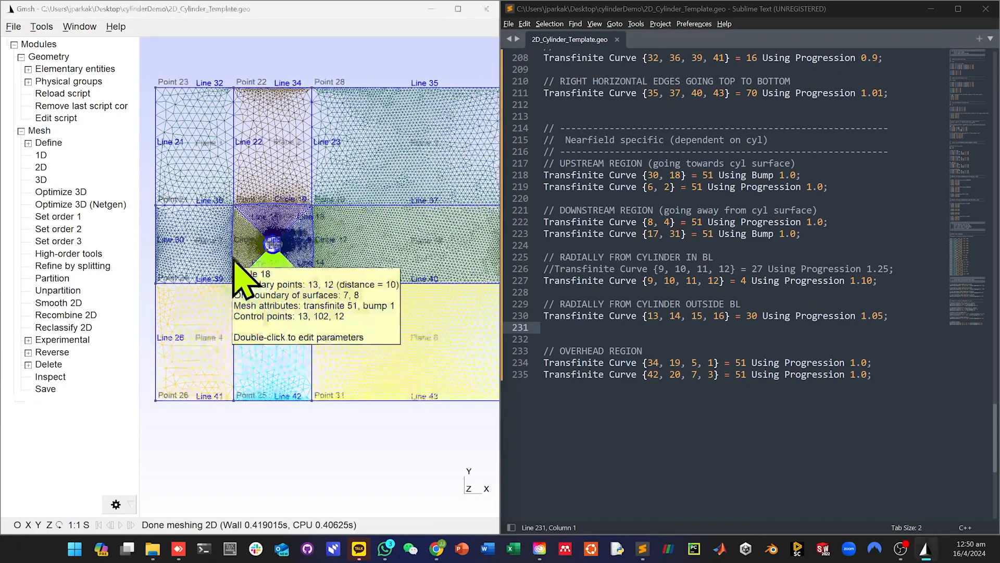
scroll(245, 263, up, 3)
scroll(292, 244, up, 5)
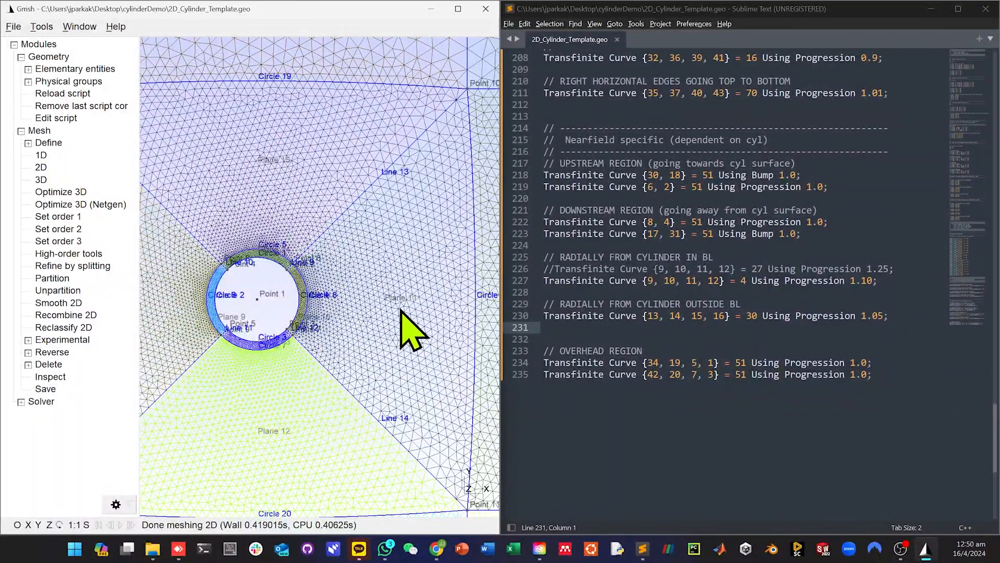
scroll(402, 311, down, 8)
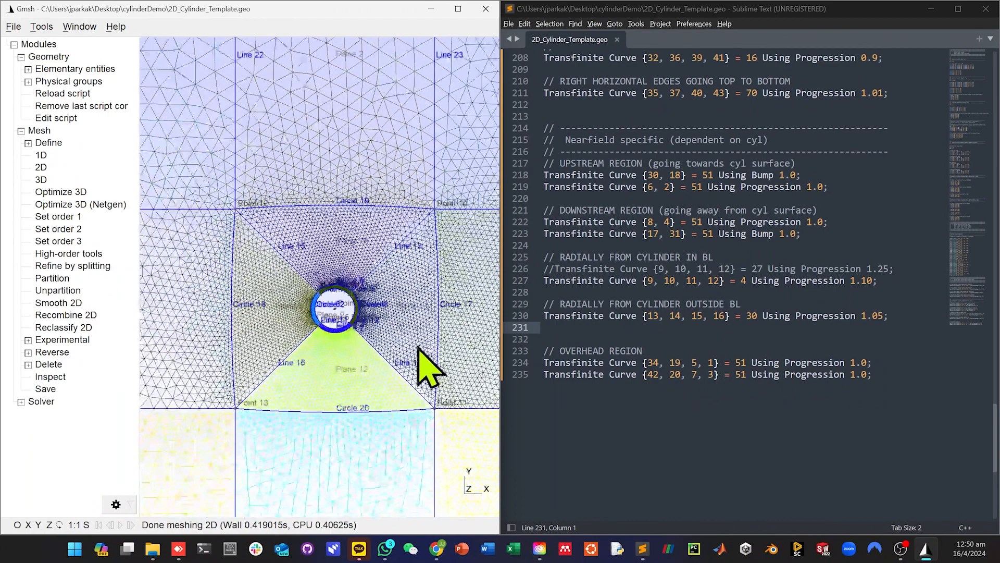
scroll(438, 368, down, 4)
Append the structured-grid commands "Transfinite Surface {1:16};" and "Recombine Surface {1:16};" with a heading comment in Sublime Text and save
click(931, 386)
key(Return)
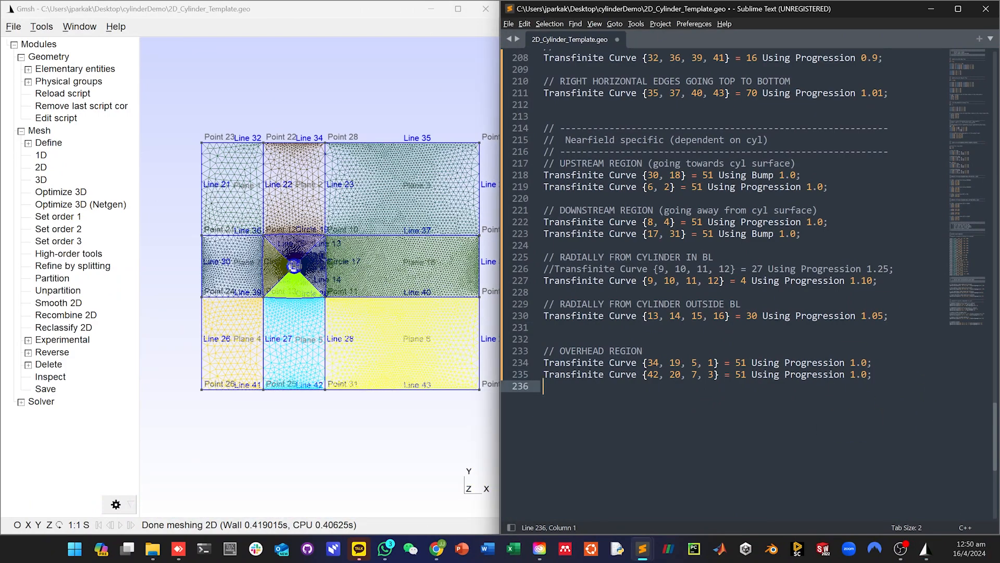
key(Return)
text(// MASTER COMMAND TO SPECIFY STRUCTURED GRID IN SPECIFIC PLANEs Transfinite Surface {1:16}; Recombine Surface {1:16};)
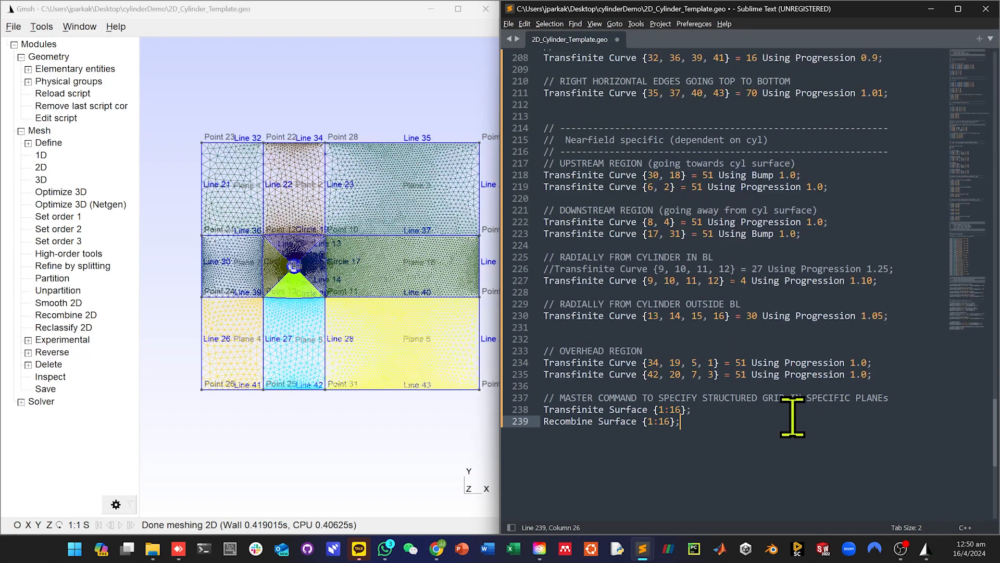
key(ctrl+s)
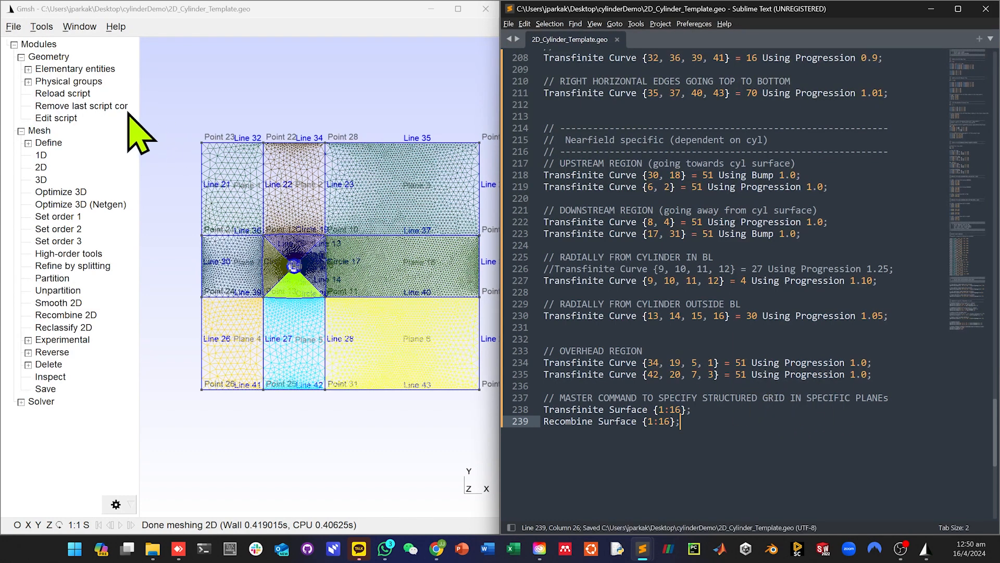
Reload the script in Gmsh, run the 1D, 2D and 3D meshing, and view the structured grid at an angle
click(72, 94)
click(40, 155)
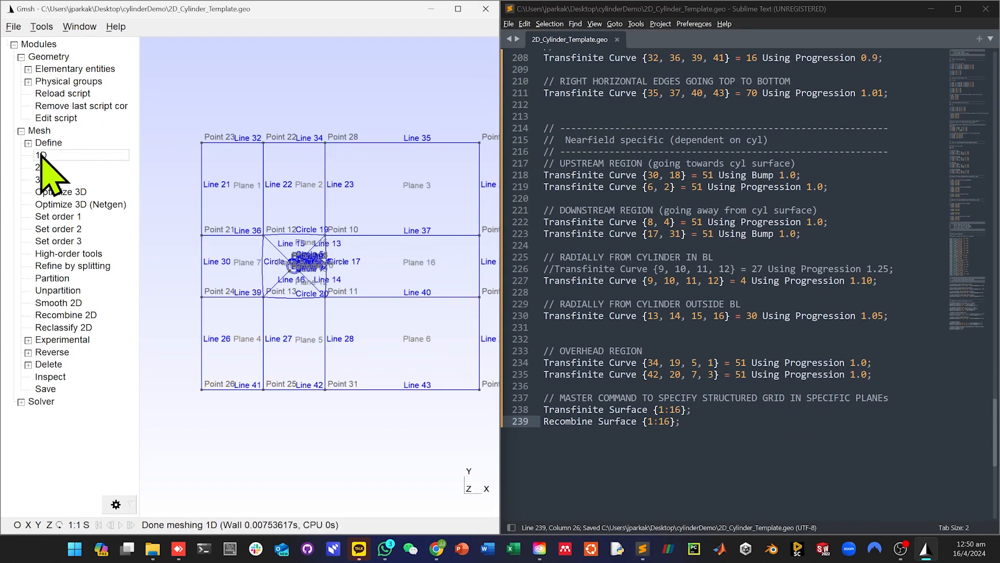
click(41, 167)
click(40, 179)
scroll(369, 212, up, 1)
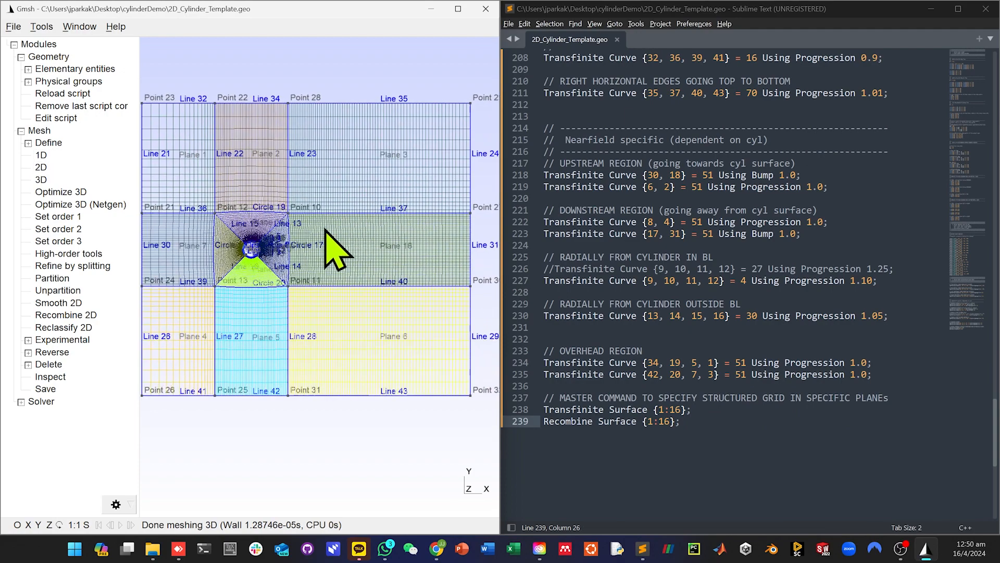
drag(342, 273, 429, 217)
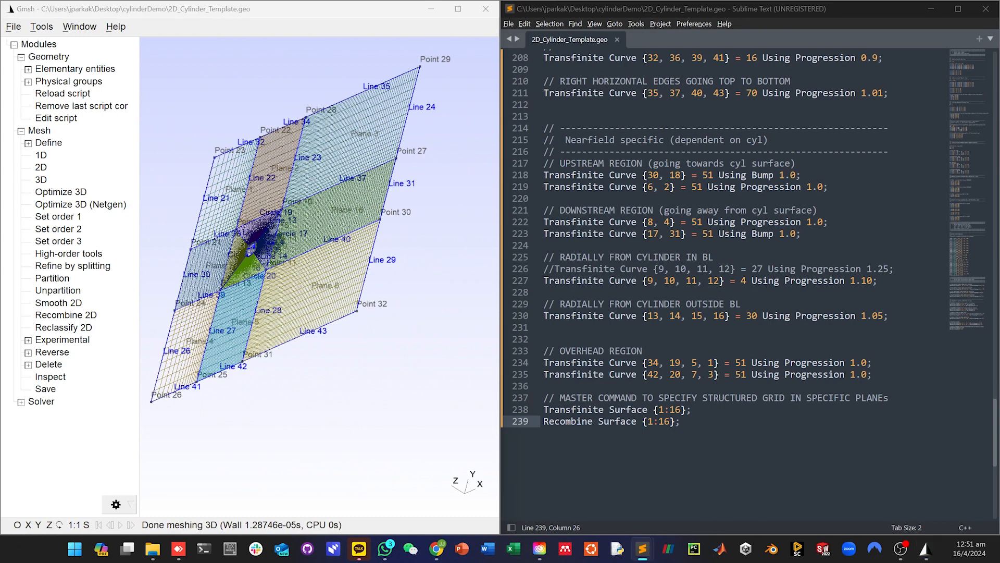
In Sublime Text, append a commented Extrude {0, 0, 1} block with Surface{1:16}, Layers{1} and Recombine, and save the script
key(Return)
key(Return)
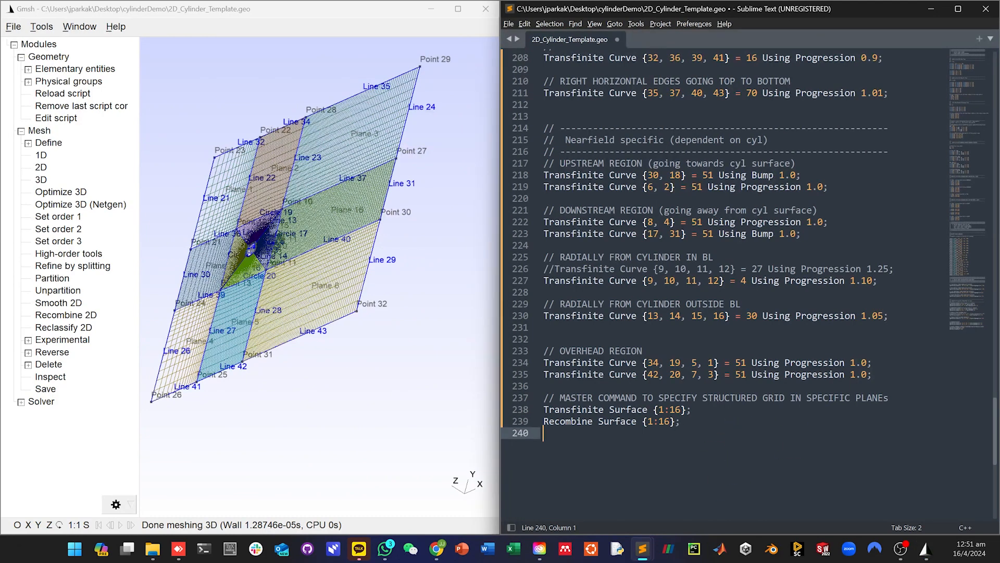
text(// EXTRUDE MESH INTO 3-D GEOMETRY WITH SPAN OF 1 UNIT Extrude {0, 0, 1} {   Surface{1:16};   Layers{1};   Recombine; })
scroll(686, 387, down, 5)
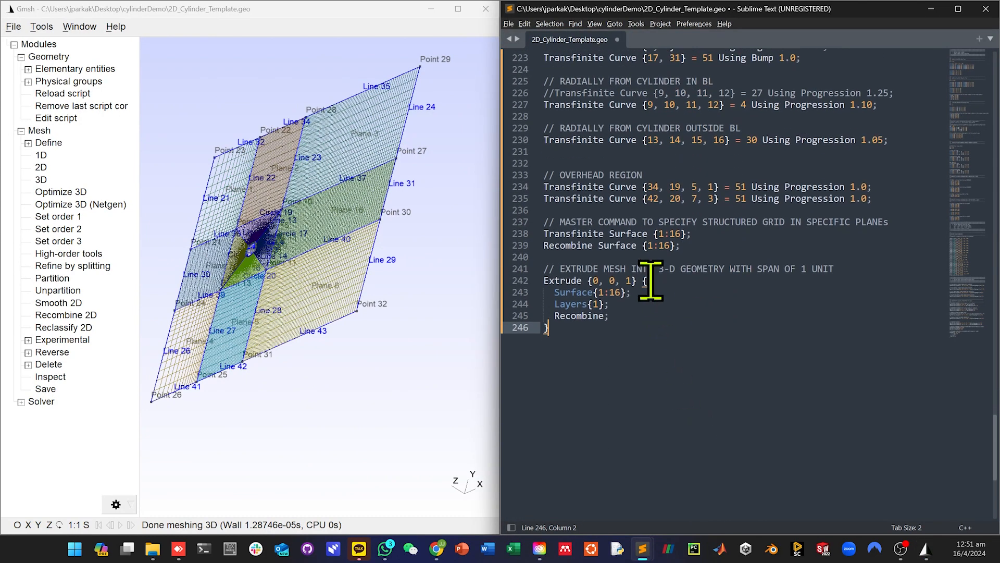
click(708, 292)
key(ctrl+s)
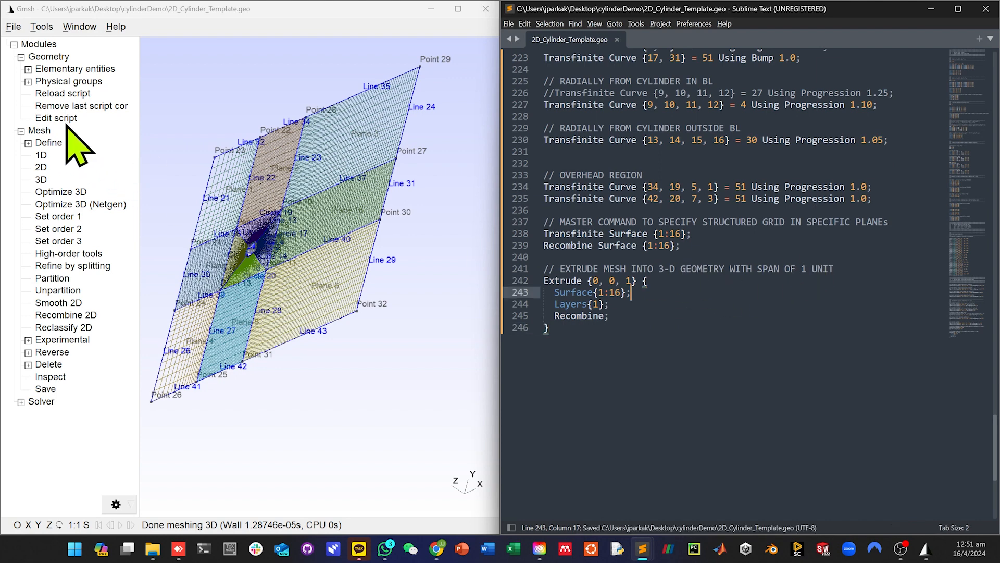
Reload the extruded geometry in Gmsh and generate its 1D, 2D and 3D meshes
click(75, 95)
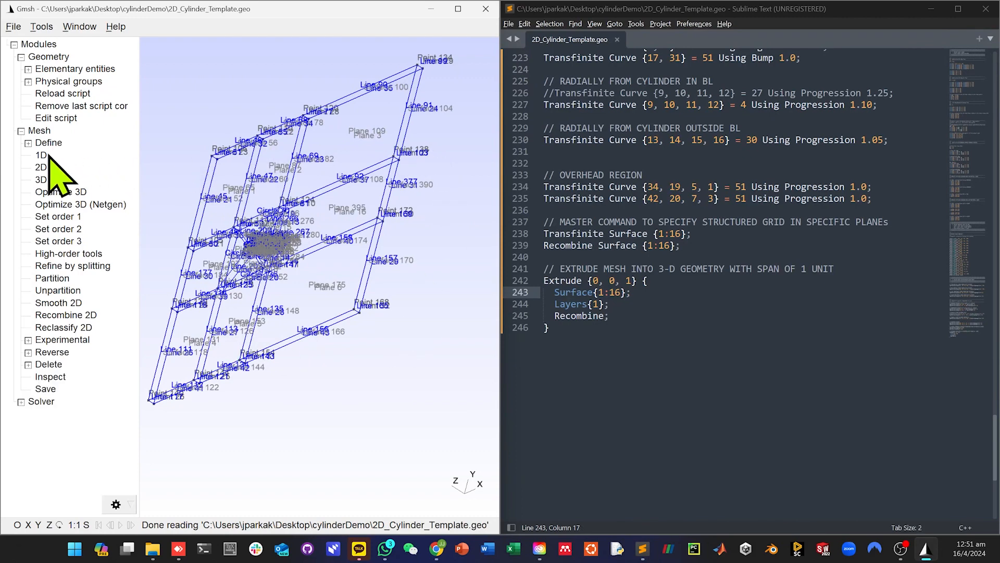
click(41, 156)
click(41, 167)
click(40, 179)
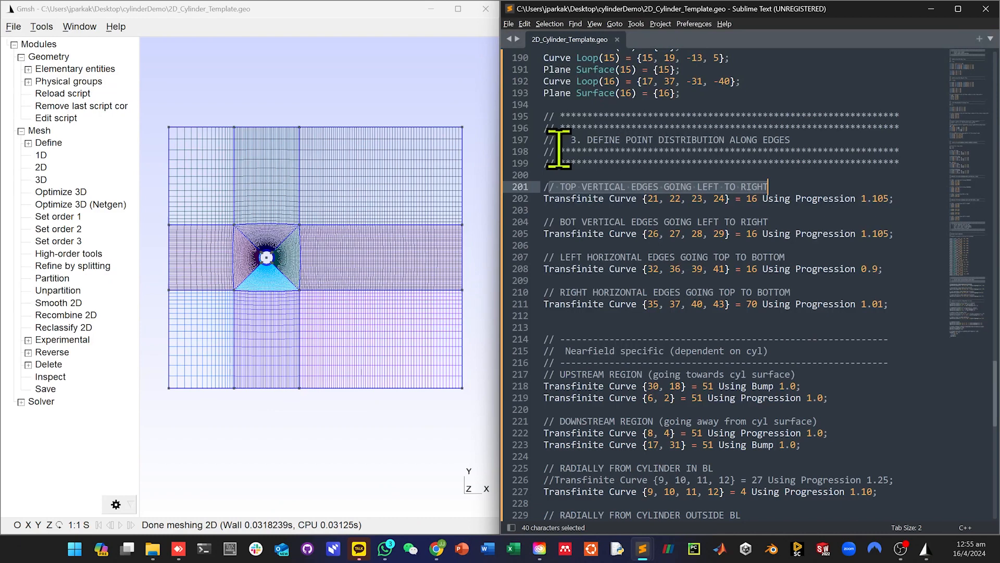
Set the point count of the top vertical edges (curves 21, 22, 23, 24) to 50, save, and reload the script in Gmsh
click(720, 224)
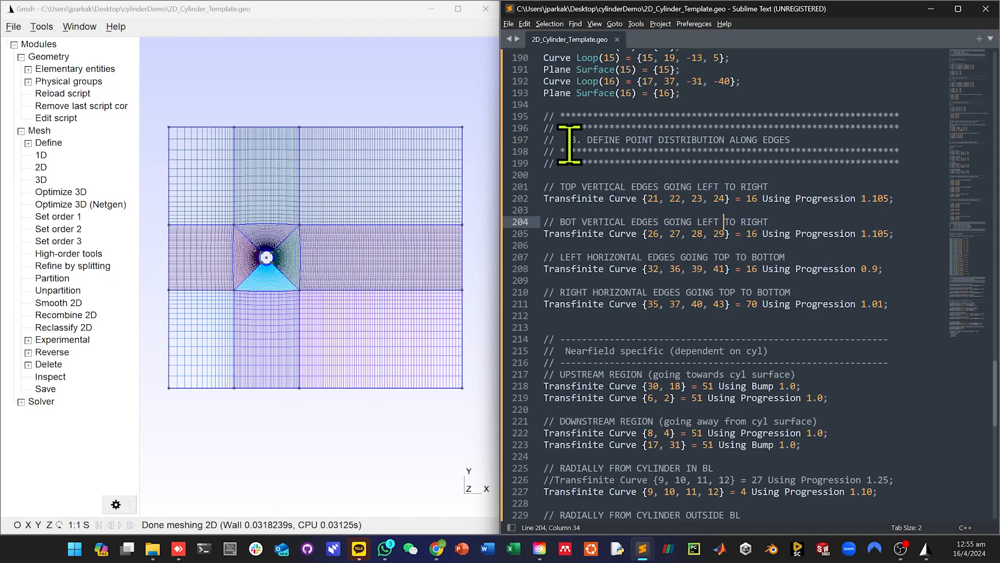
drag(544, 184, 772, 185)
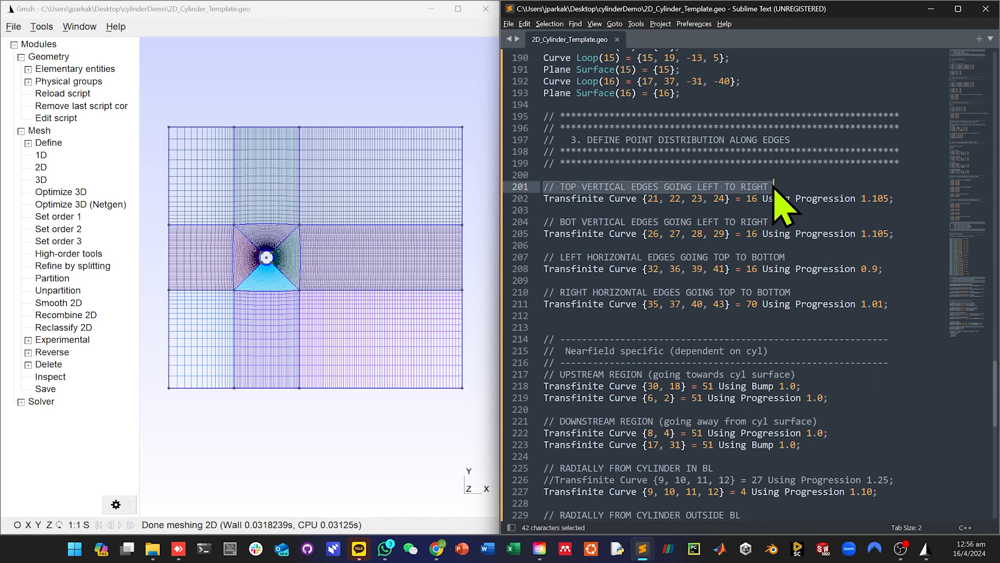
double_click(751, 198)
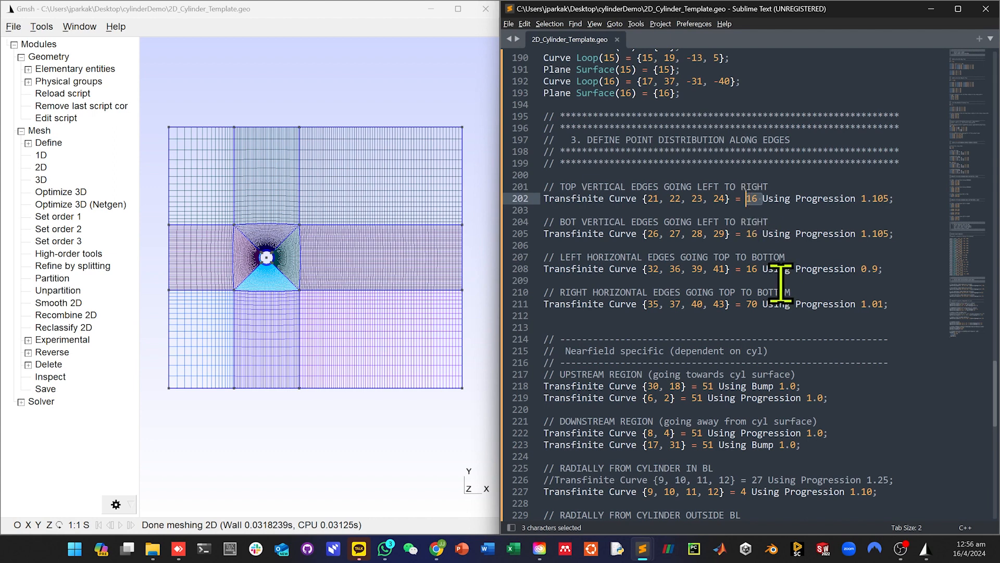
text(50)
key(ctrl+s)
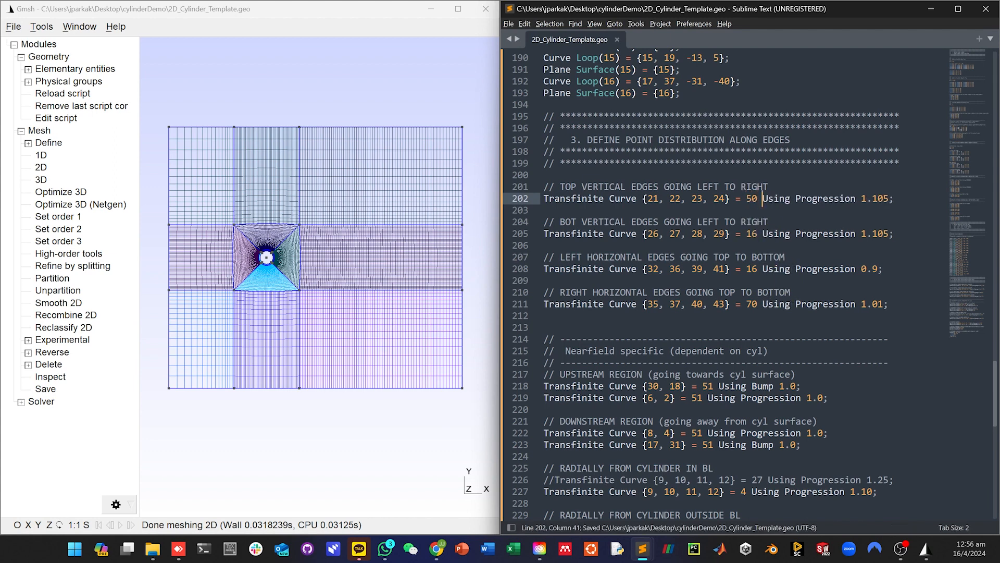
click(73, 93)
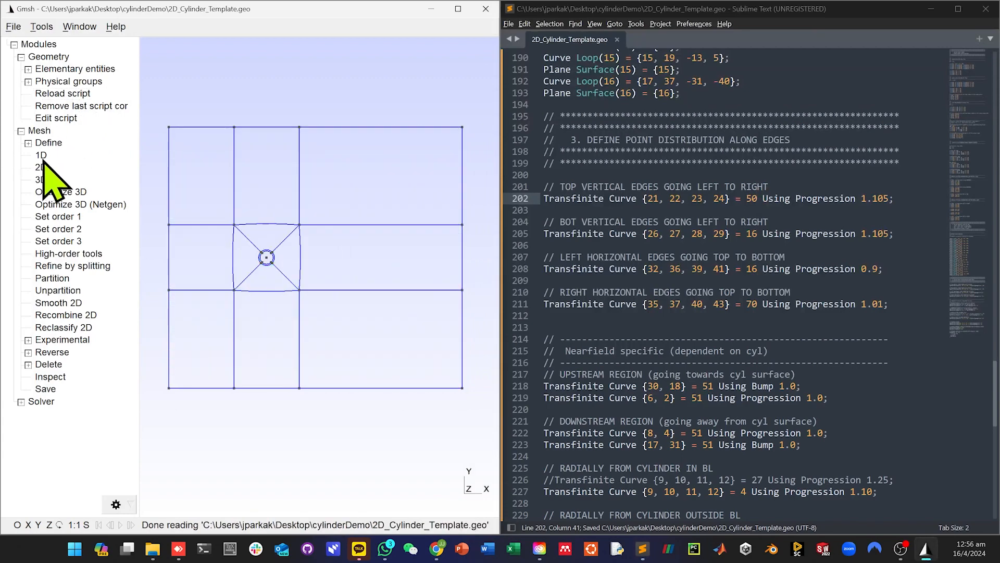
Generate the 1D and 2D meshes in Gmsh and inspect the point clustering along the top vertical edges
click(43, 156)
click(44, 167)
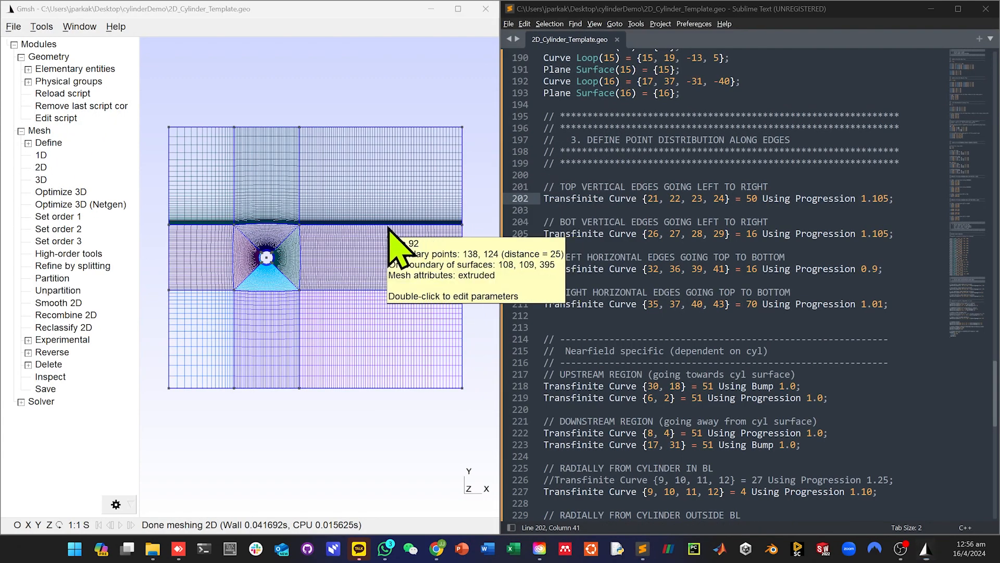
scroll(475, 198, up, 3)
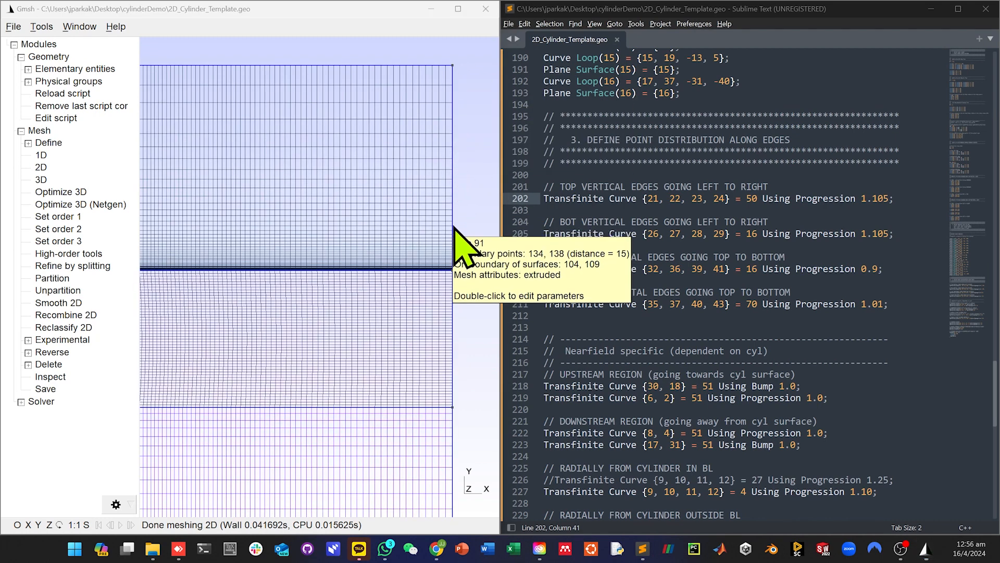
In Sublime Text, set the progression of the top vertical edges (curves 21, 22, 23, 24) to 1.0 and save the script
drag(894, 199, 870, 199)
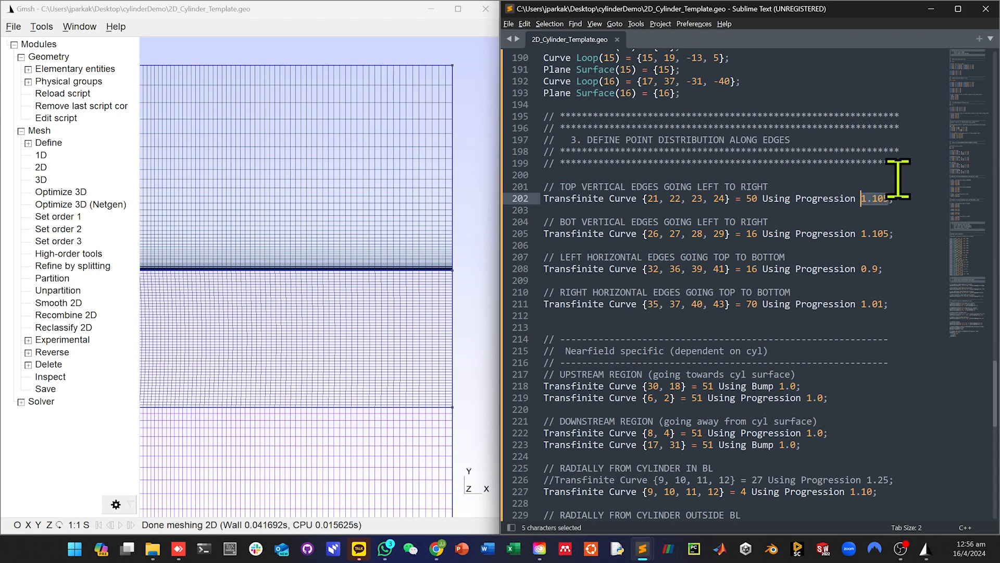
text(1.0)
key(ctrl+s)
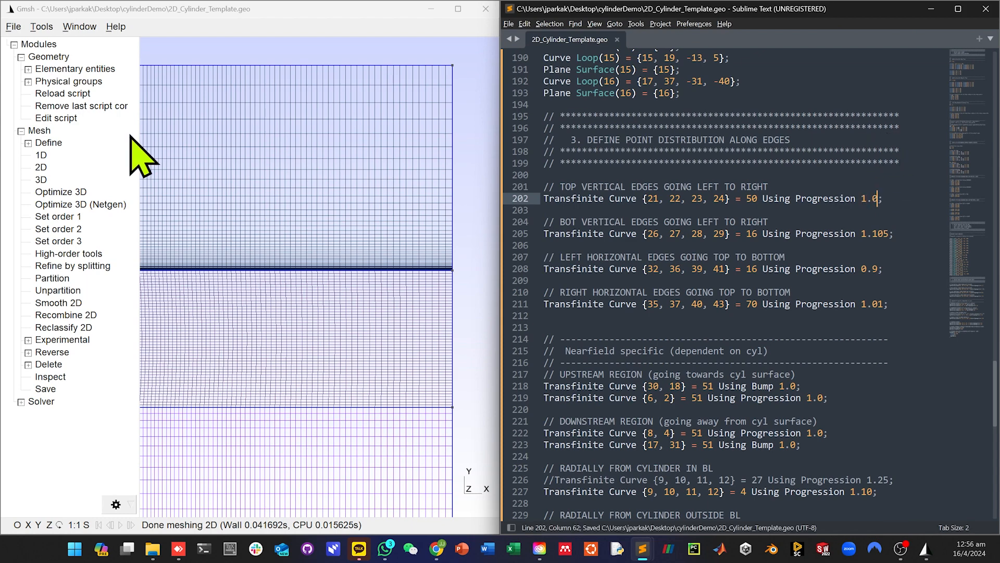
Reload the script in Gmsh, generate the 1D and 2D meshes, and inspect the spacing in the upper blocks
click(70, 94)
click(42, 155)
click(41, 167)
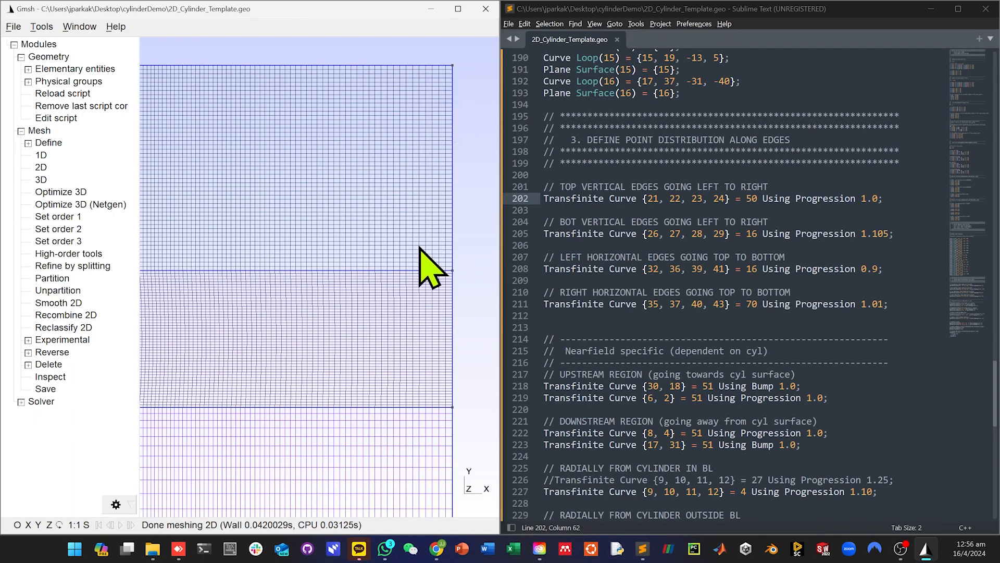
scroll(417, 213, down, 4)
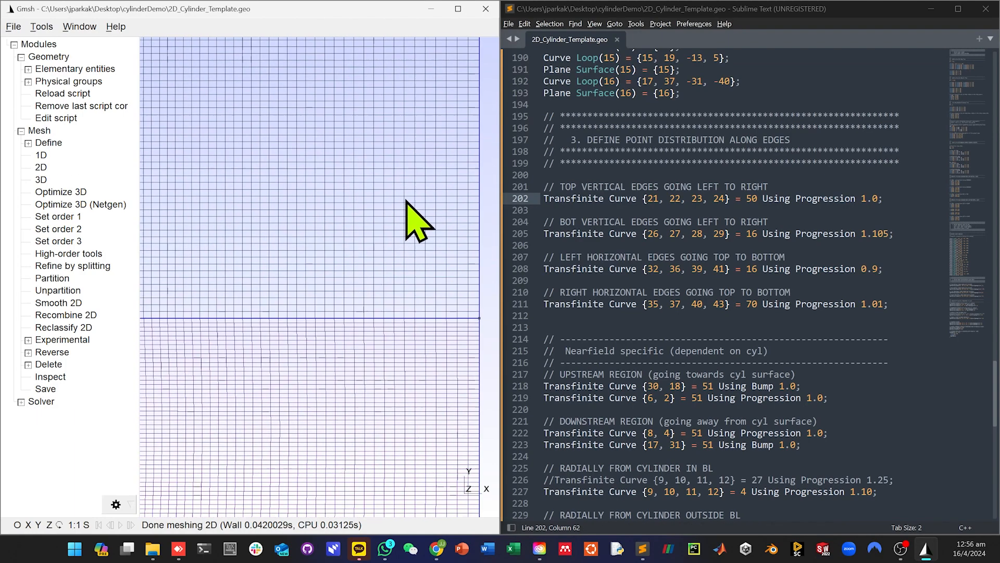
scroll(339, 232, down, 5)
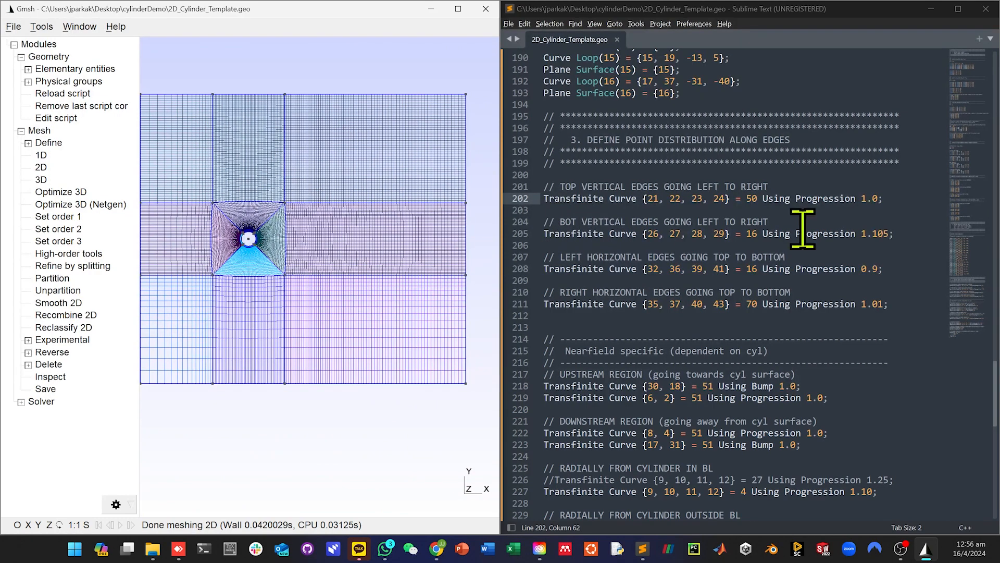
In Sublime Text, give the bottom vertical edges (curves 26, 27, 28, 29) 50 points with progression 1.0 and save
click(762, 234)
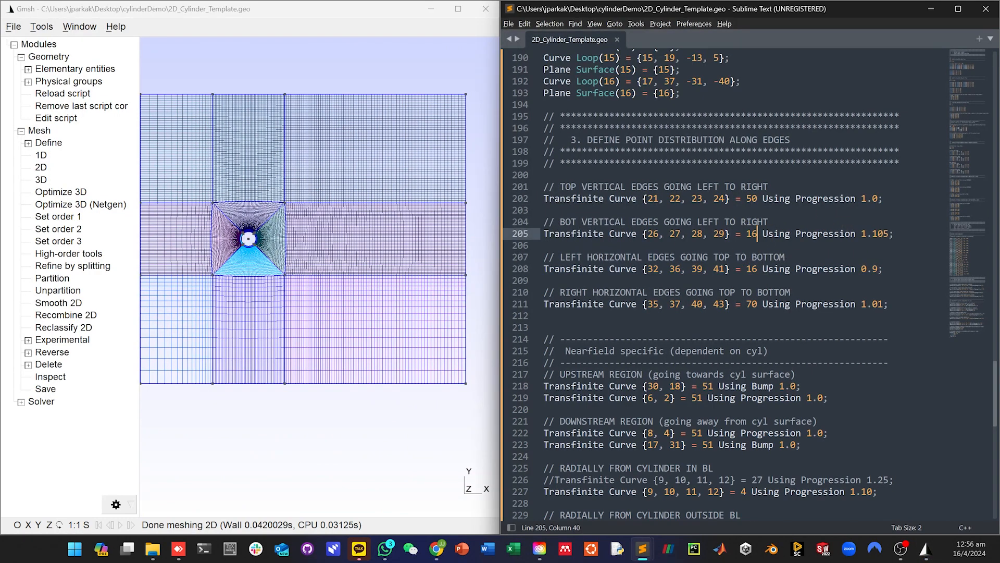
key(BackSpace)
key(BackSpace)
text(50)
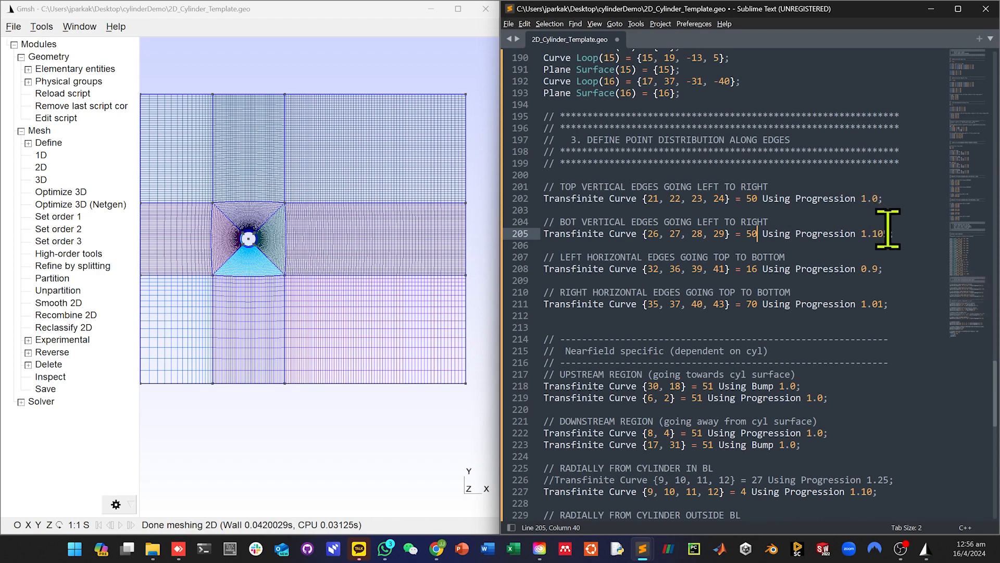
drag(891, 233, 866, 233)
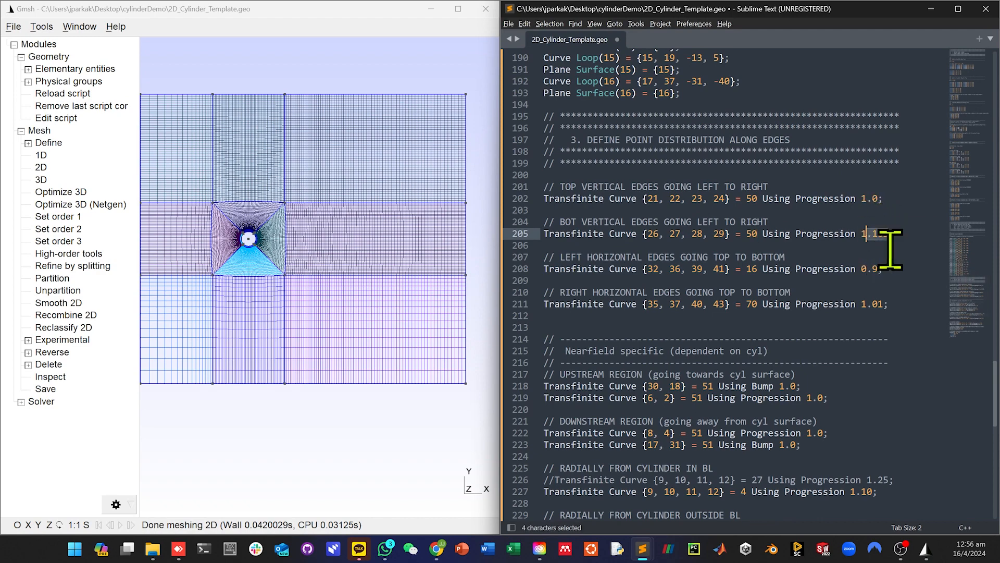
key(ctrl+s)
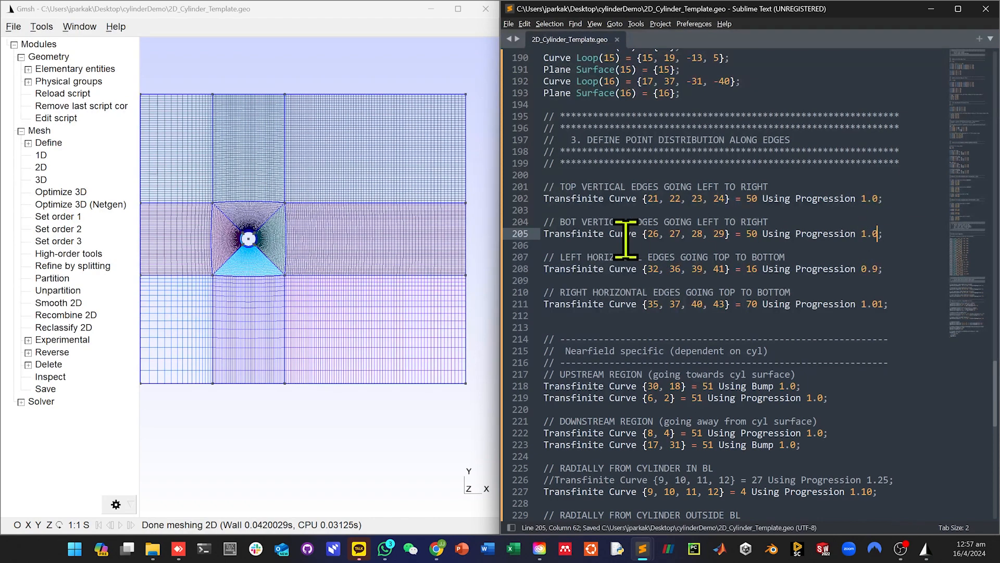
Reload the script in Gmsh, generate the 1D and 2D meshes, and view the grid along the Z axis
click(44, 93)
click(42, 154)
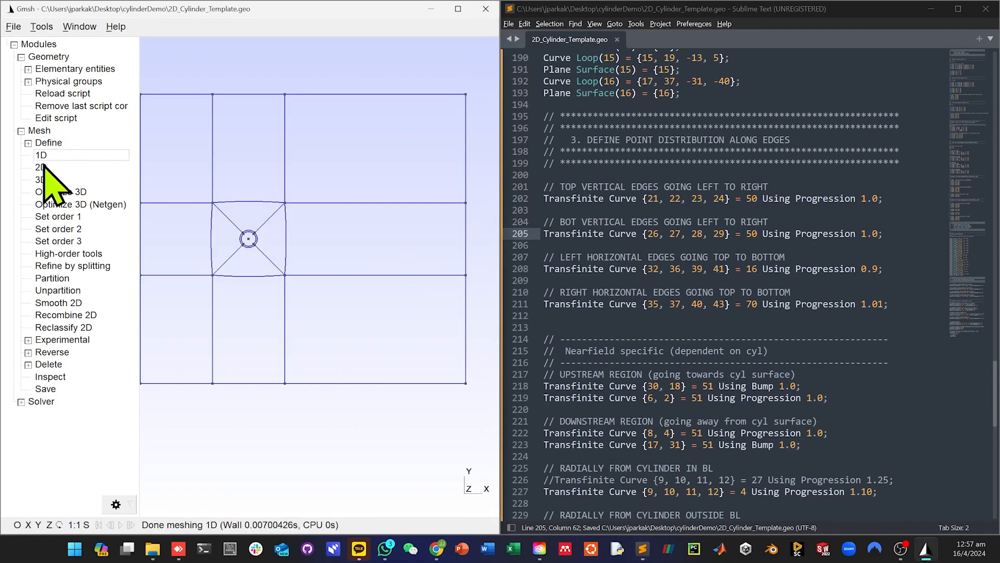
click(42, 167)
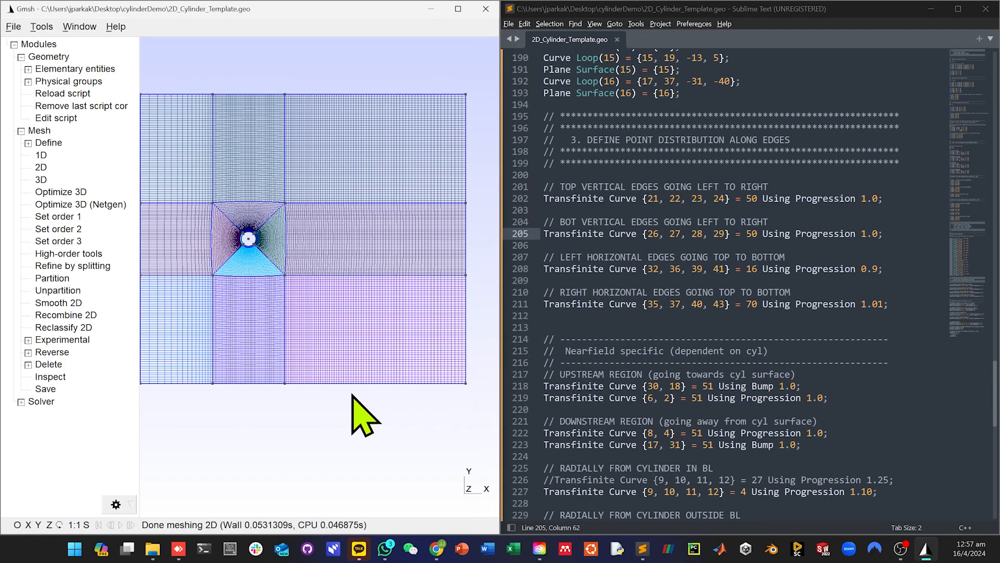
drag(250, 413, 258, 435)
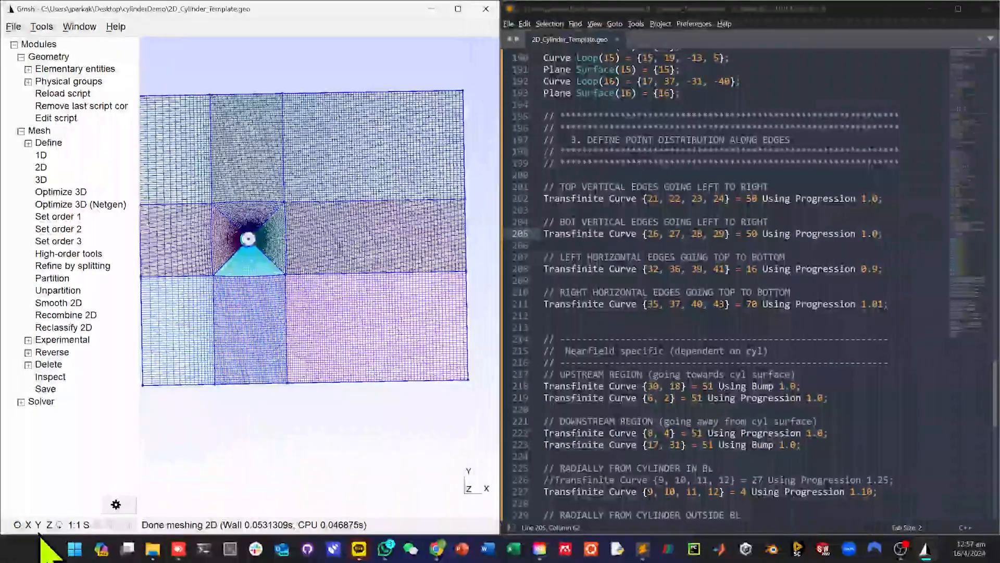
click(49, 525)
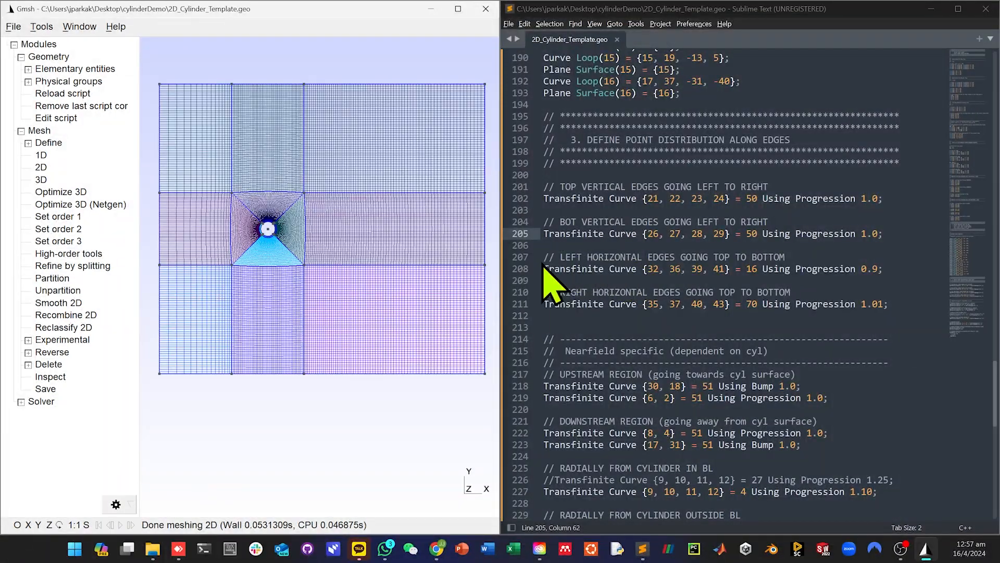
In Sublime Text, set the point count of the left horizontal edges (curves 32, 36, 39, 41) to 50 and save
drag(543, 258, 805, 258)
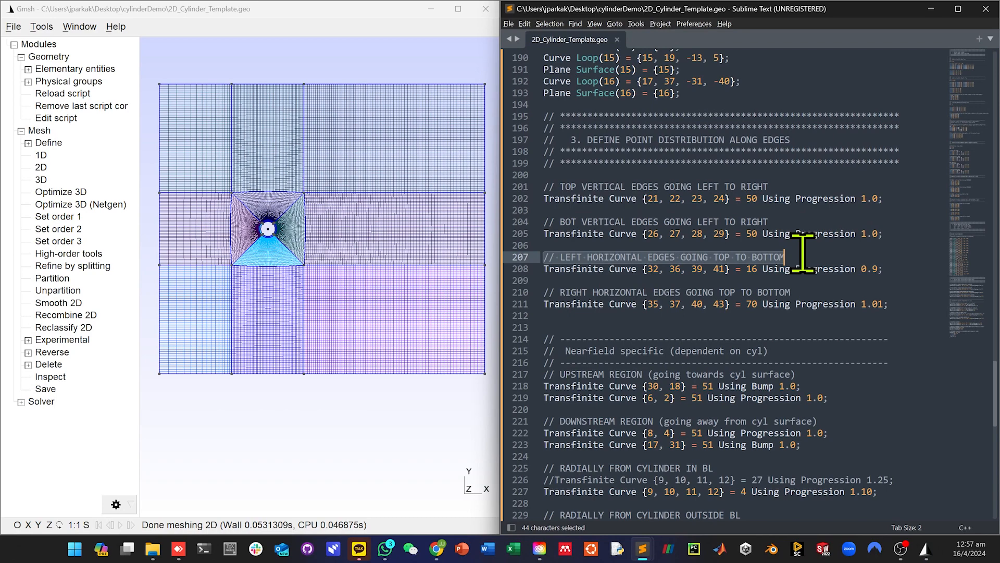
click(758, 269)
key(BackSpace)
key(BackSpace)
text(50)
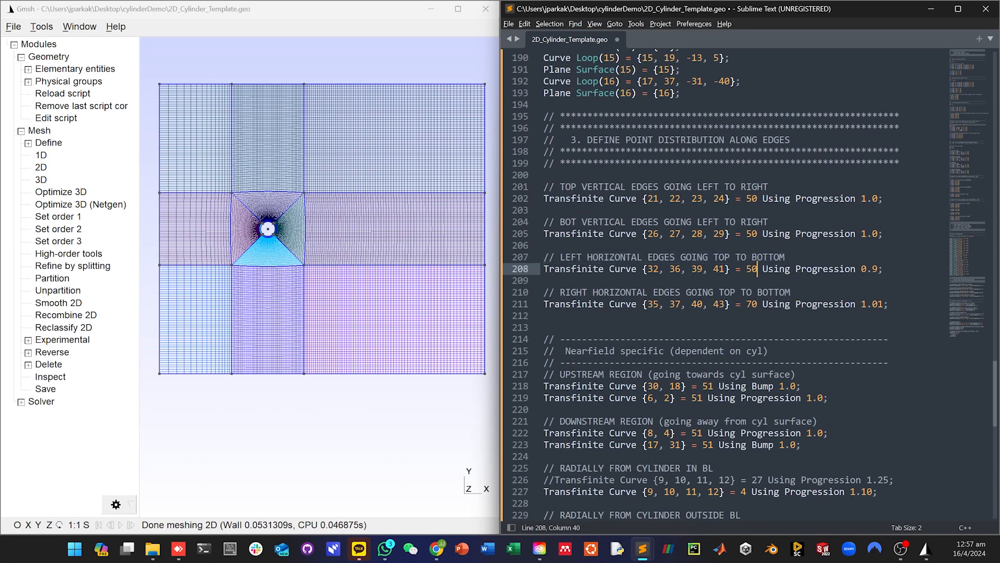
key(ctrl+s)
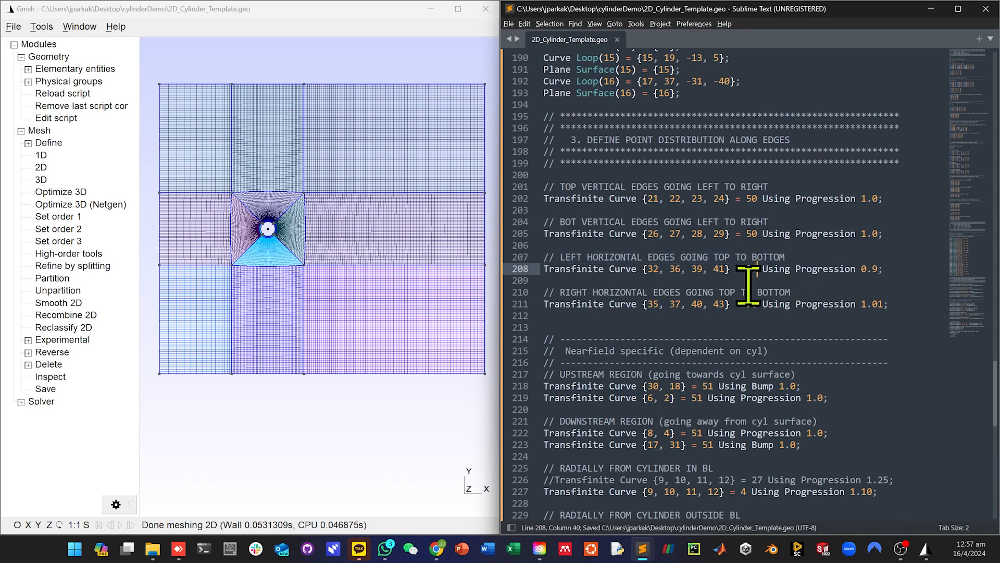
Reload the script in Gmsh, generate the 1D and 2D meshes, and inspect the clustering in the left-hand blocks
click(78, 93)
click(41, 155)
click(40, 167)
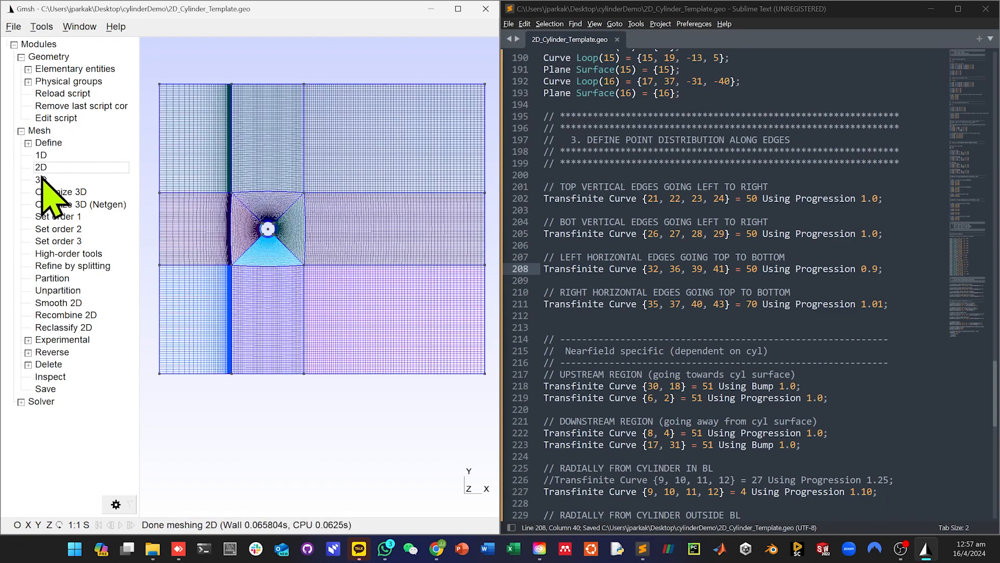
scroll(167, 190, up, 1)
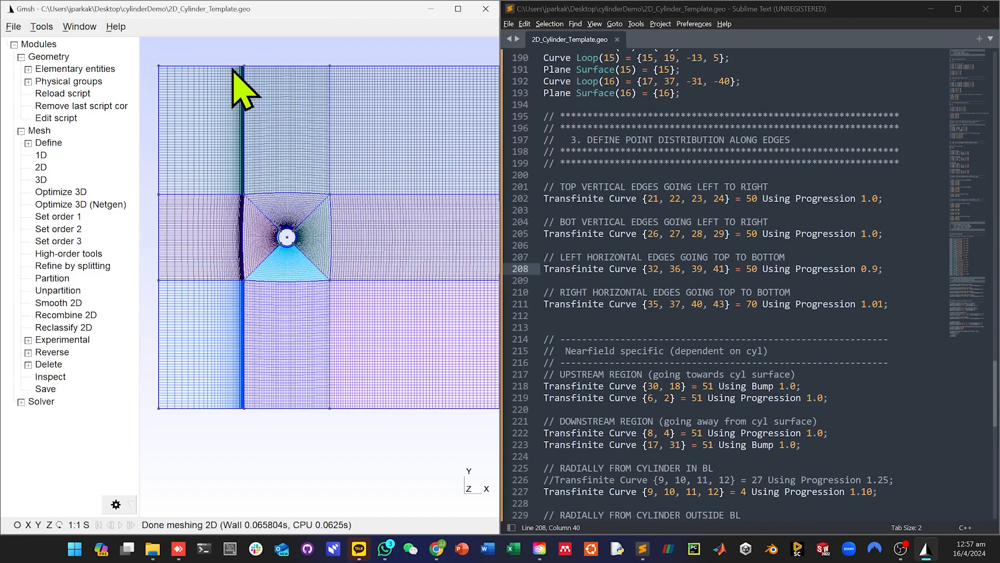
mouse_move(247, 294)
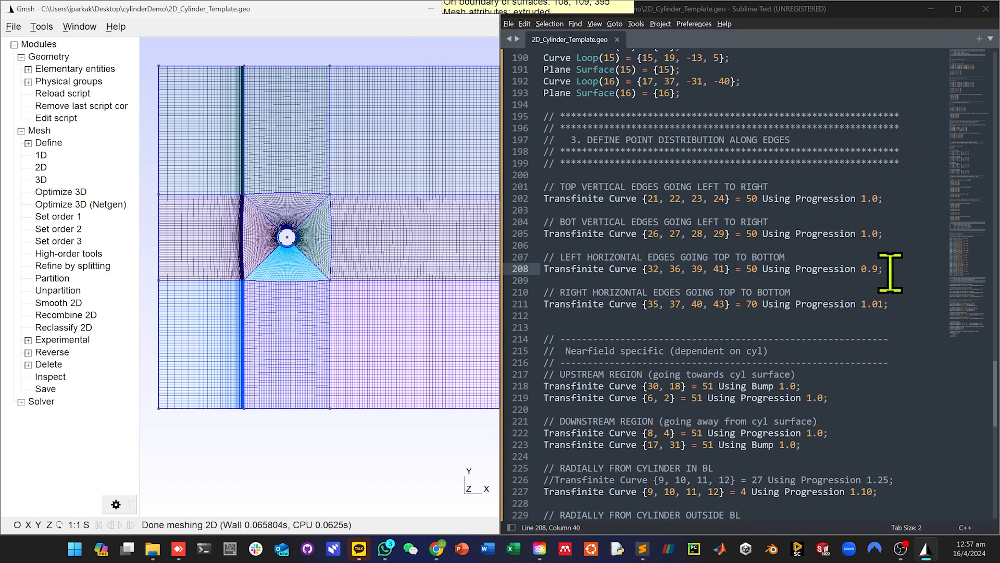
In Sublime Text, set the point count of the right horizontal edges (curves 35, 37, 40, 43) to 100 and save
scroll(628, 304, down, 3)
scroll(604, 297, up, 2)
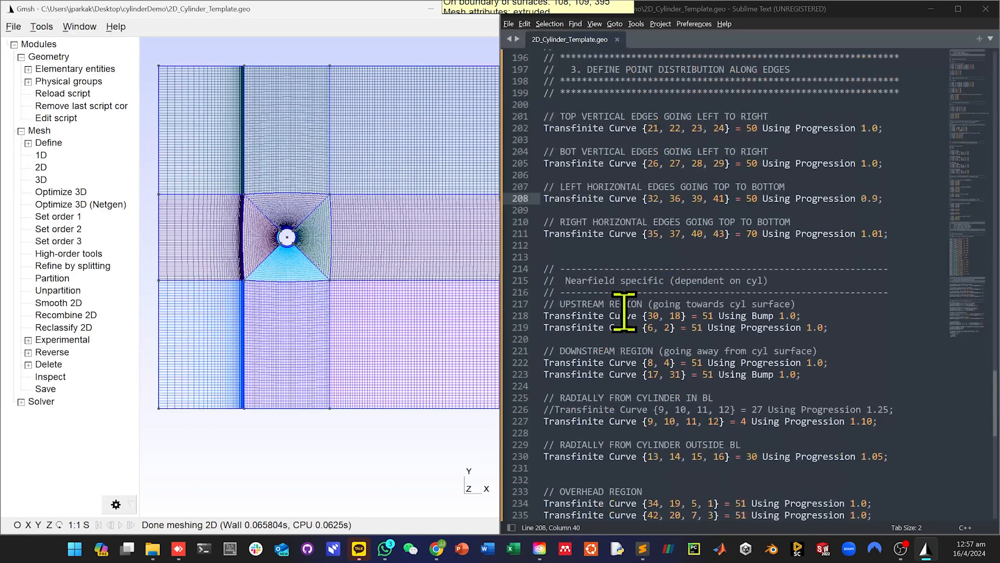
triple_click(545, 258)
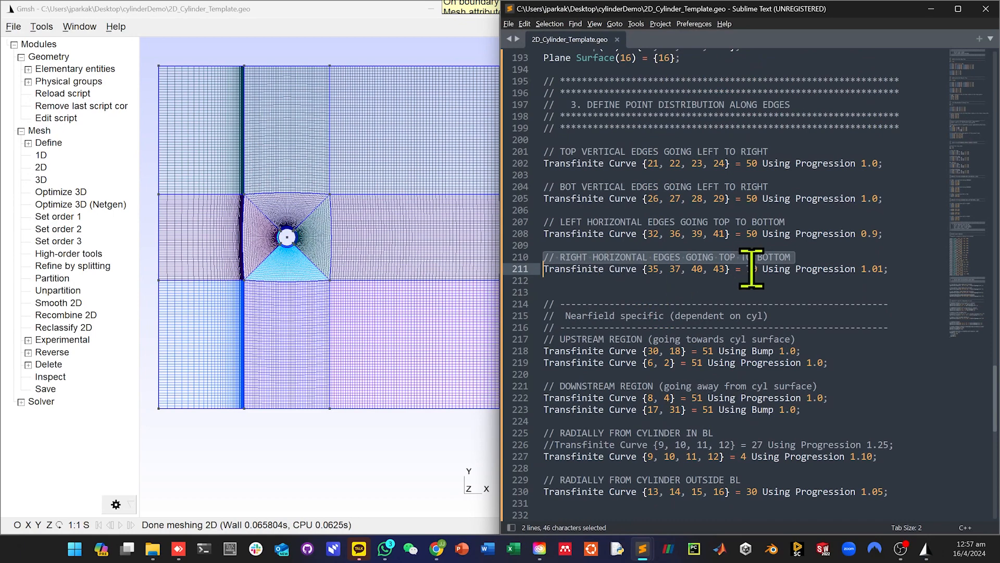
scroll(752, 268, up, 1)
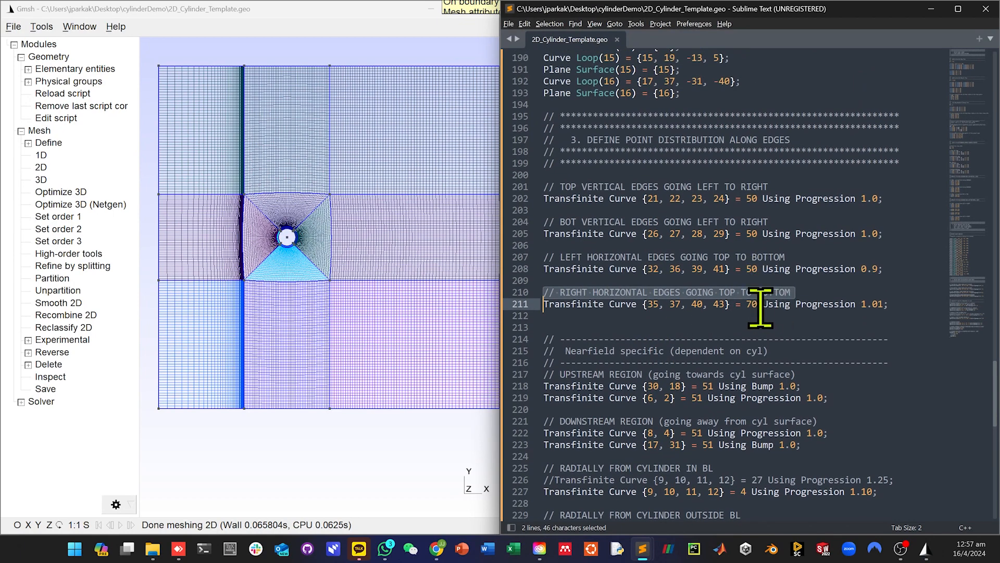
click(762, 305)
key(BackSpace)
key(BackSpace)
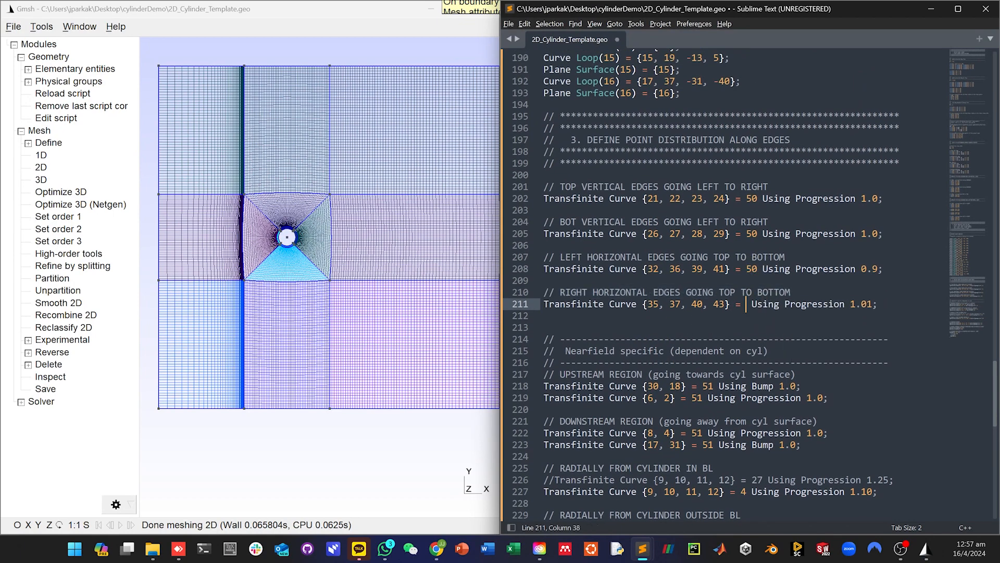
key(ctrl+s)
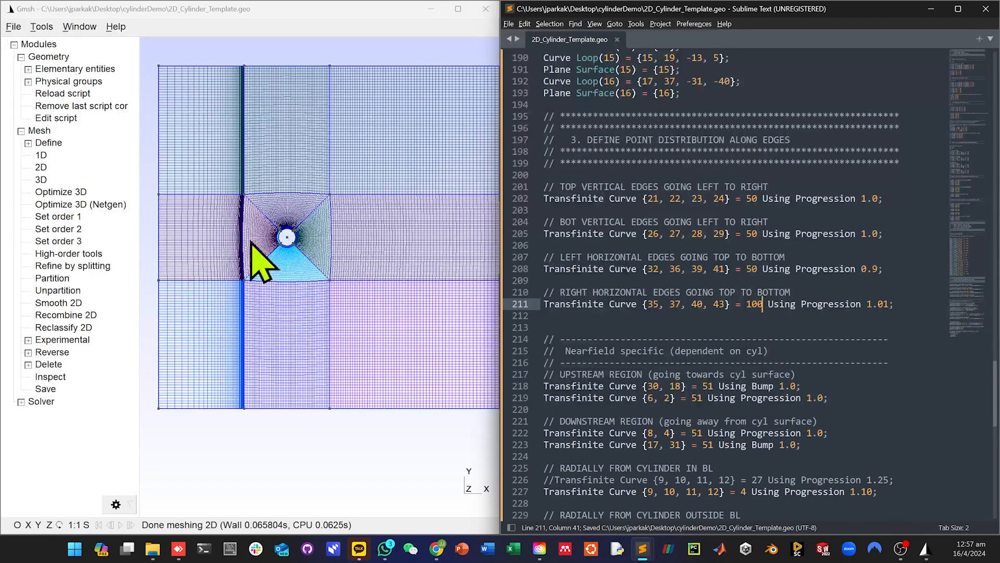
Reload the script in Gmsh, generate the 1D and 2D meshes, and inspect the grid in the right-hand blocks
scroll(379, 249, down, 2)
scroll(365, 249, down, 2)
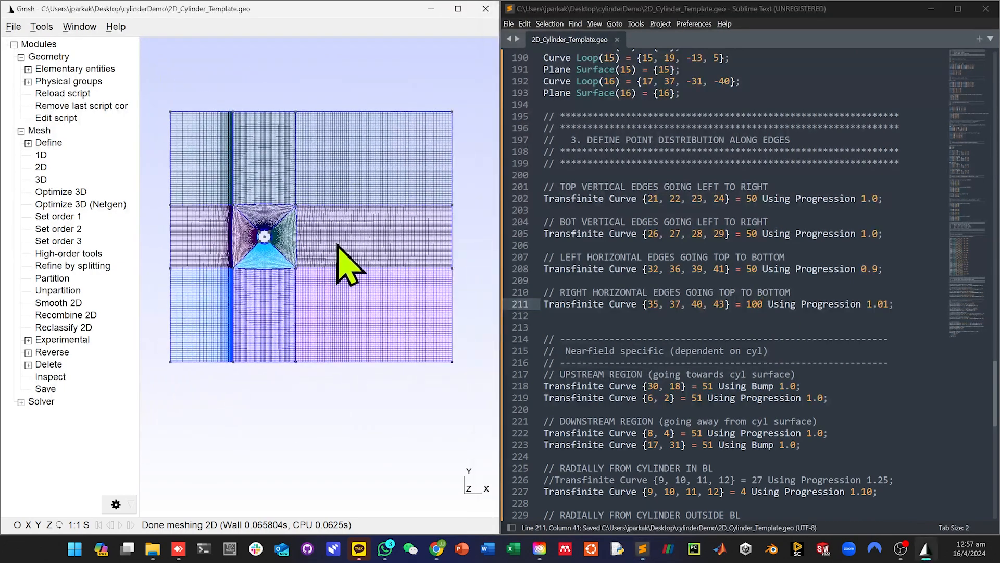
click(54, 94)
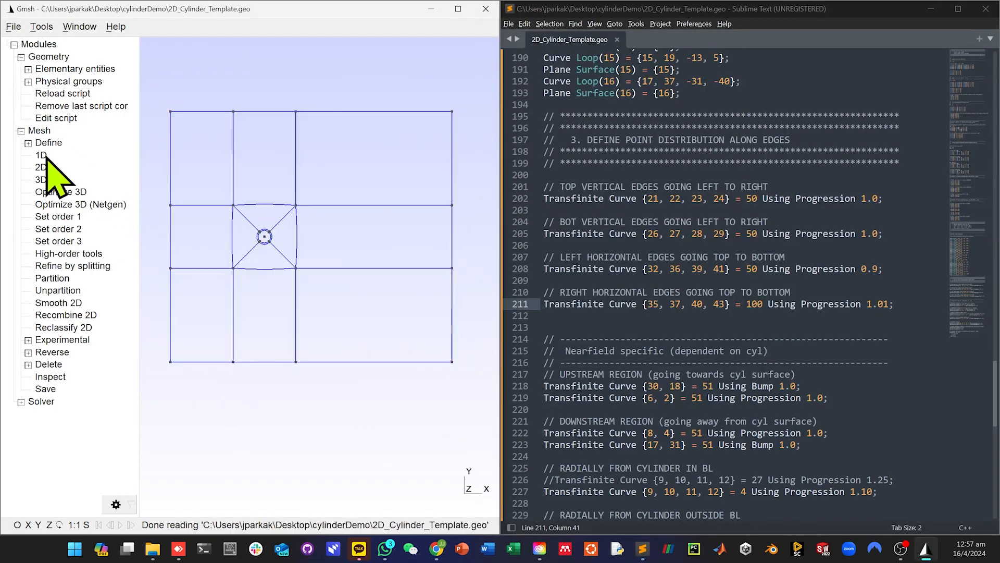
click(42, 168)
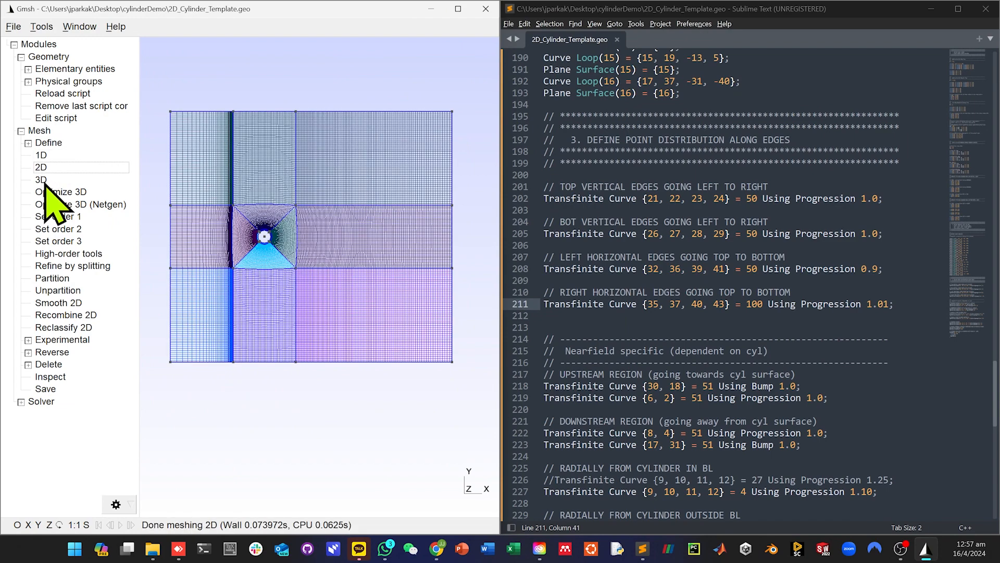
scroll(373, 231, up, 2)
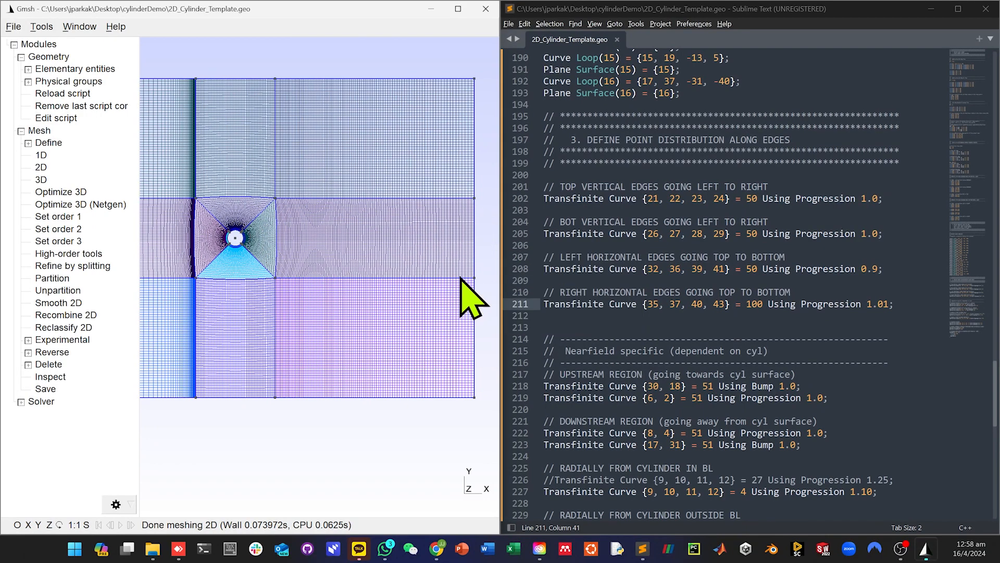
In Sublime Text, undo all the recent point-count and progression edits to the vertical and horizontal edges
click(843, 301)
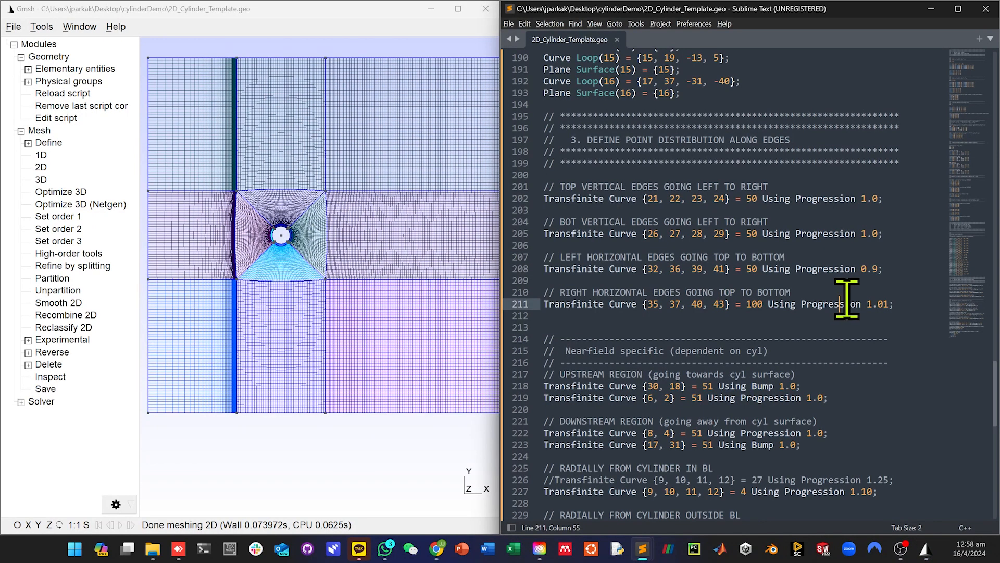
key(ctrl+z)
key(ctrl+z)
key(ctrl+z)
key(ctrl+z)
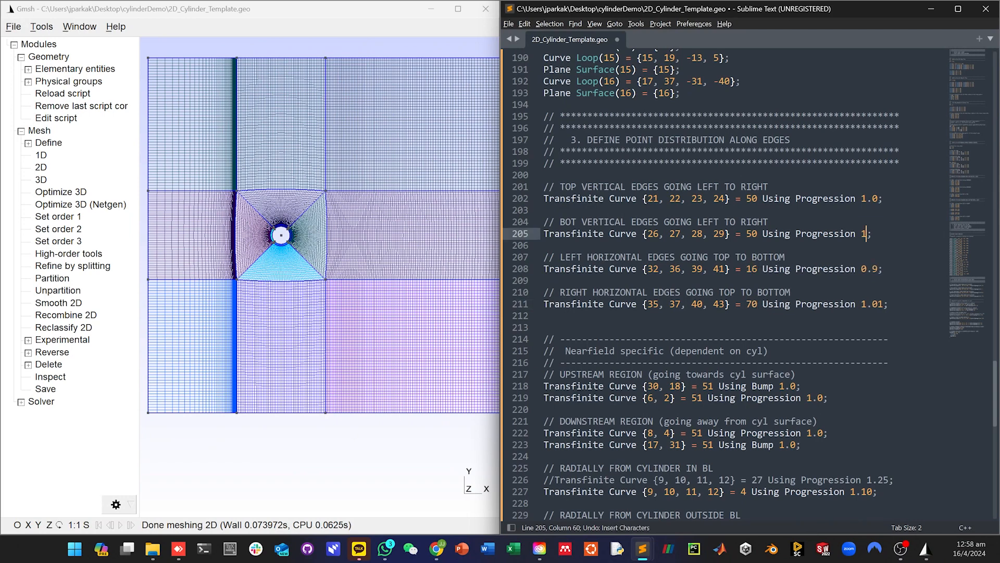
key(ctrl+z)
key(ctrl+z)
key(ctrl+z)
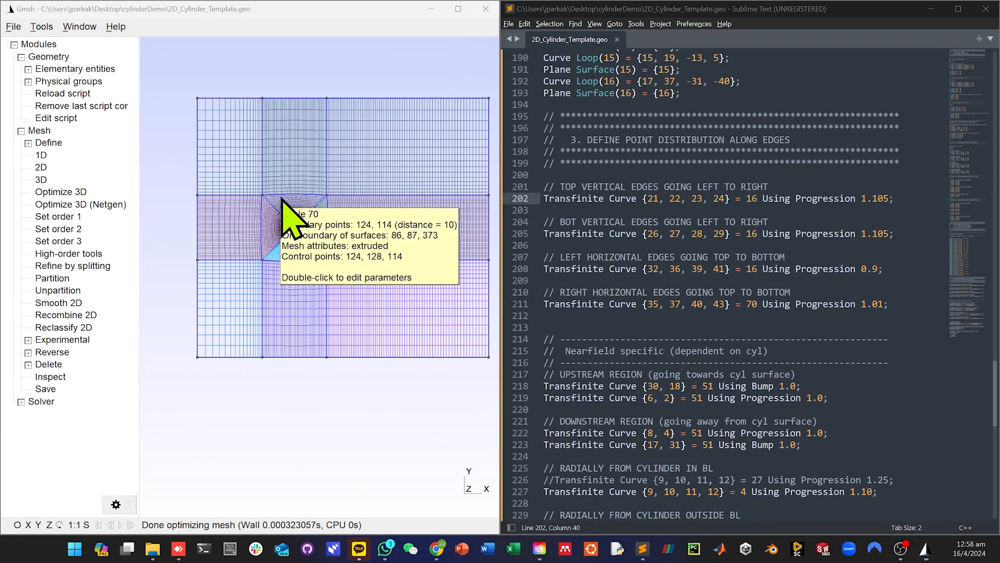
In Gmsh, examine the mesh around the cylinder surface and its surrounding nearfield blocks
scroll(292, 229, up, 5)
scroll(346, 245, up, 3)
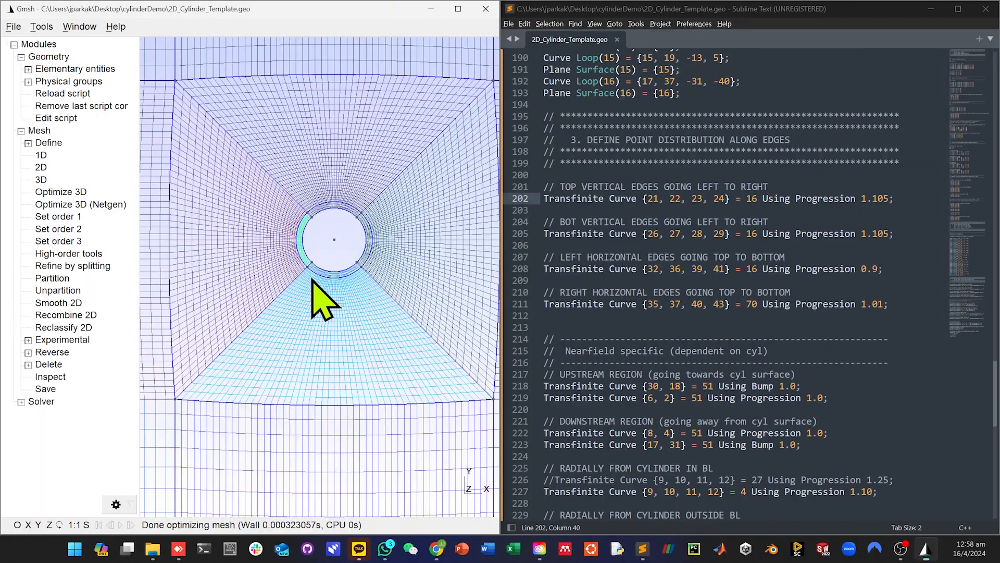
scroll(308, 248, down, 5)
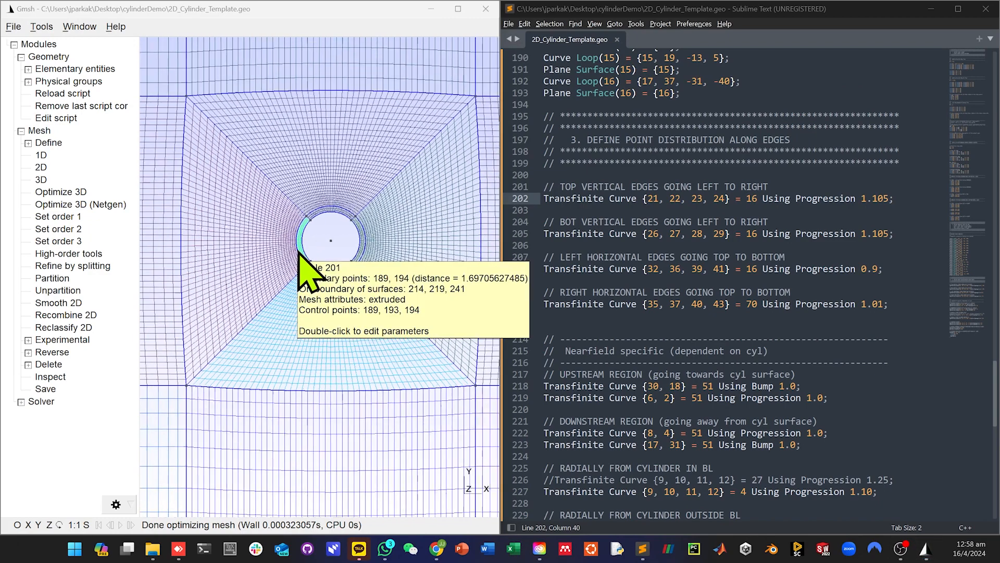
In Gmsh, examine the overall 2D mesh across the outer blocks, the downstream region and the cylinder surroundings
scroll(286, 236, down, 3)
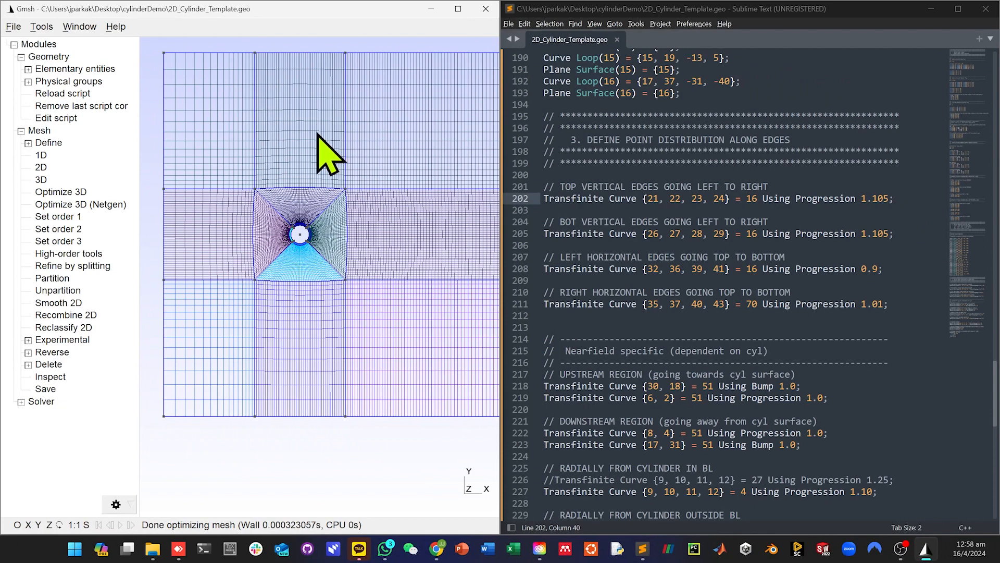
right_drag(392, 231, 284, 216)
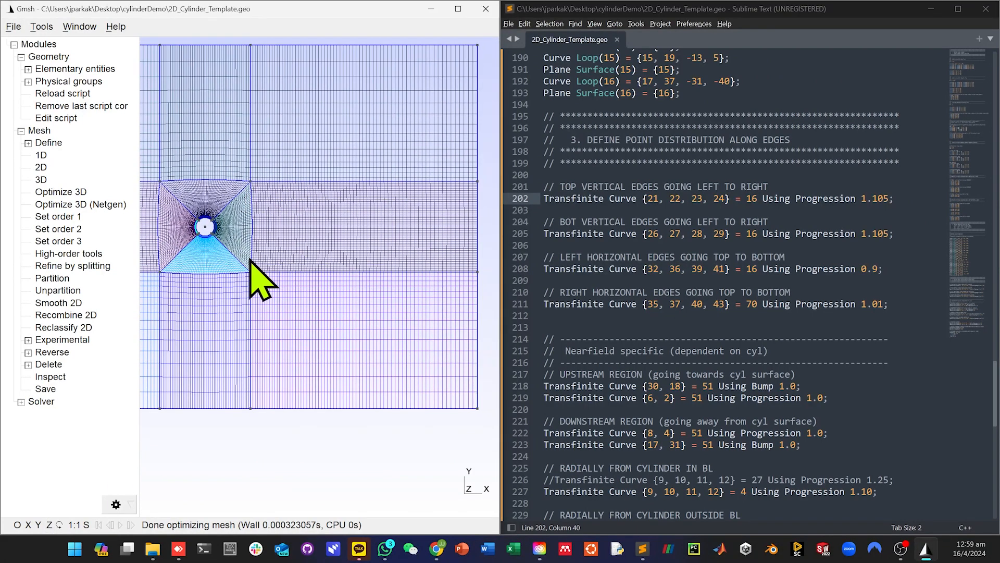
right_drag(305, 233, 339, 233)
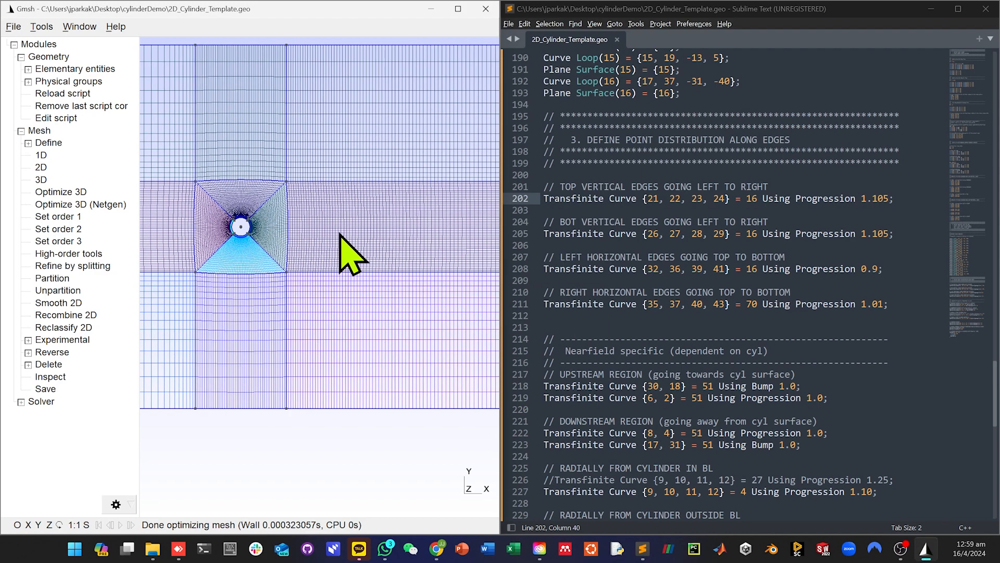
scroll(340, 235, up, 1)
scroll(341, 235, down, 3)
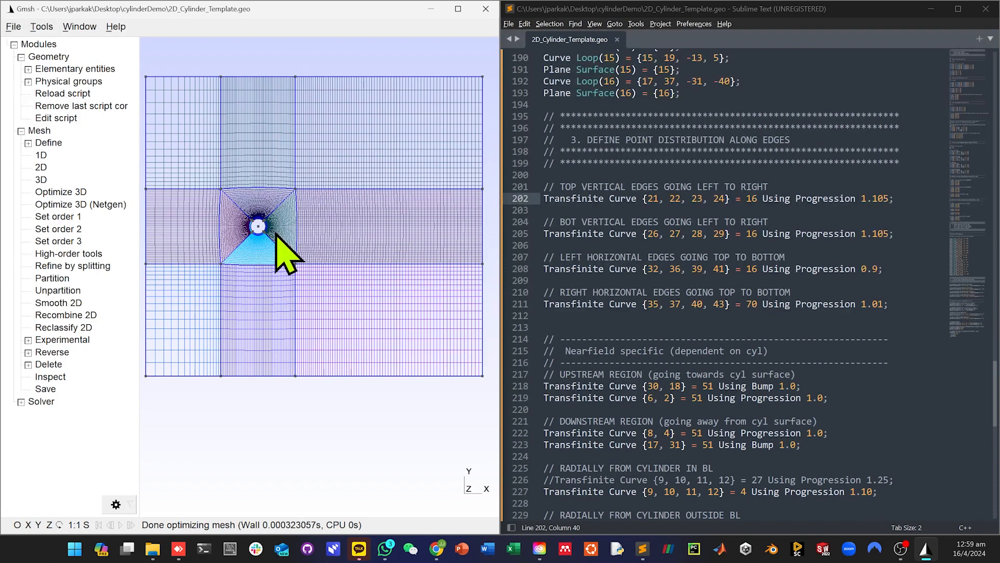
scroll(253, 225, down, 15)
In Sublime Text, review the outer-edge point distributions and the nearfield, overhead and structured-surface commands of the script
drag(544, 187, 895, 304)
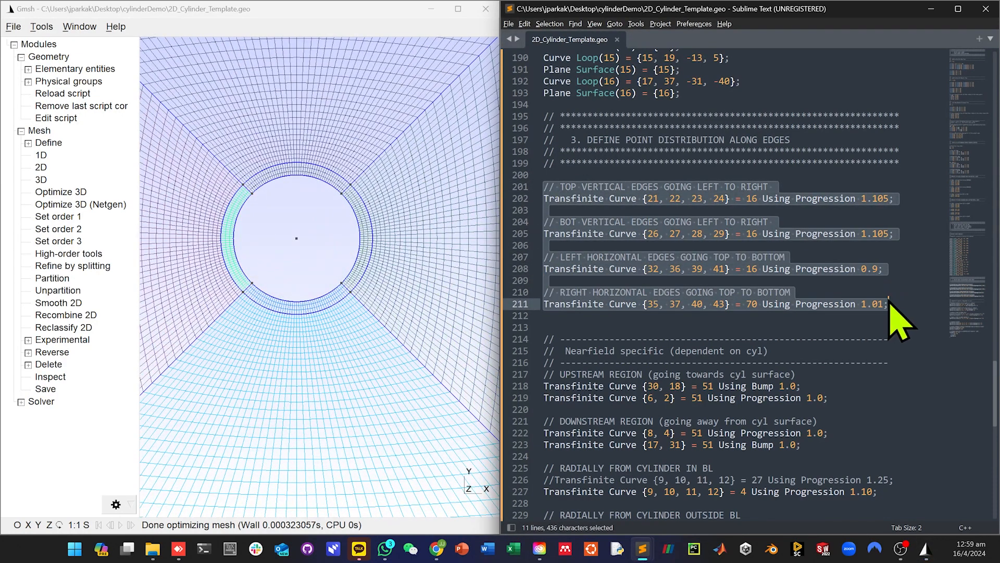
scroll(857, 305, down, 6)
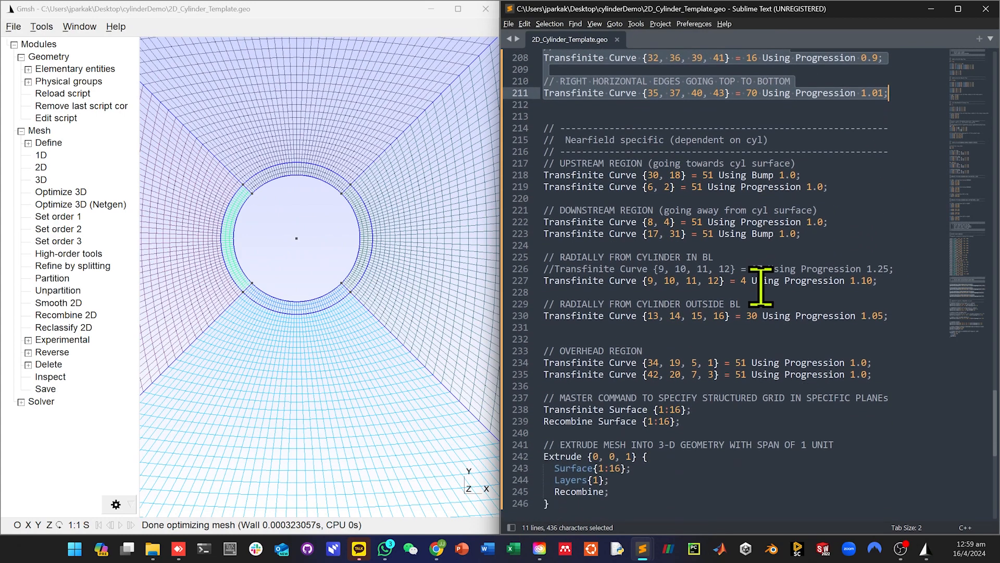
scroll(762, 286, down, 1)
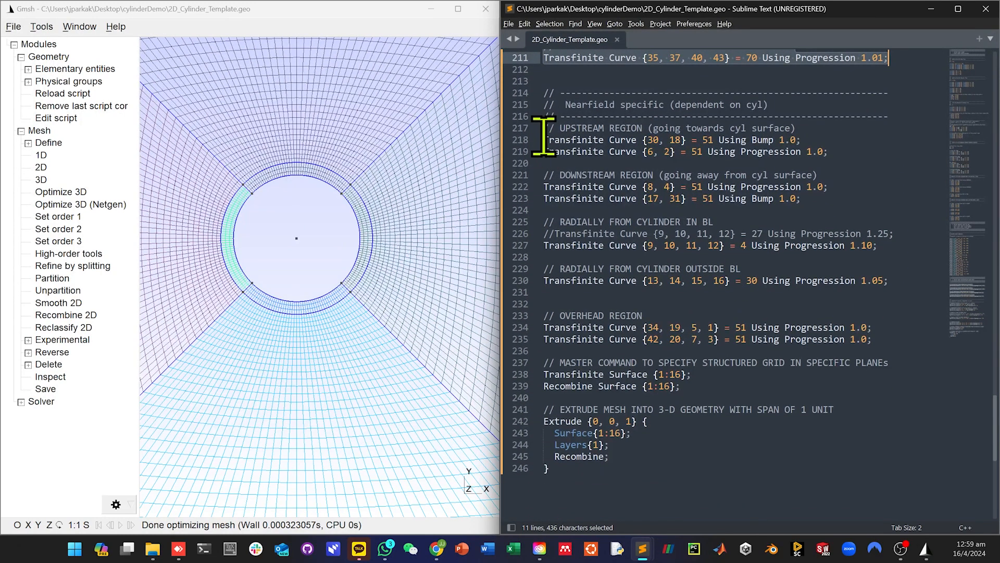
drag(544, 139, 840, 393)
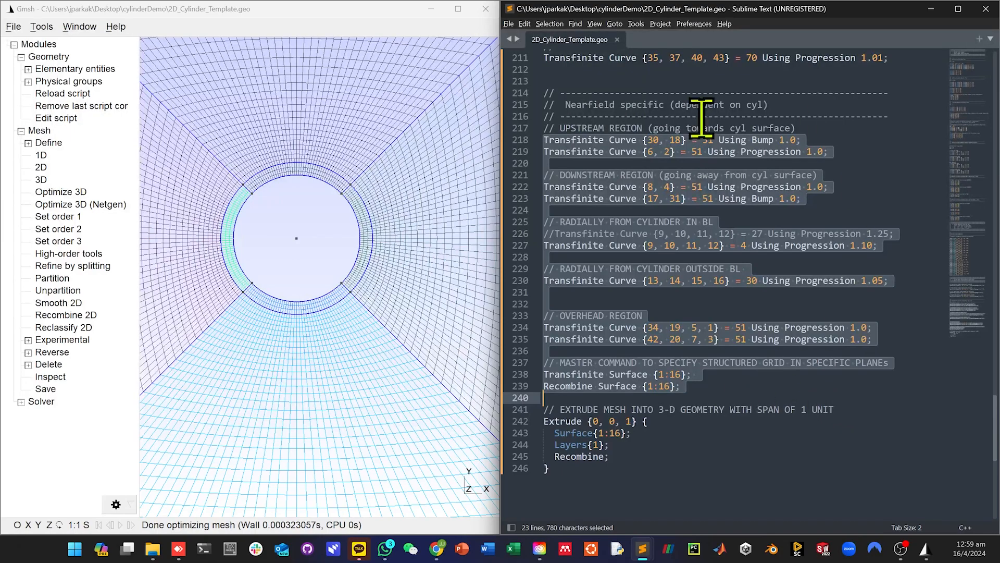
In Gmsh, examine the cell-size transition where the upper-left corner of the nearfield box meets the outer blocks
scroll(384, 284, up, 1)
scroll(388, 281, down, 5)
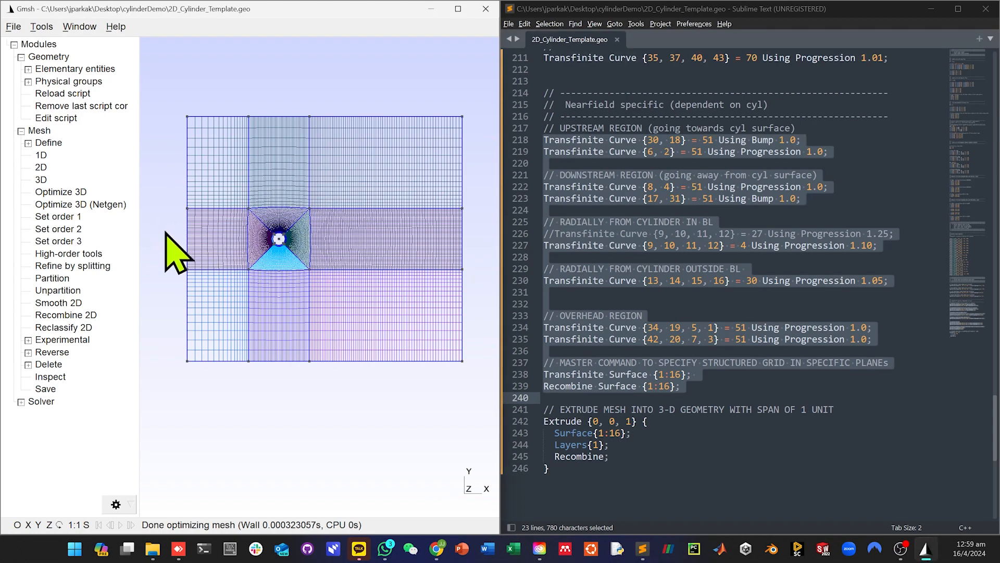
scroll(175, 221, up, 2)
scroll(250, 235, up, 5)
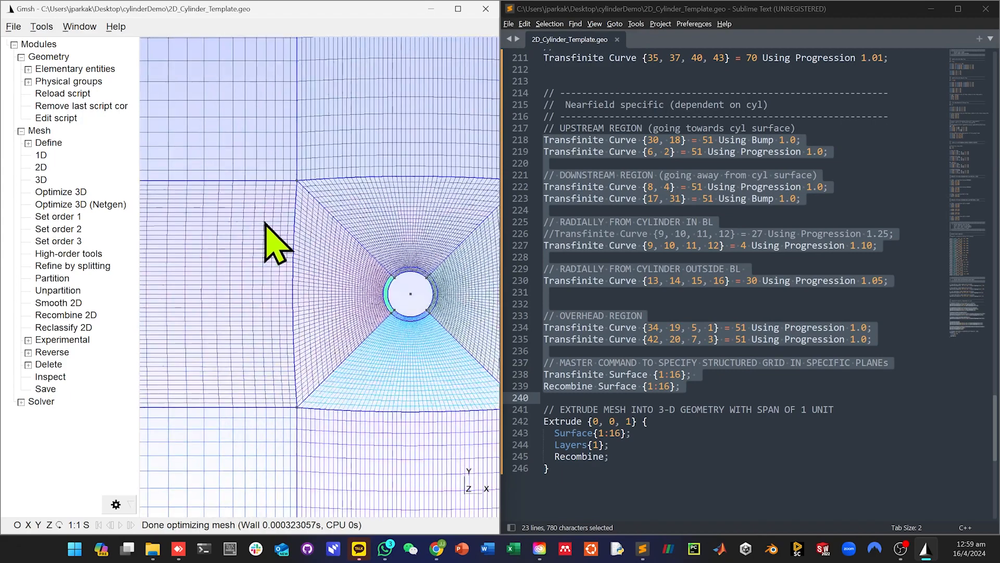
scroll(295, 184, up, 3)
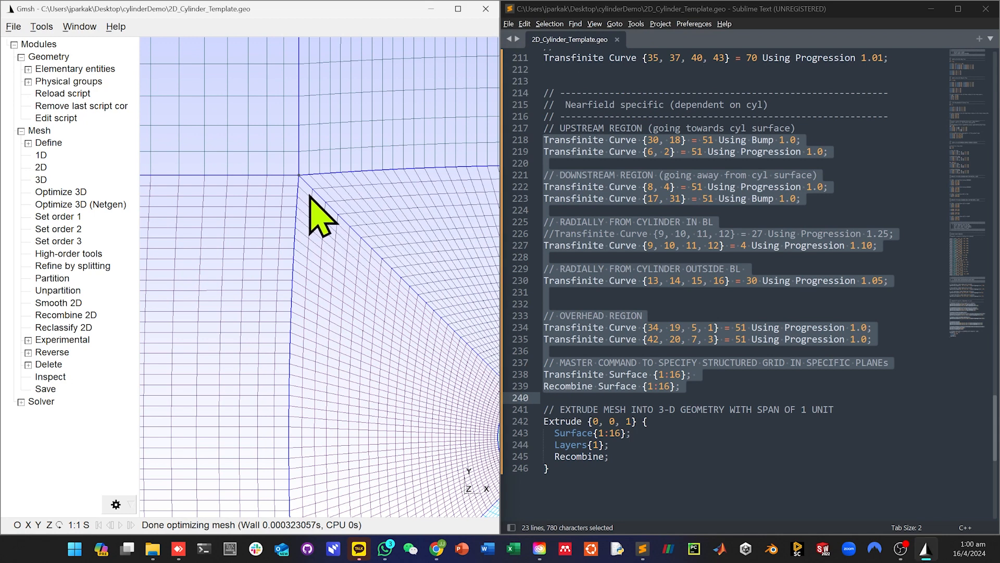
scroll(312, 198, up, 1)
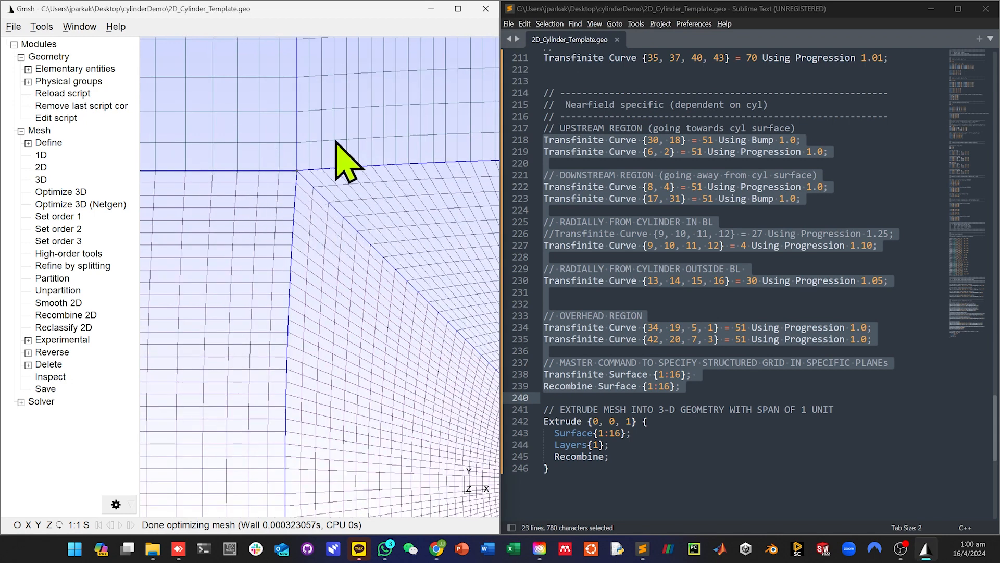
scroll(384, 308, down, 3)
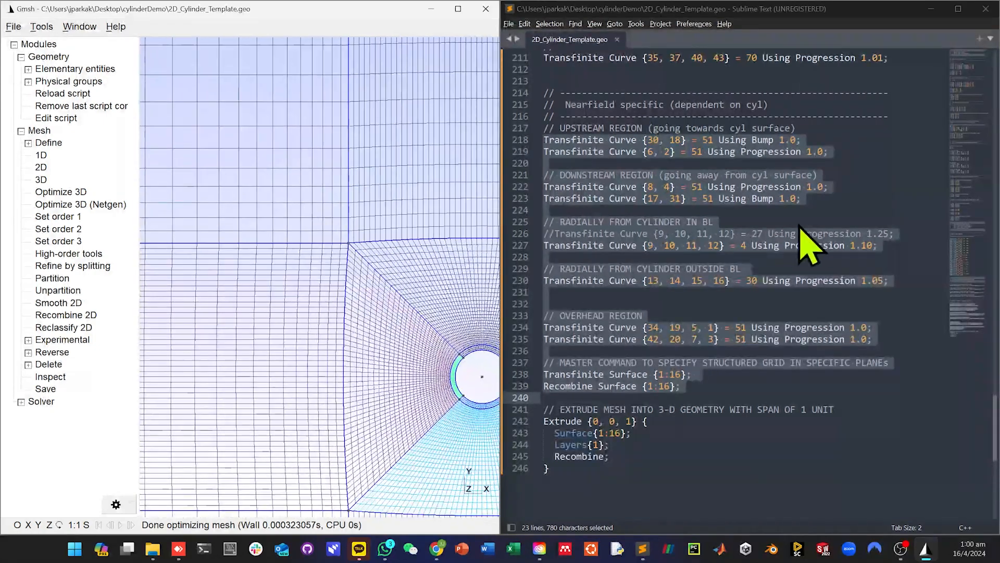
In Sublime Text, set the point count of the top vertical edges (curves 21, 22, 23, 24) to 50 and save
click(797, 223)
scroll(795, 224, up, 12)
scroll(786, 250, down, 5)
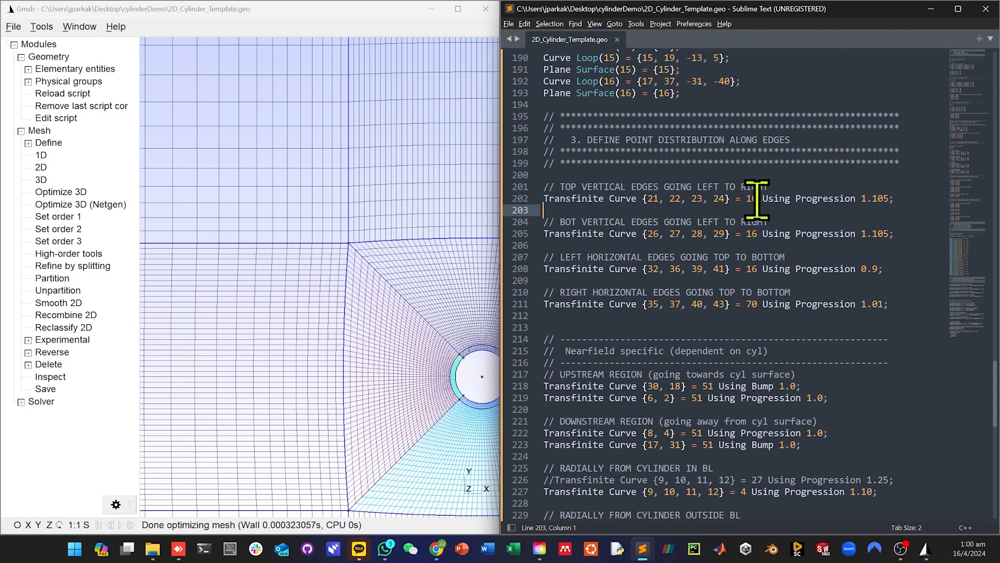
double_click(750, 199)
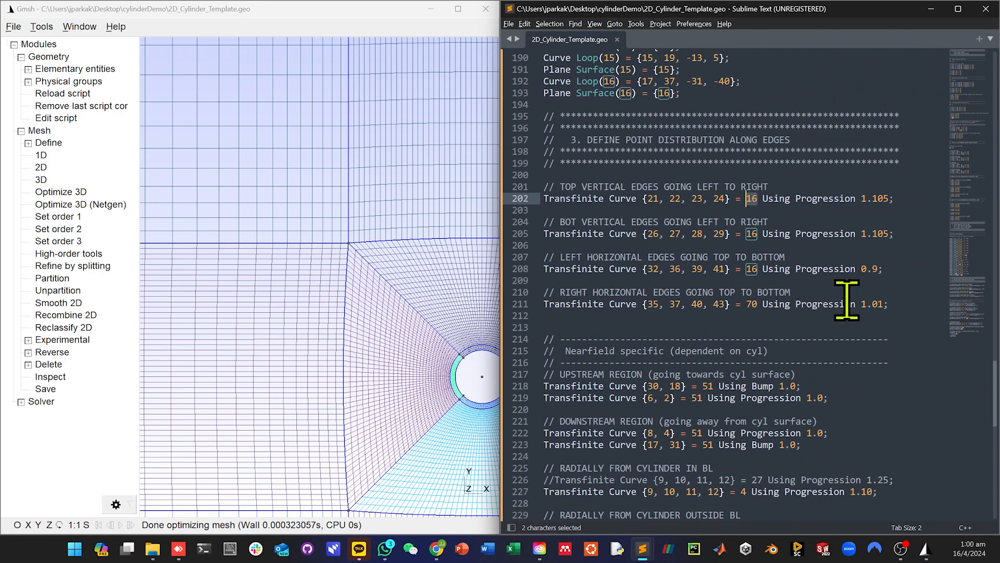
text(50)
key(ctrl+s)
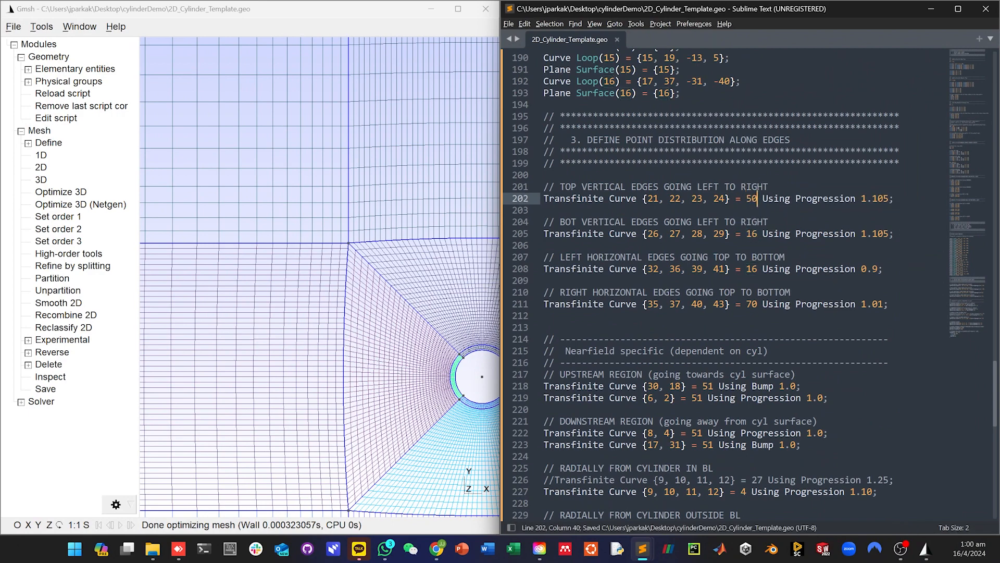
Reload the script in Gmsh, generate the 1D and 2D meshes, and inspect the transition between the upper blocks and the nearfield
click(78, 93)
click(41, 155)
click(41, 167)
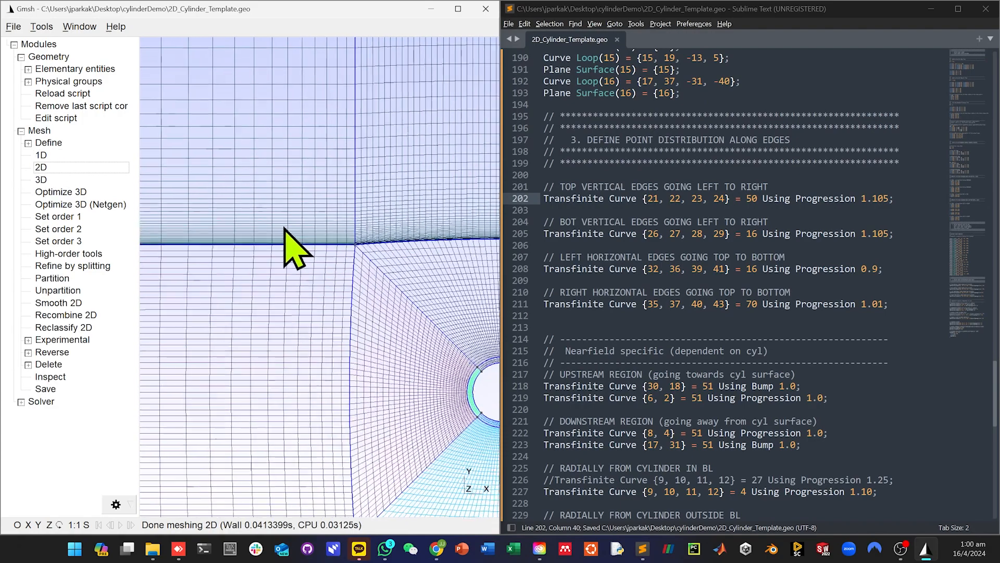
scroll(323, 232, down, 6)
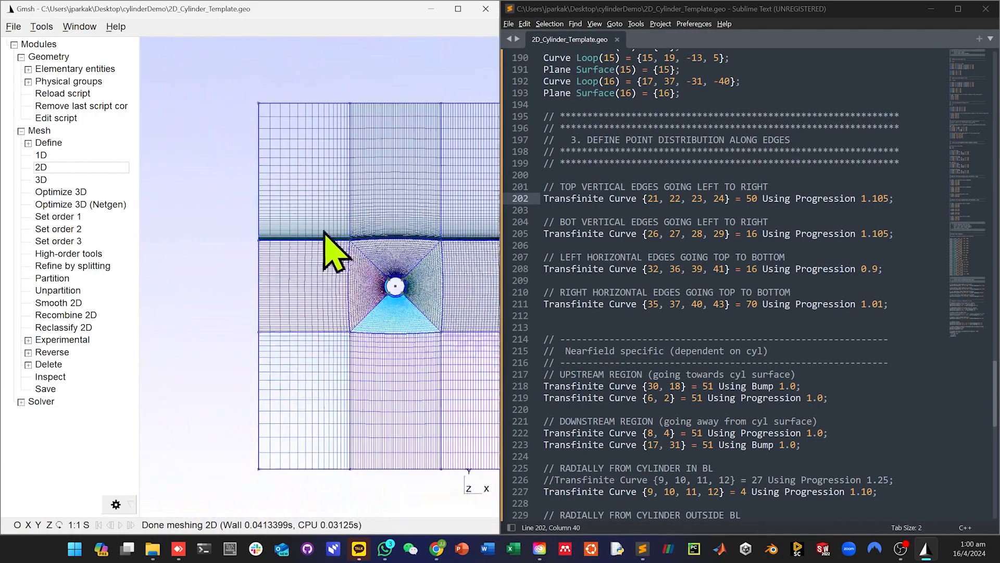
scroll(324, 232, up, 5)
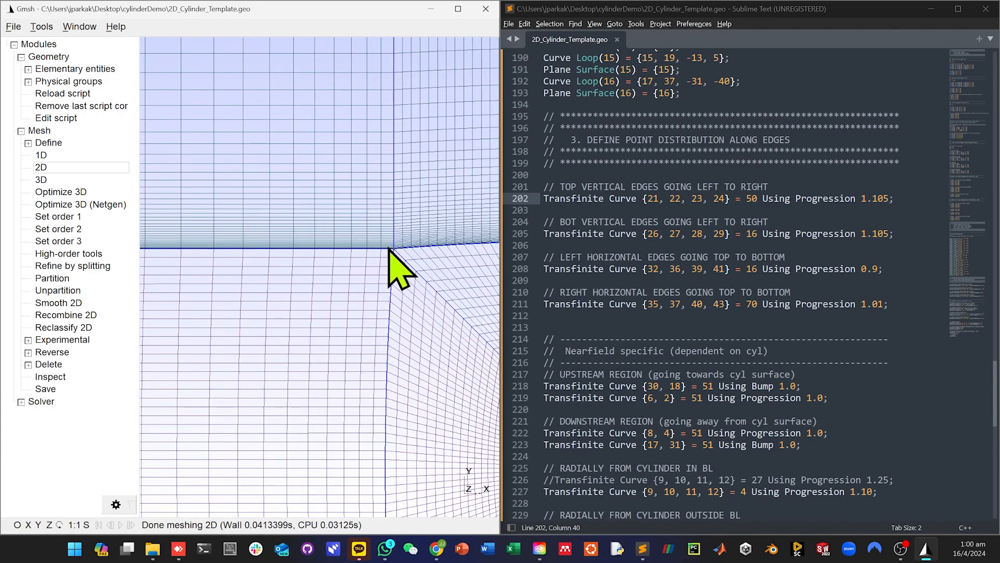
scroll(390, 249, up, 3)
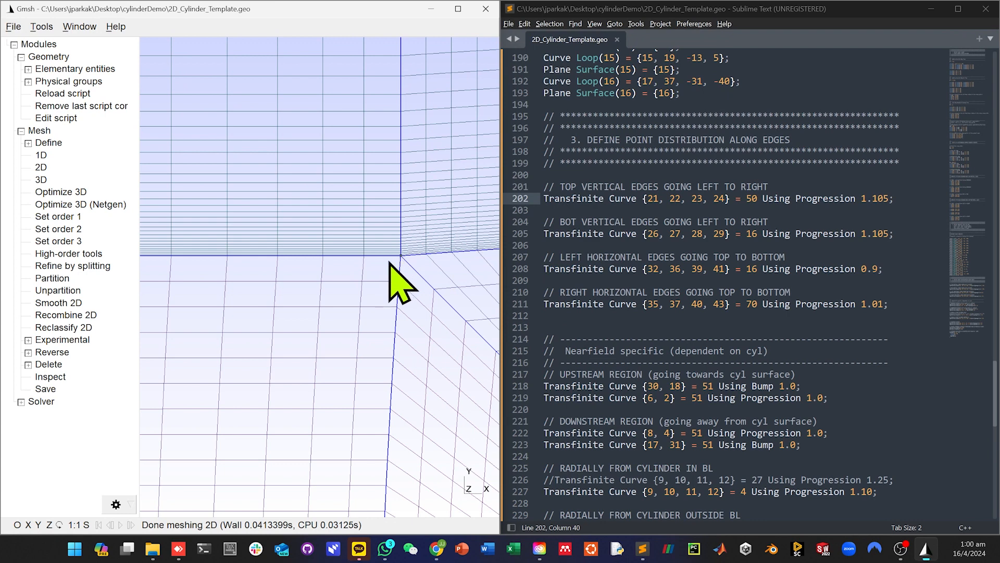
scroll(392, 268, down, 1)
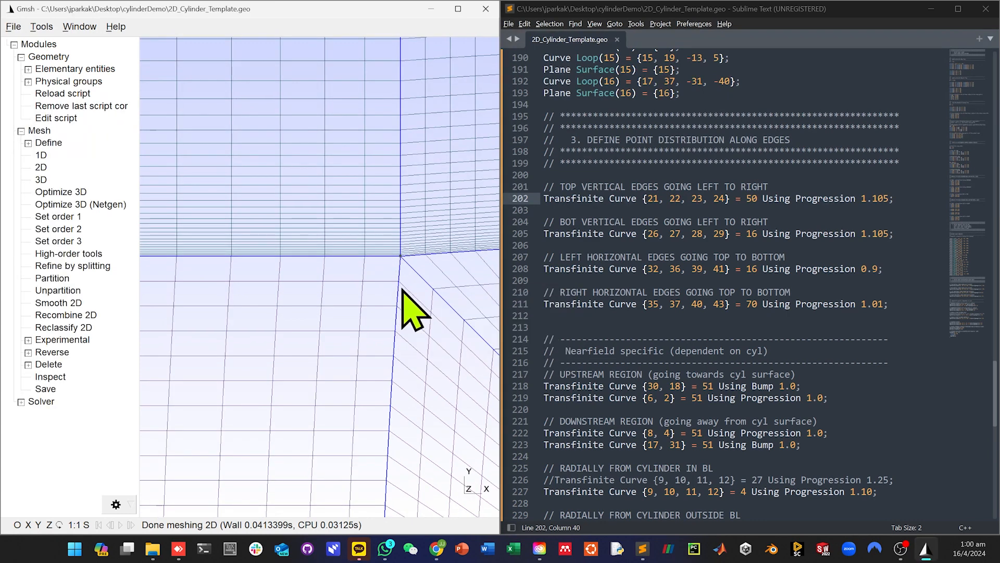
scroll(403, 292, down, 6)
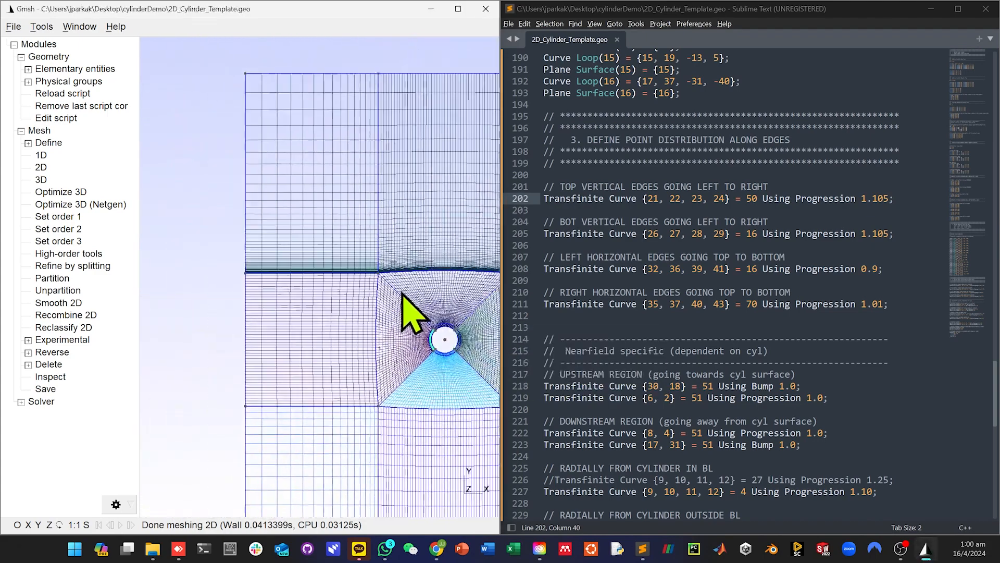
right_drag(402, 294, 335, 243)
Undo the top vertical edges' point-count change in Sublime Text, save, and regenerate the 1D and 2D meshes from the reloaded script in Gmsh
click(788, 225)
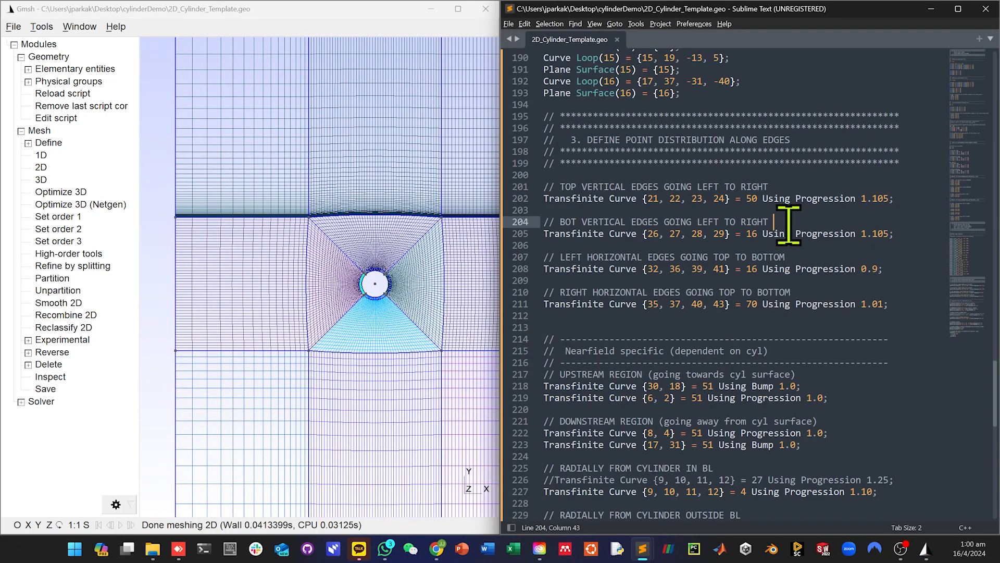
key(ctrl+z)
key(ctrl+s)
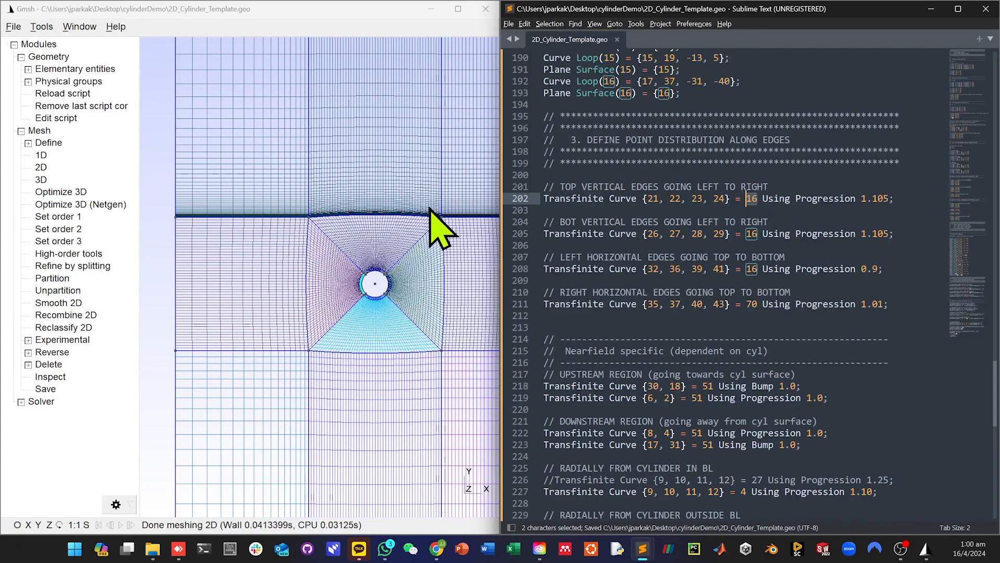
click(63, 93)
click(41, 155)
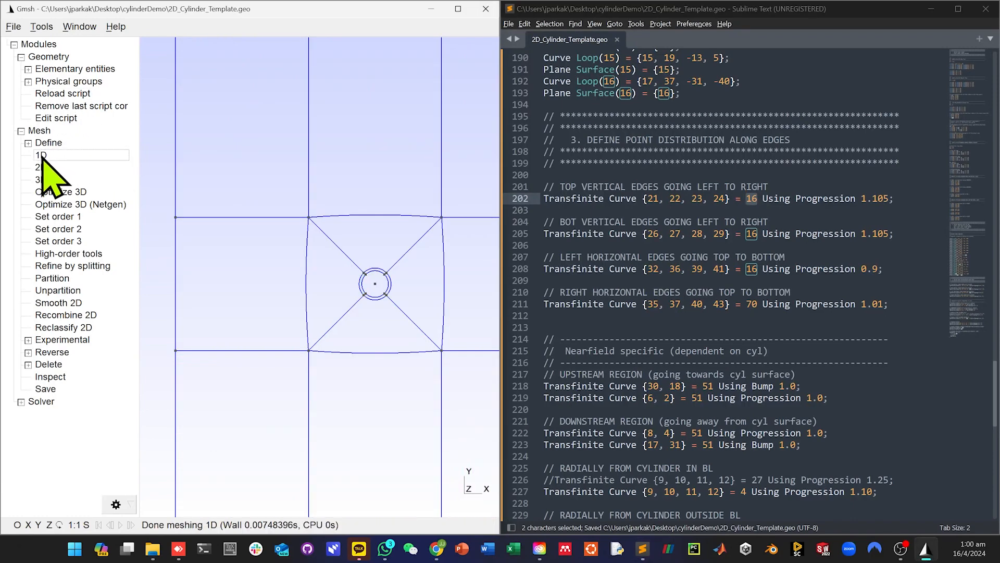
click(41, 166)
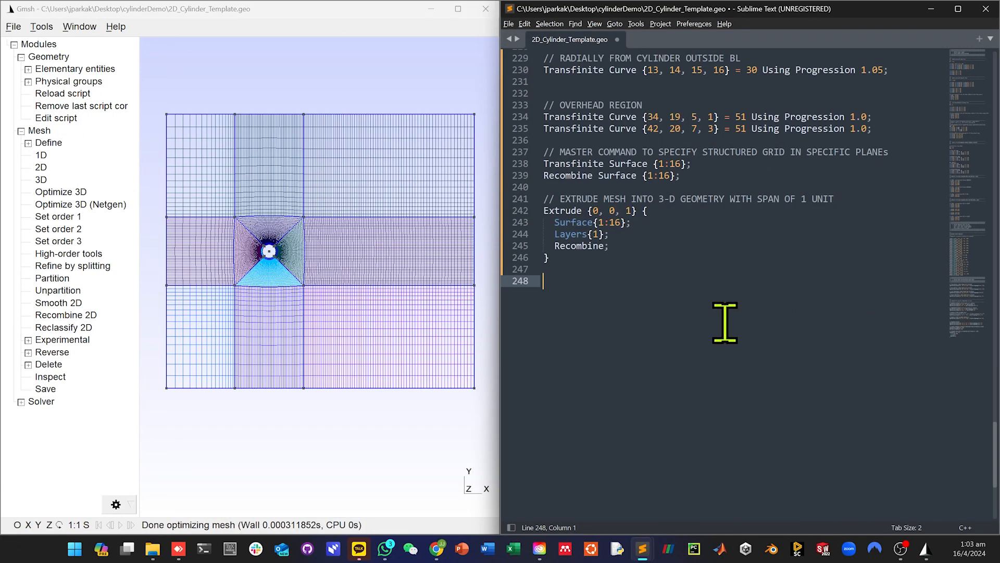
In Sublime Text, append Transfinite Surface "*", Physical Volume("Fluid") = {1:16}, Transfinite Volume "*", Recombine Surface "*" and Coherence after the extrusion, and save
text(Transfinite Surface "*"; Physical Volume("Fluid") = {1:16}; Transfinite Volume "*"; Recombine Surface "*"; Coherence;)
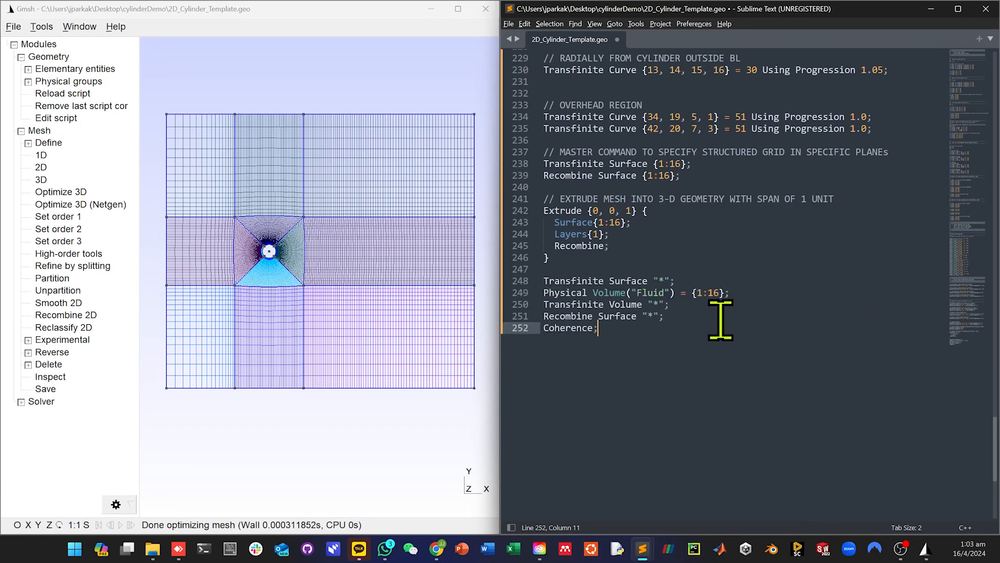
key(ctrl+s)
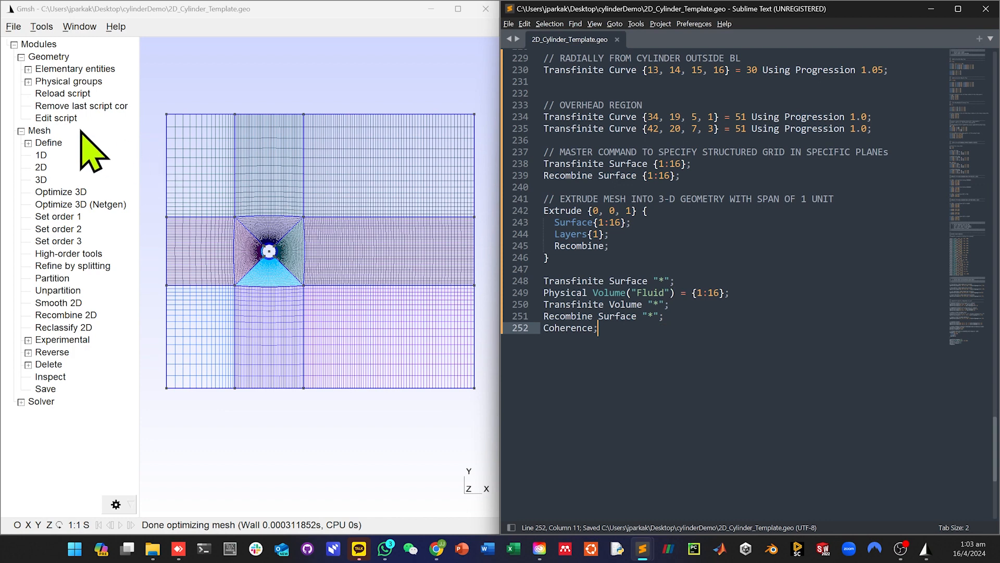
Reload the script in Gmsh and generate the 1D, 2D and 3D meshes with the new volume commands
click(65, 94)
click(40, 155)
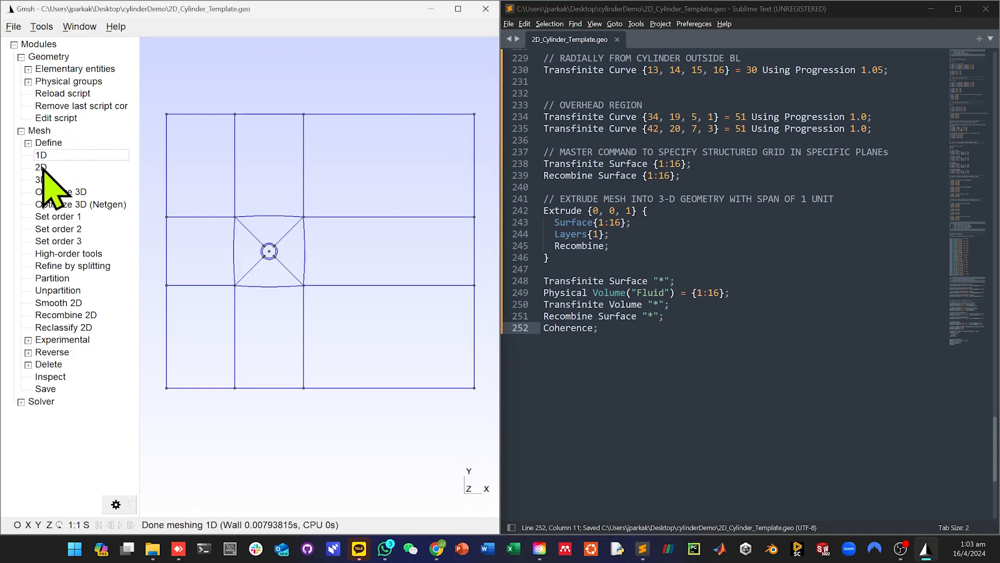
click(41, 167)
click(41, 180)
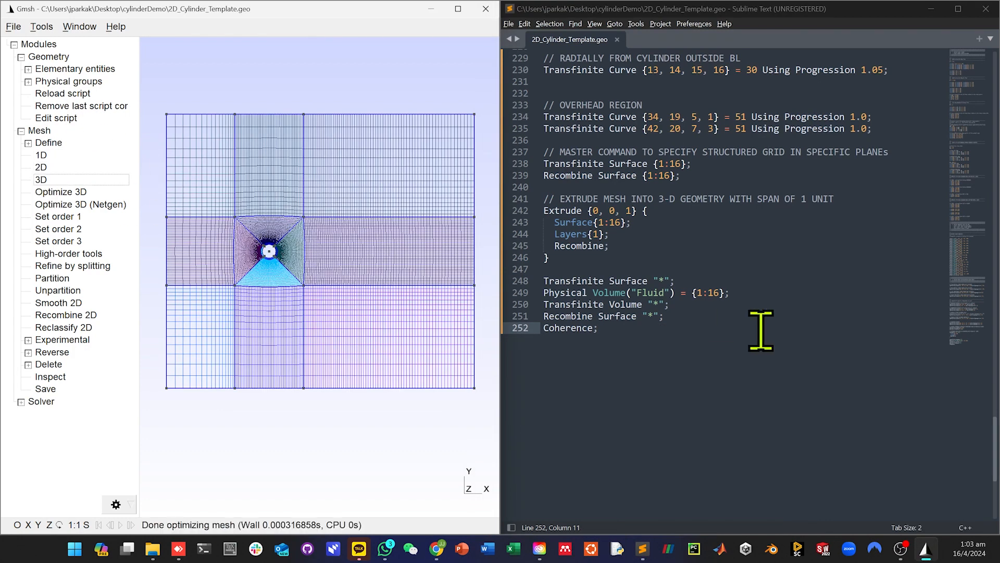
drag(630, 330, 531, 284)
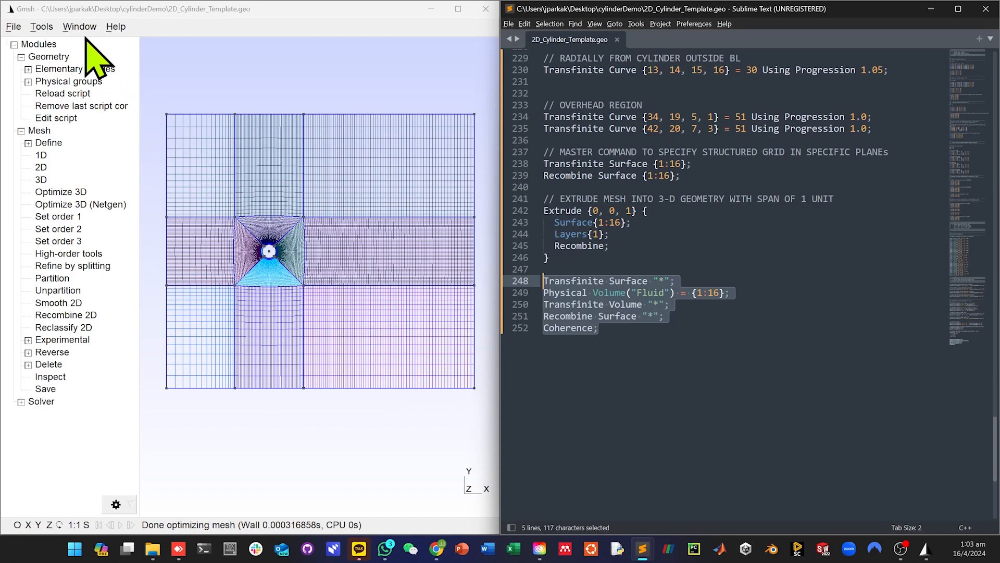
In the Gmsh geometry visibility options, turn on the display of volumes and move the options window off the mesh
click(38, 28)
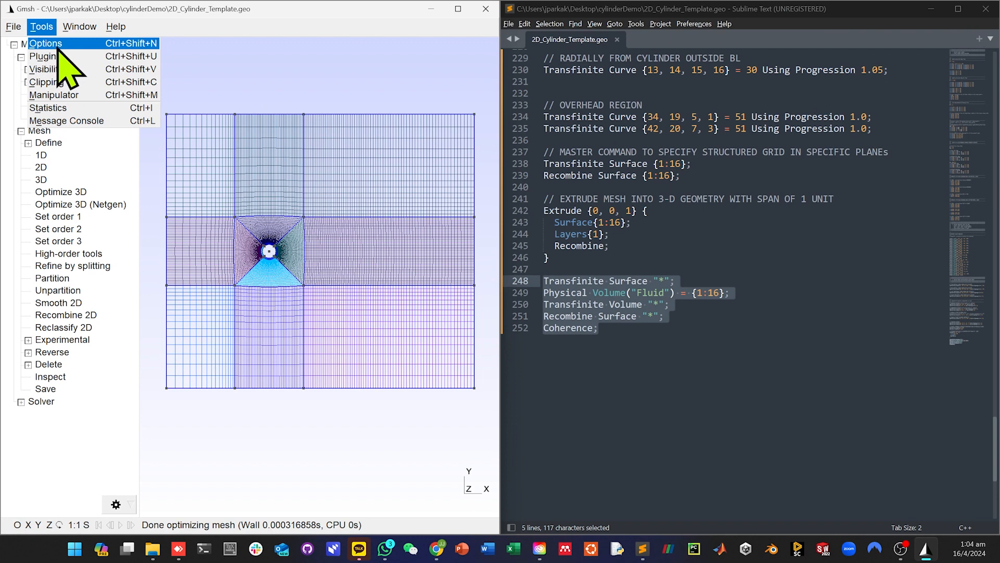
click(58, 46)
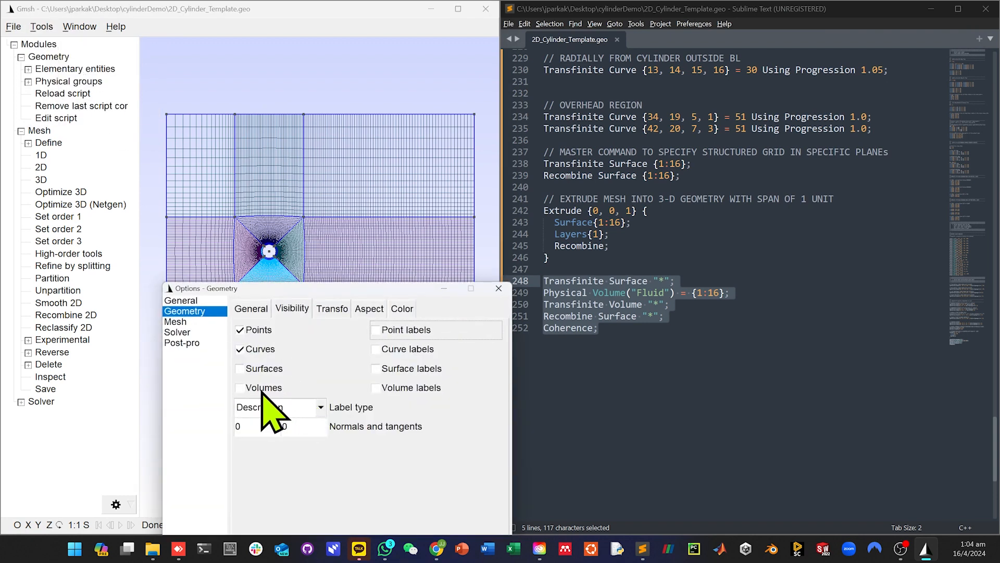
click(198, 311)
click(281, 308)
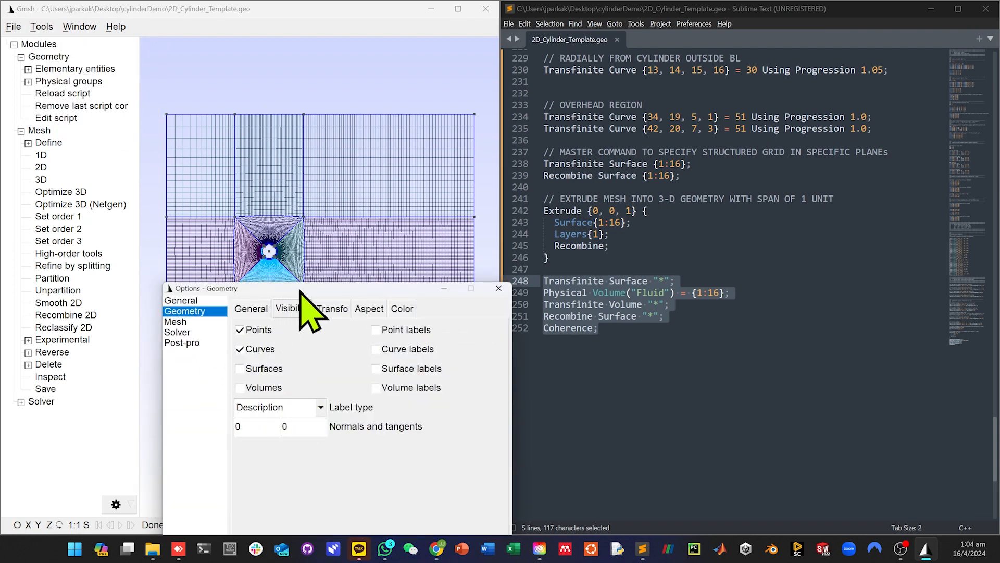
drag(300, 290, 304, 244)
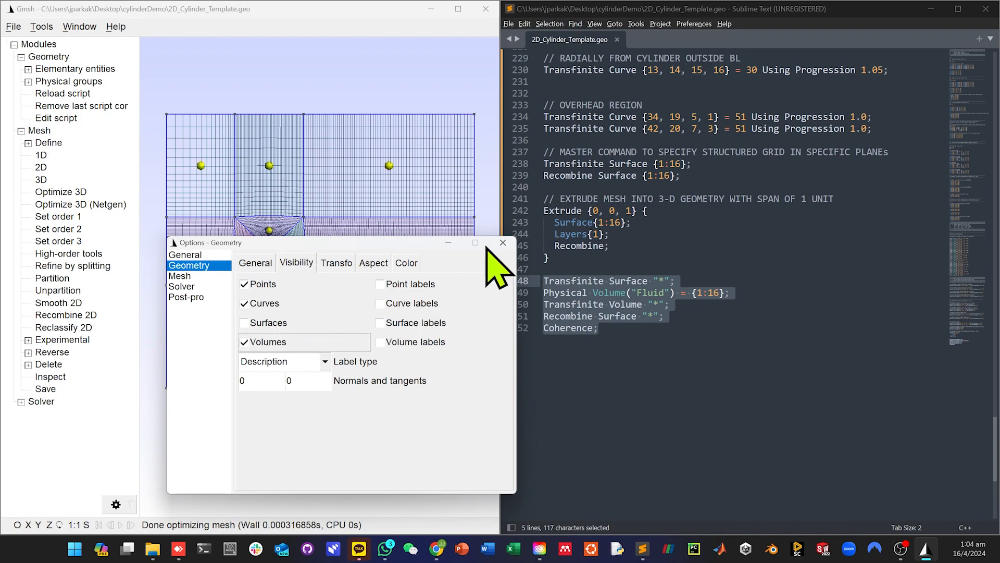
Close the geometry options and inspect the volume display across the structured 3D mesh around the cylinder
click(503, 242)
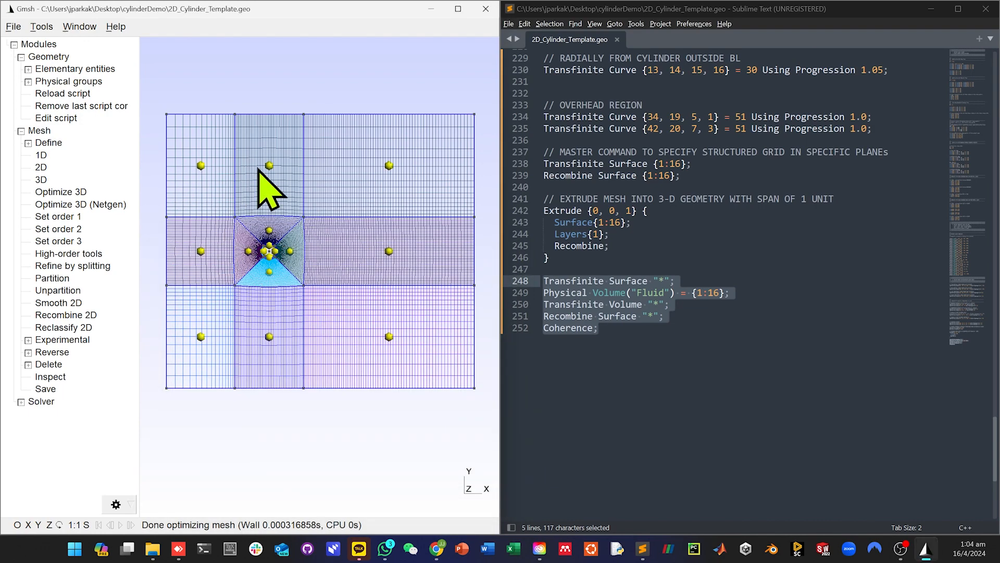
scroll(254, 279, up, 5)
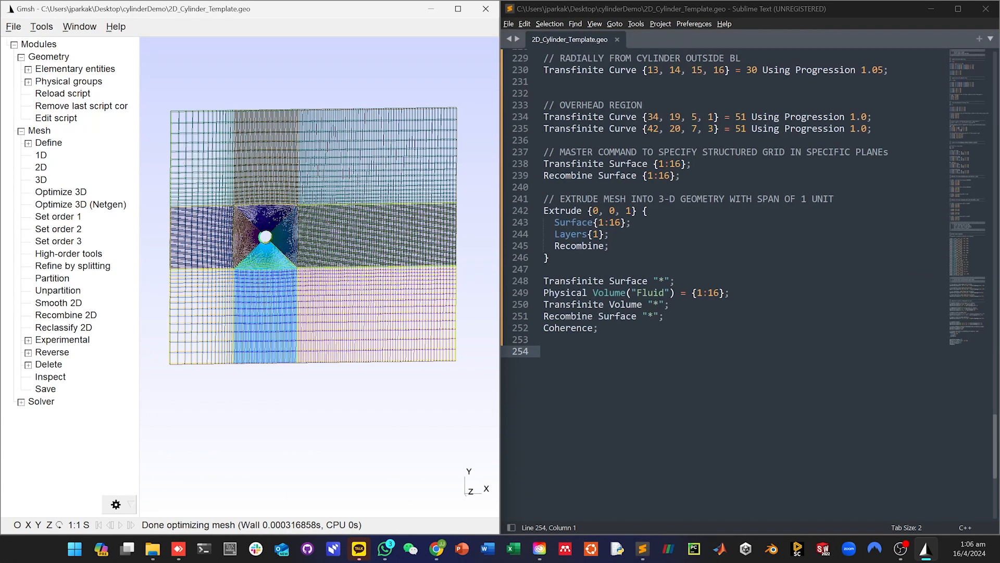
key(alt+Tab)
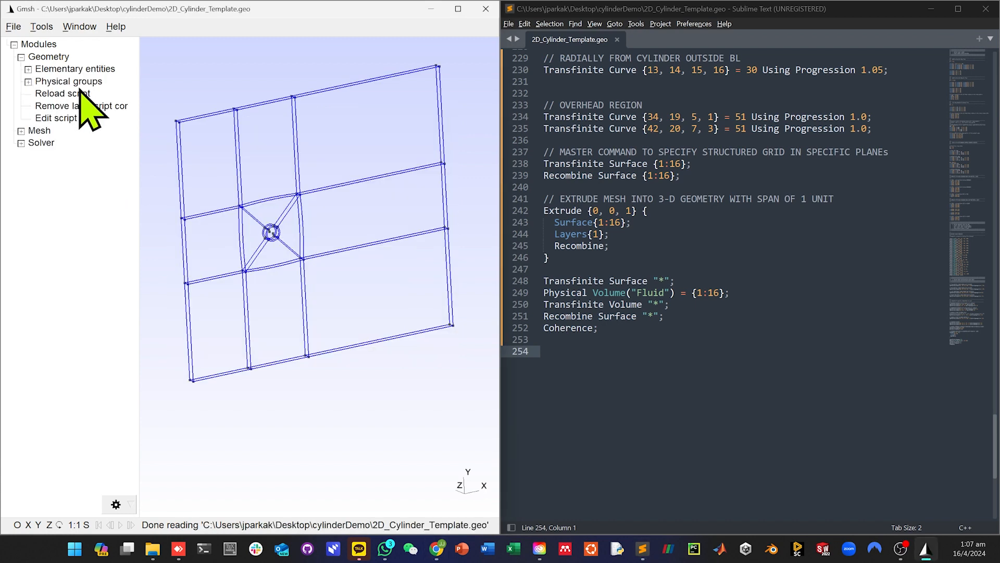
Add a physical surface group named inlet from the three faces on the domain's left side, and check its script line in Sublime Text
click(28, 82)
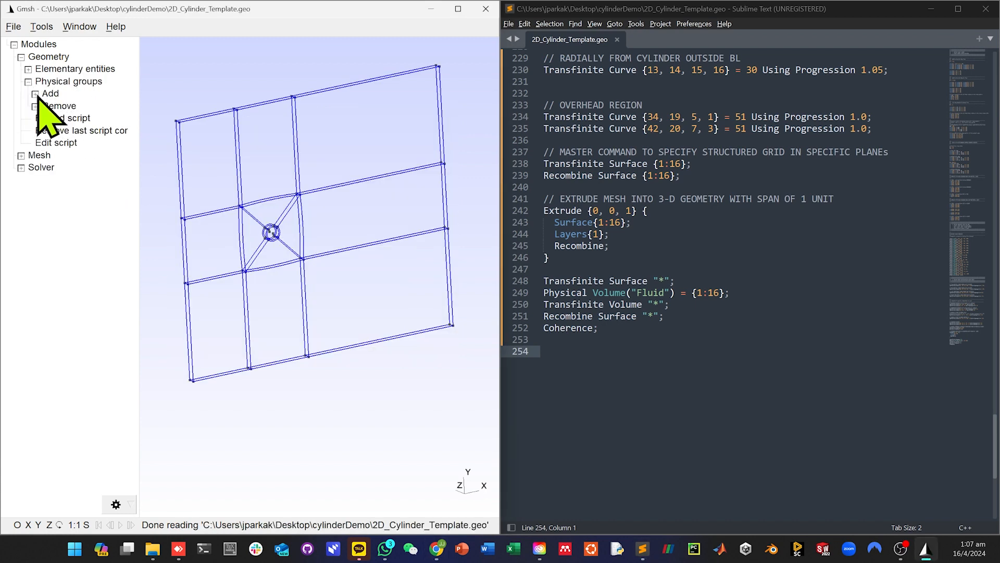
click(35, 94)
click(65, 130)
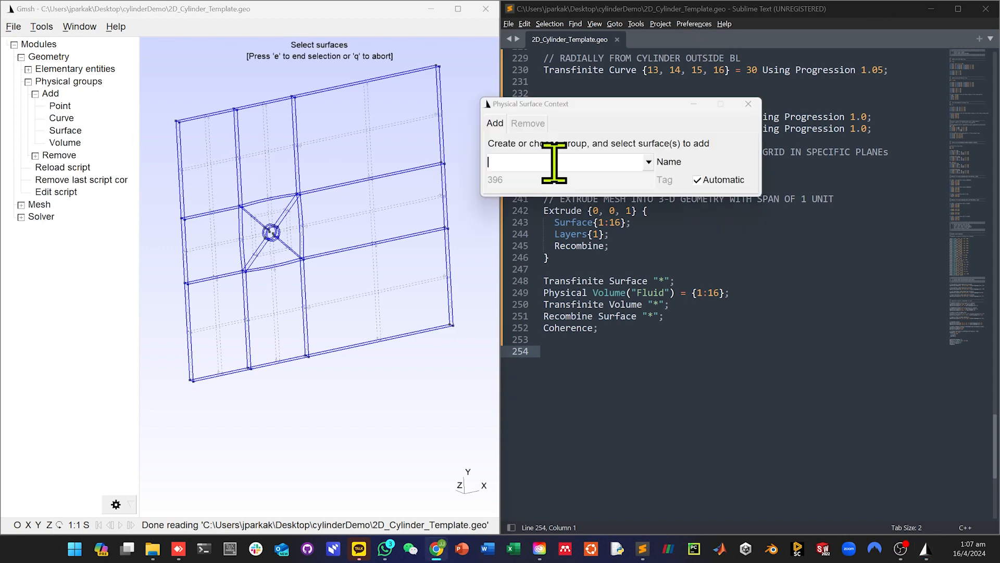
scroll(181, 183, up, 10)
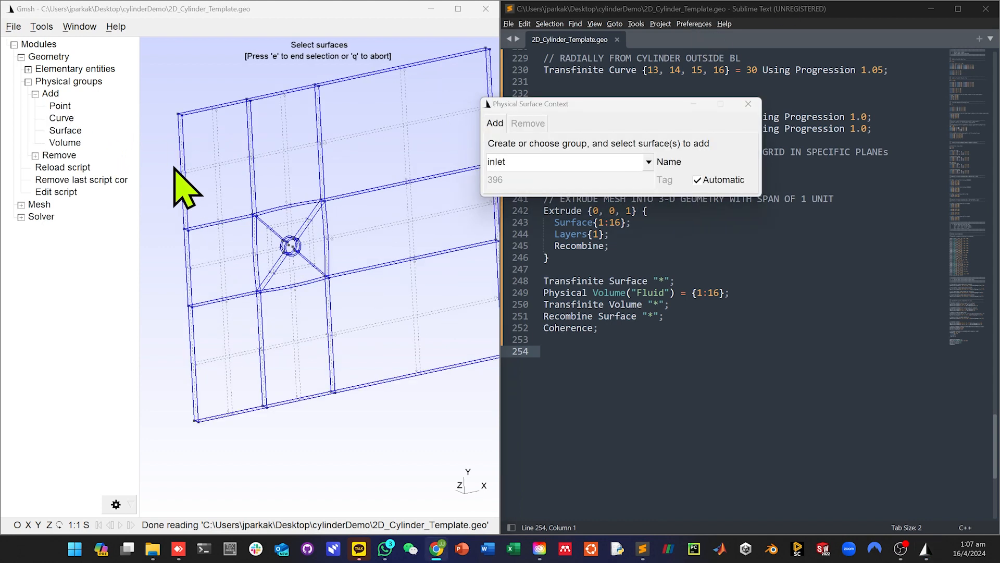
scroll(181, 184, down, 3)
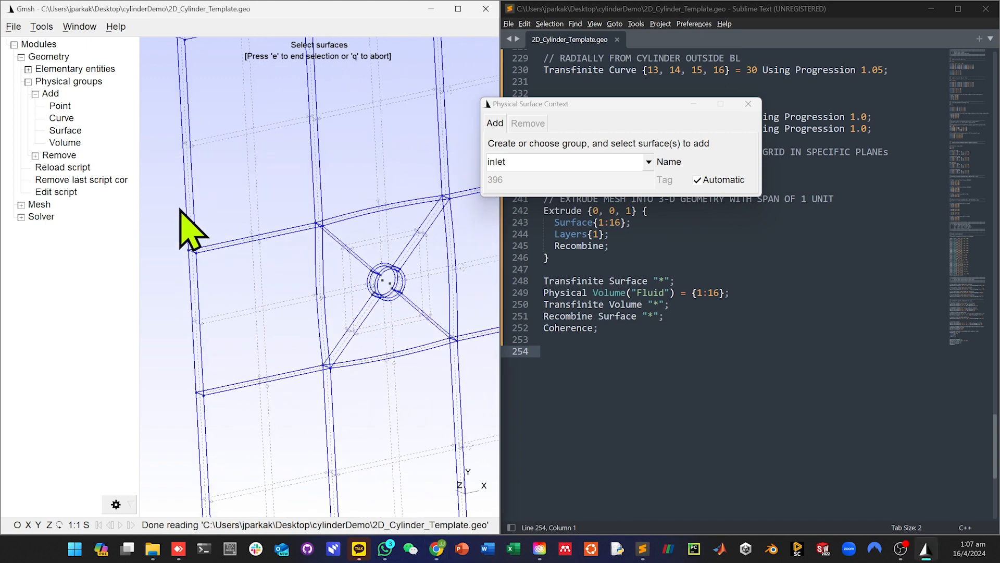
click(190, 190)
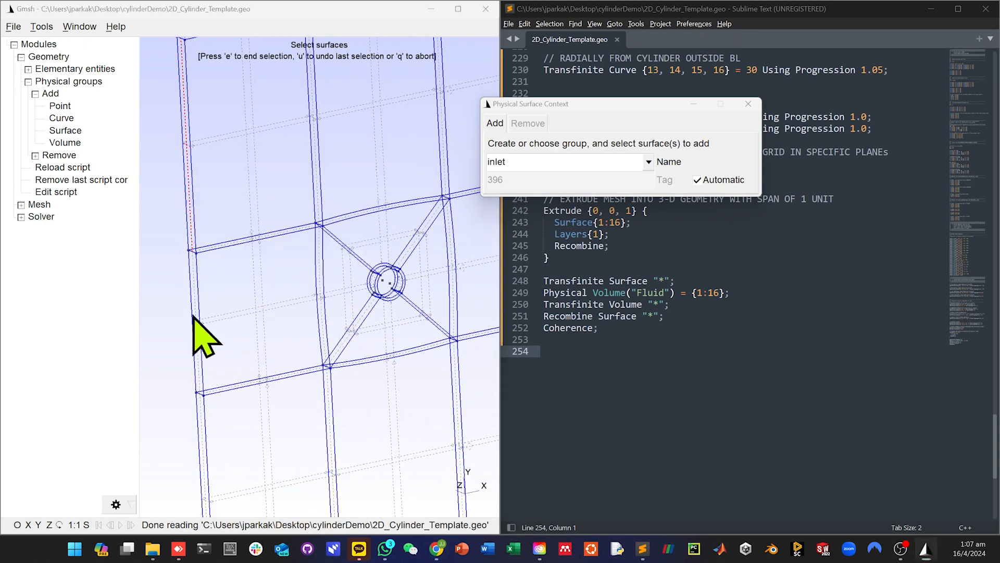
click(193, 293)
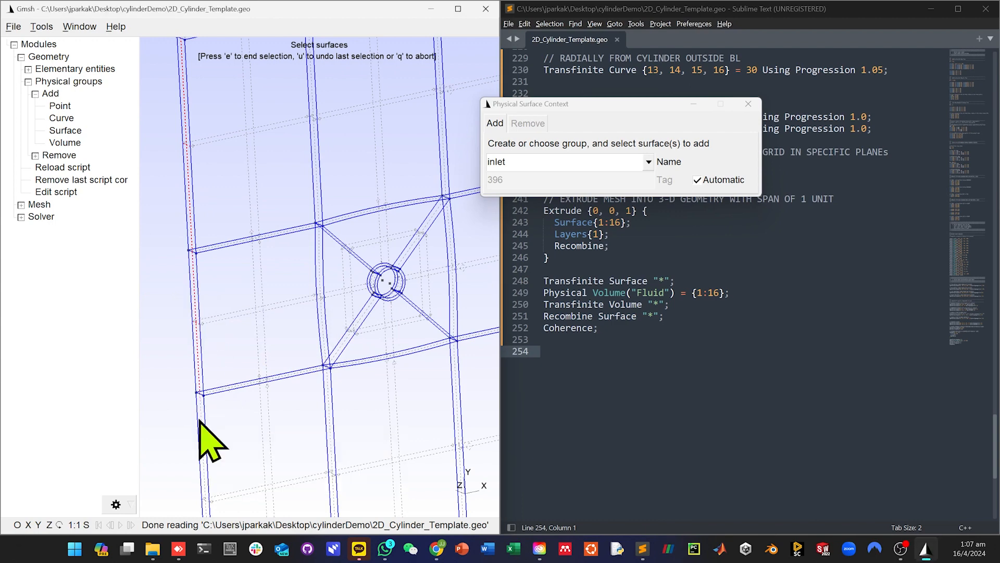
scroll(318, 381, down, 5)
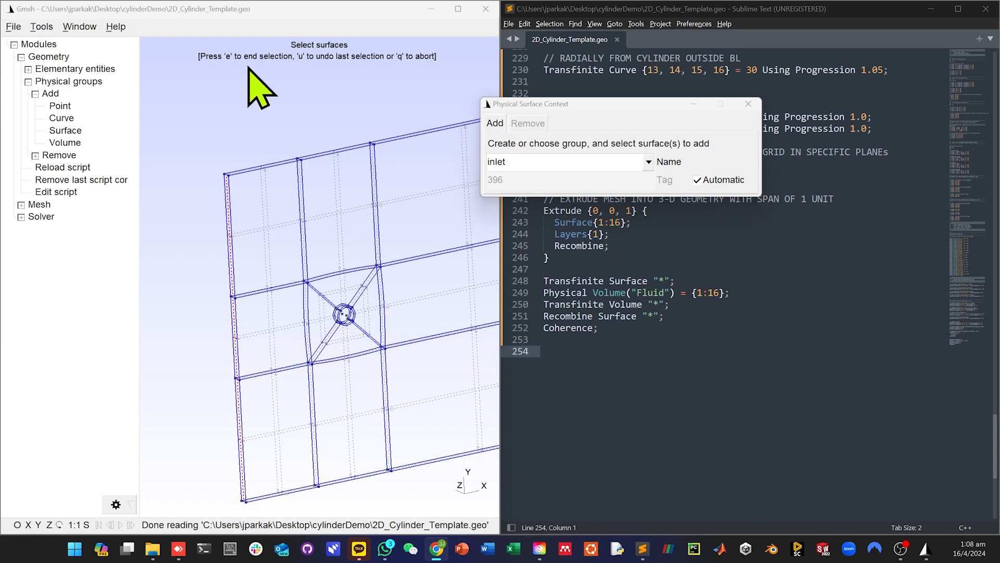
key(e)
click(646, 361)
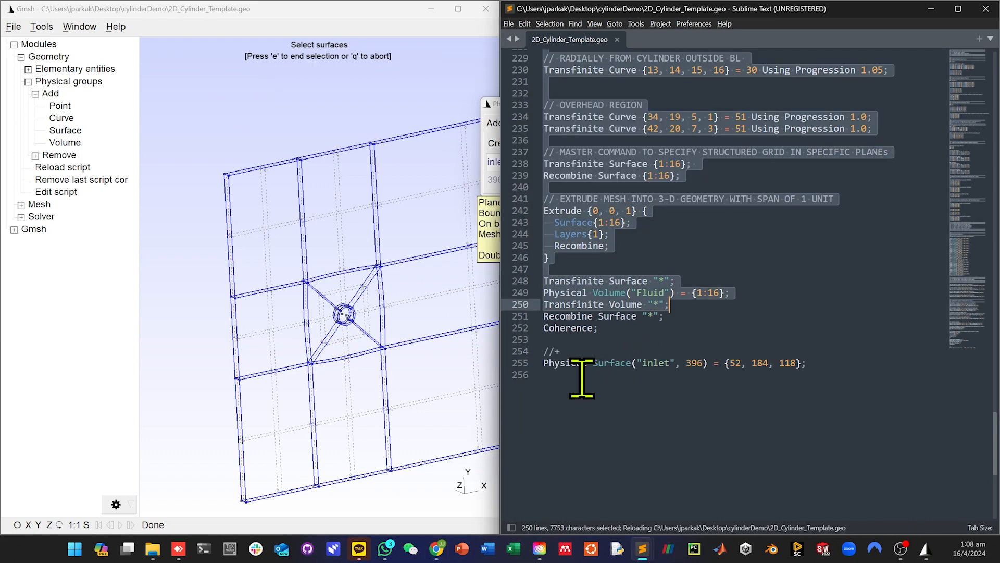
drag(545, 363, 813, 365)
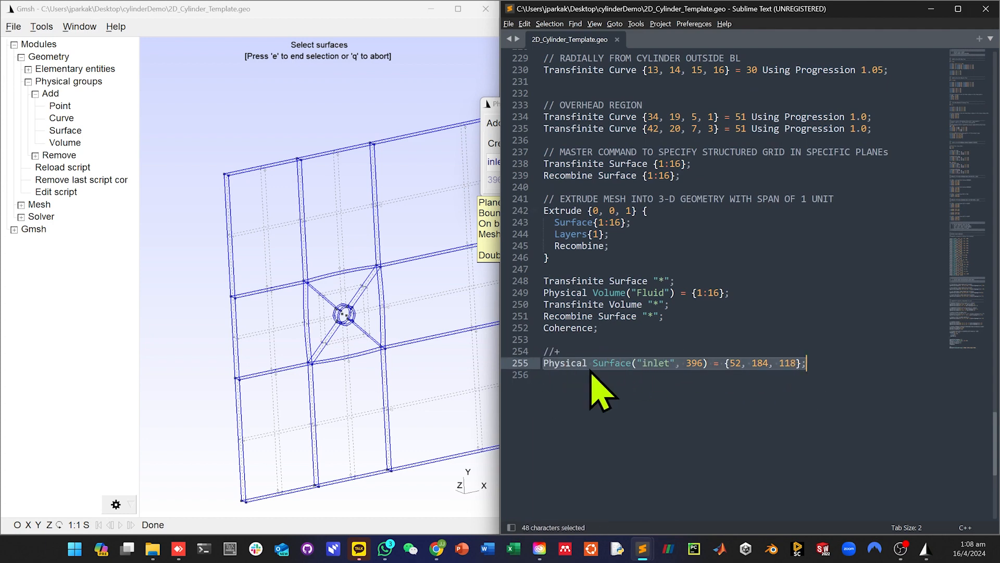
click(653, 361)
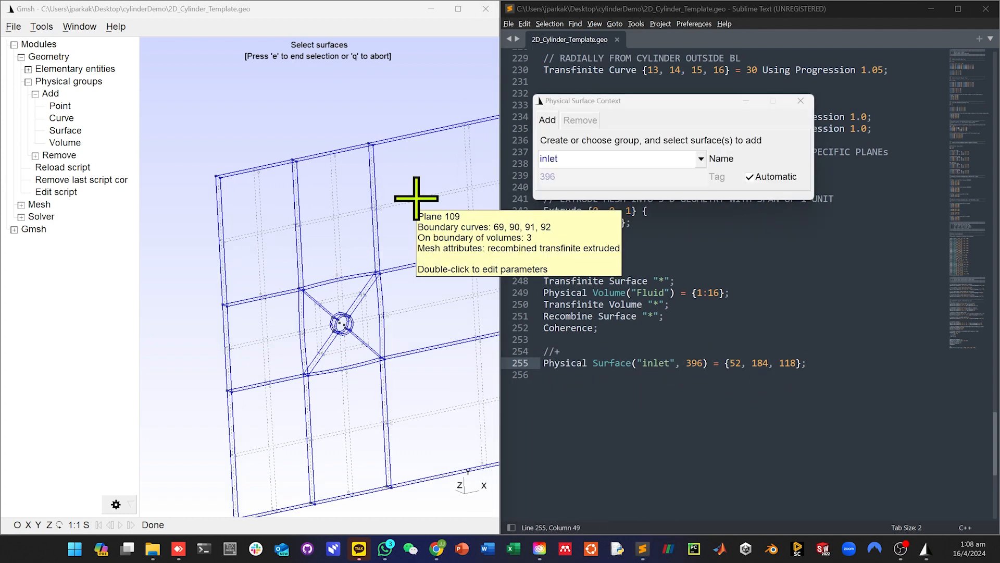
In Gmsh, add a physical surface group named outlet from the three faces on the domain's right side, and check the script in Sublime Text
scroll(408, 104, down, 5)
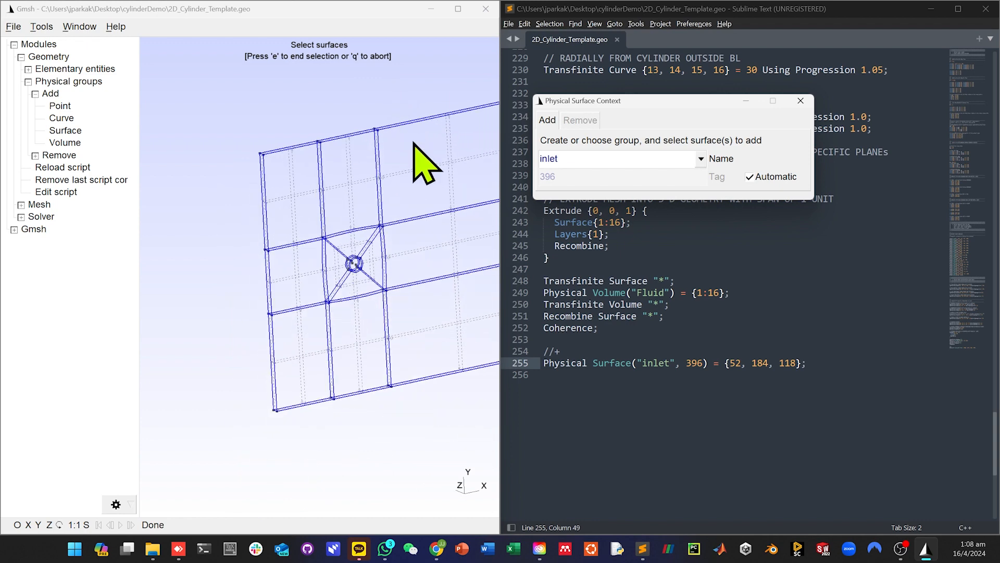
scroll(458, 155, up, 5)
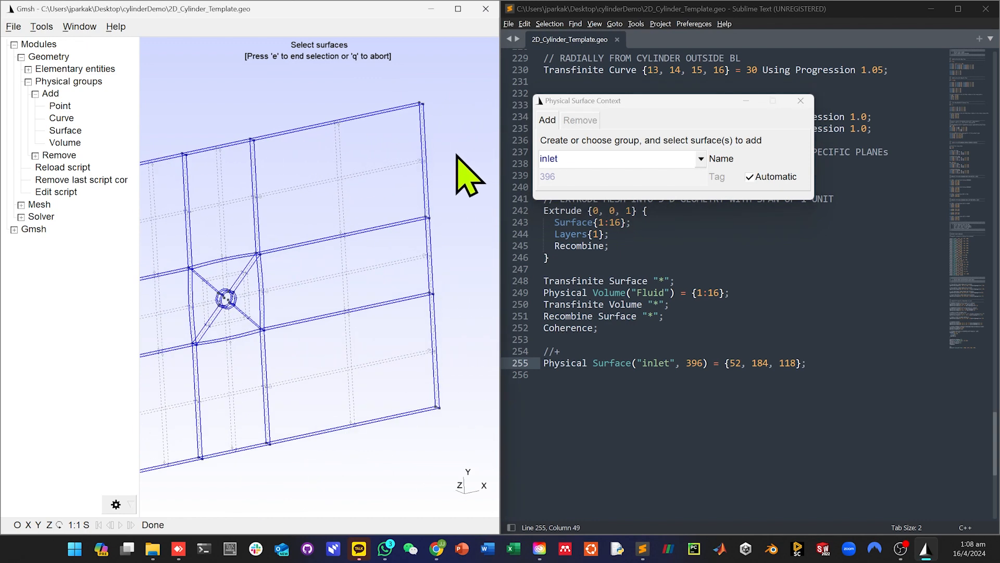
double_click(580, 155)
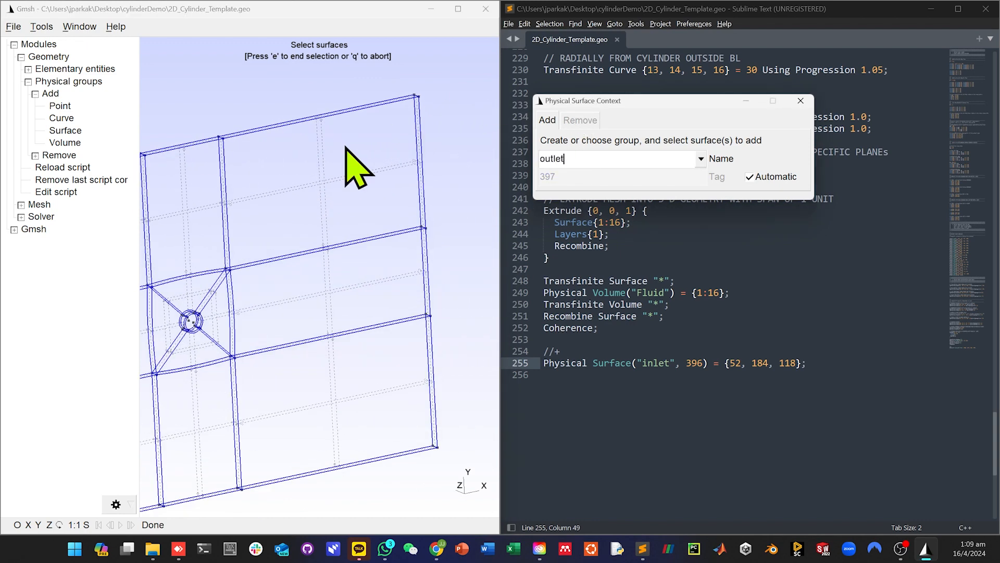
click(420, 126)
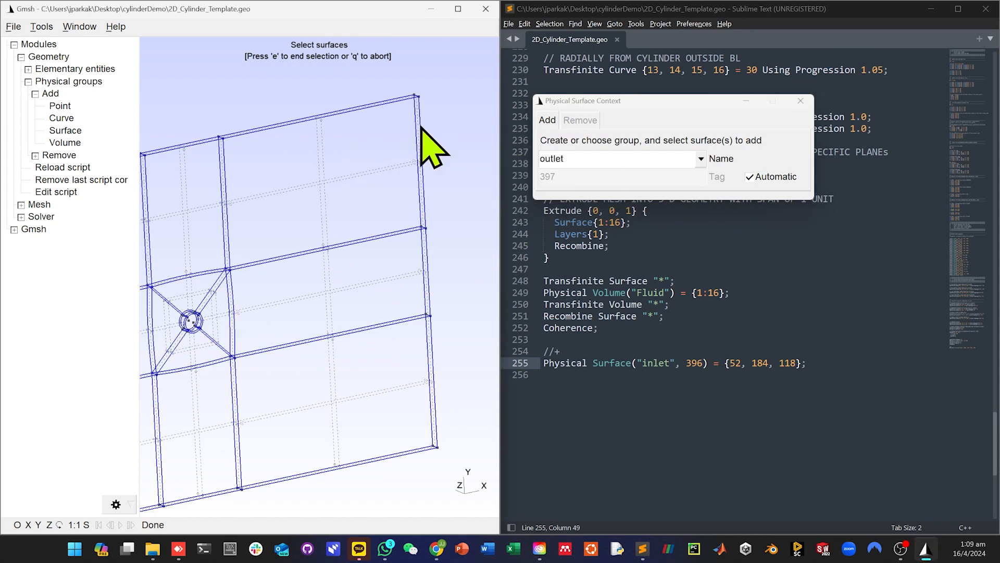
click(418, 127)
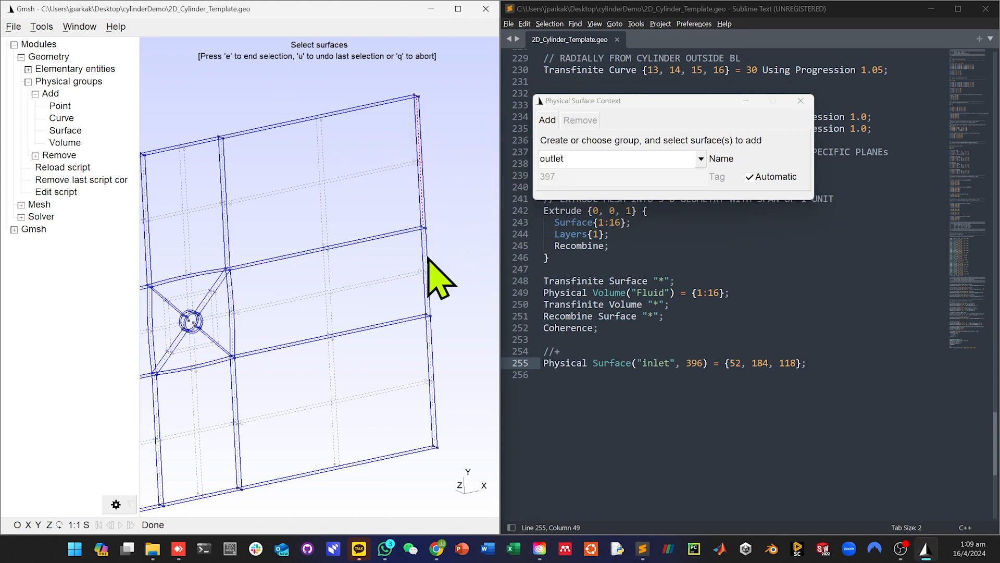
click(431, 350)
key(e)
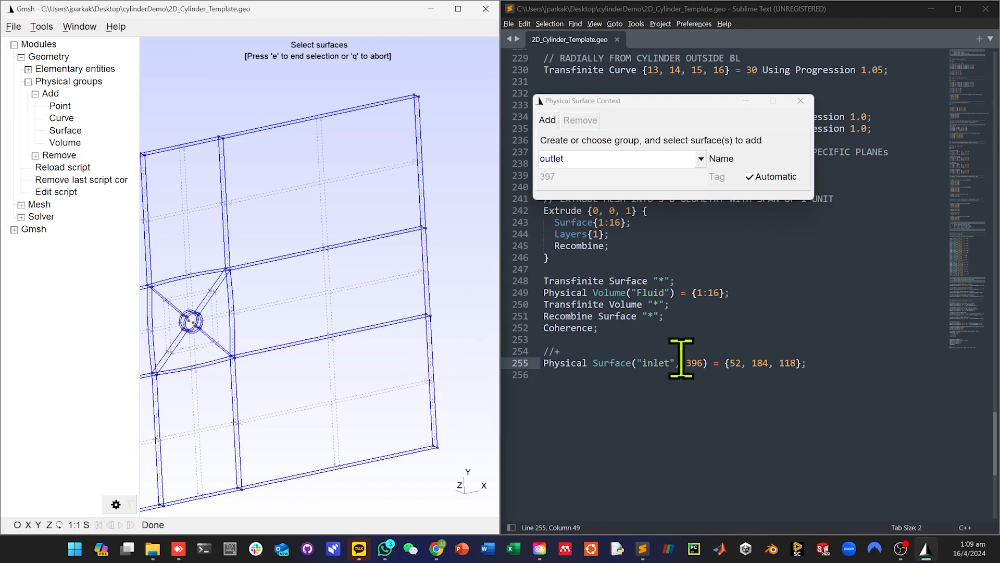
click(724, 401)
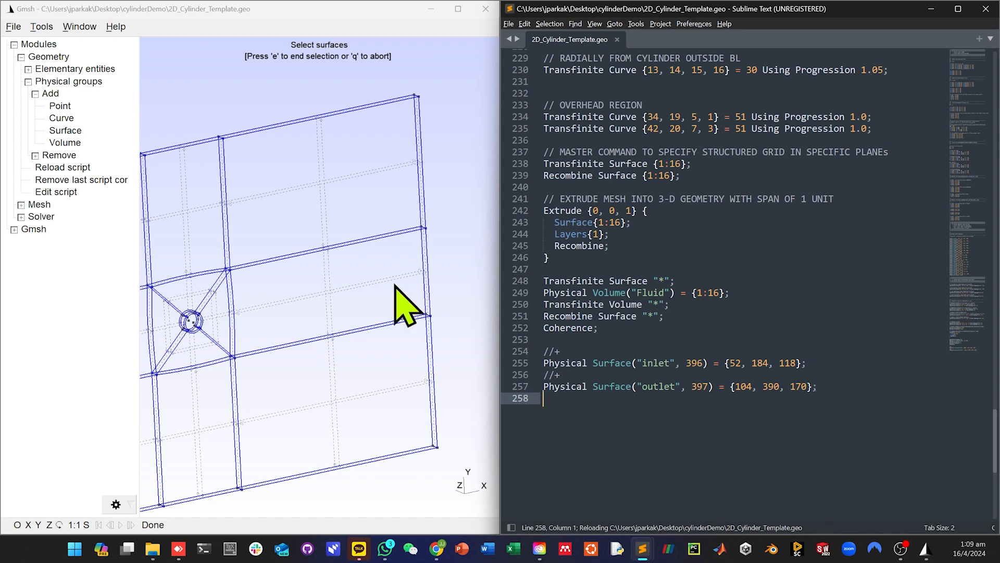
In Gmsh, name a new physical surface group topBot and select the faces along the domain's top boundary
click(448, 158)
scroll(329, 205, down, 3)
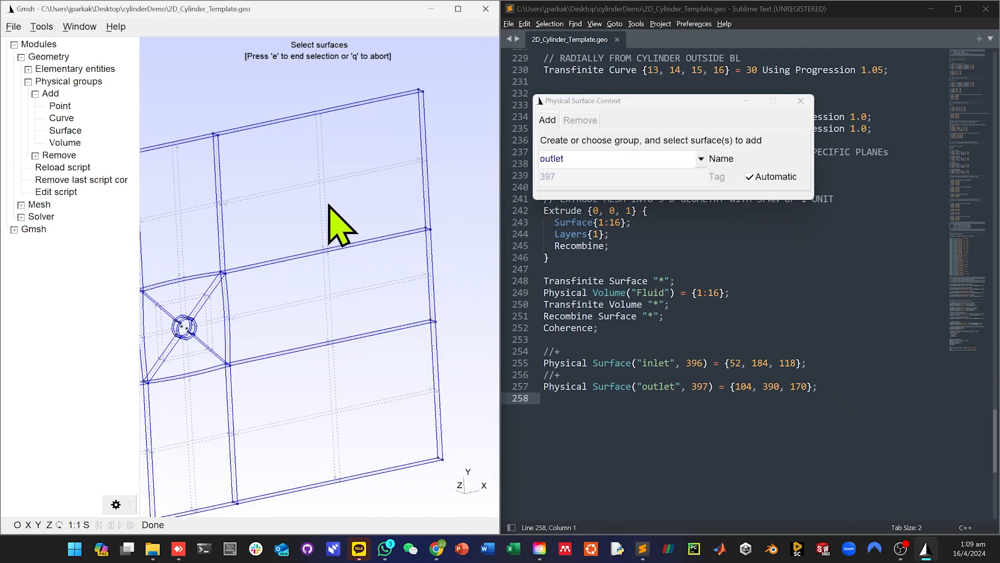
scroll(334, 199, up, 9)
click(629, 153)
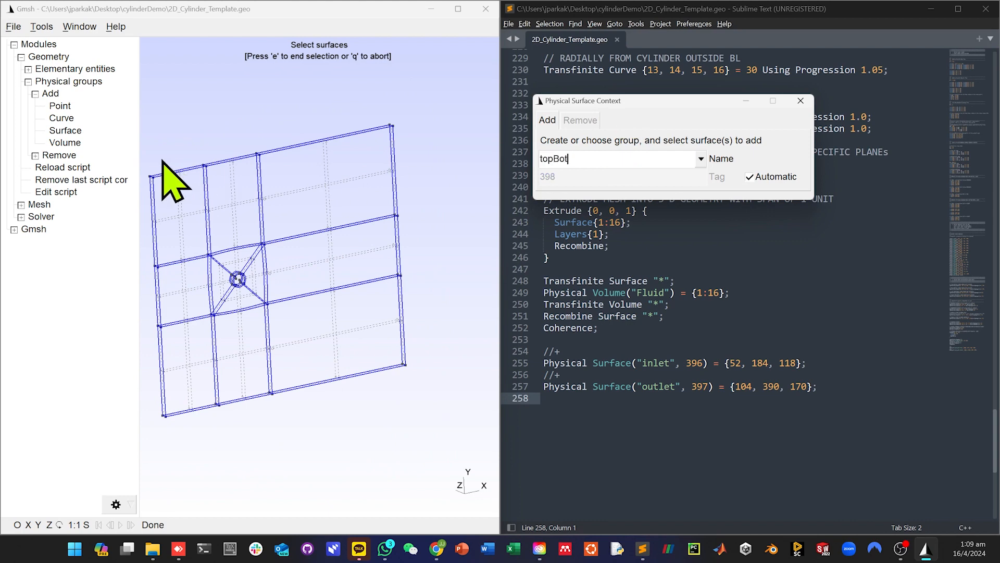
scroll(178, 190, up, 5)
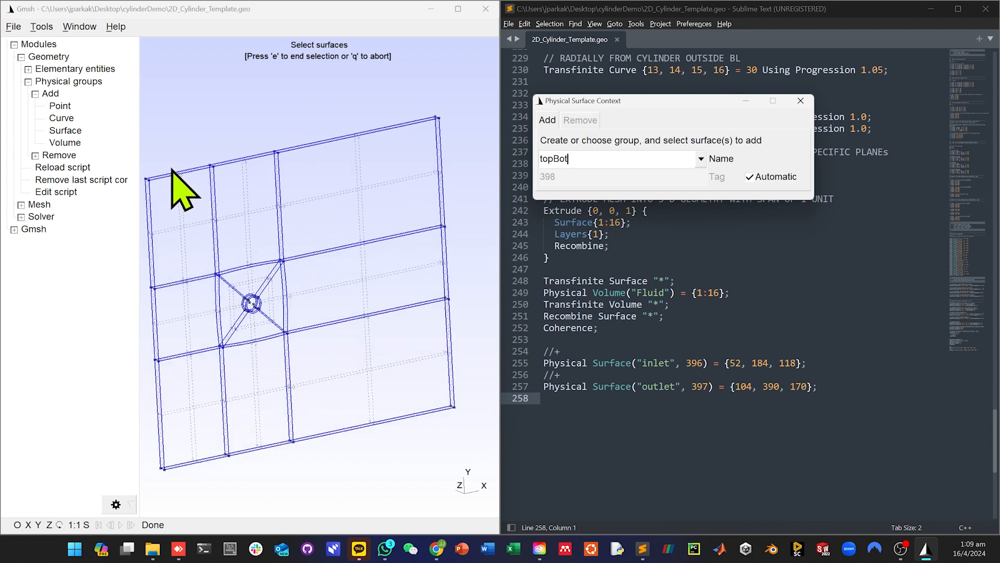
click(221, 174)
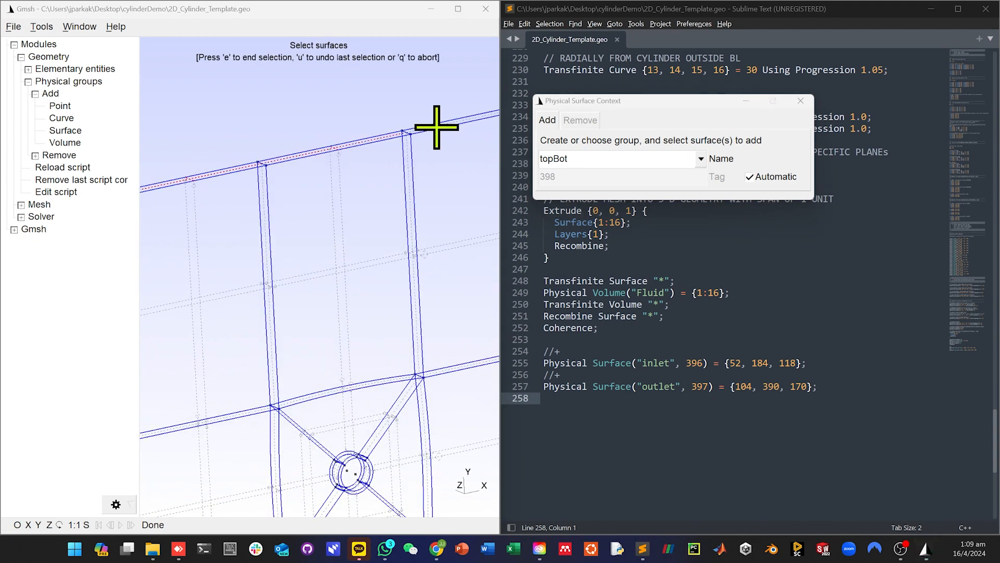
Add the three bottom boundary faces to the topBot selection, complete the group, and check its script line in Sublime Text
scroll(393, 288, down, 3)
right_drag(397, 291, 347, 95)
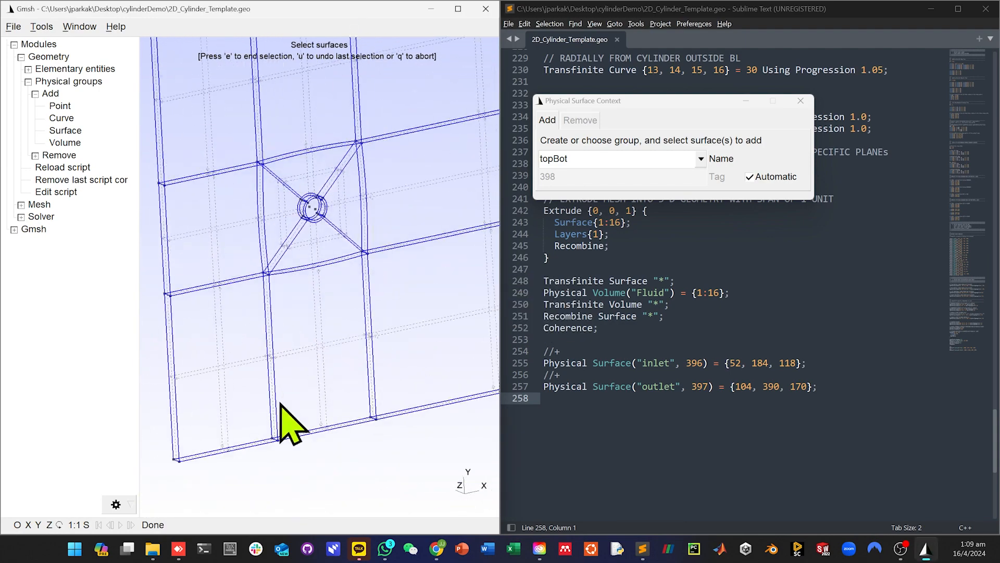
click(250, 441)
click(342, 425)
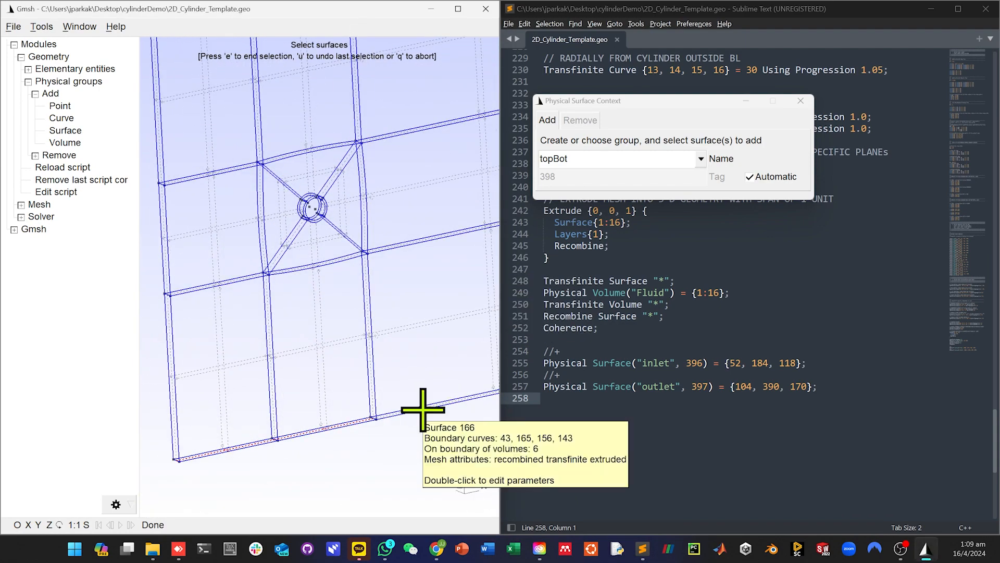
scroll(421, 339, down, 3)
right_drag(422, 326, 336, 341)
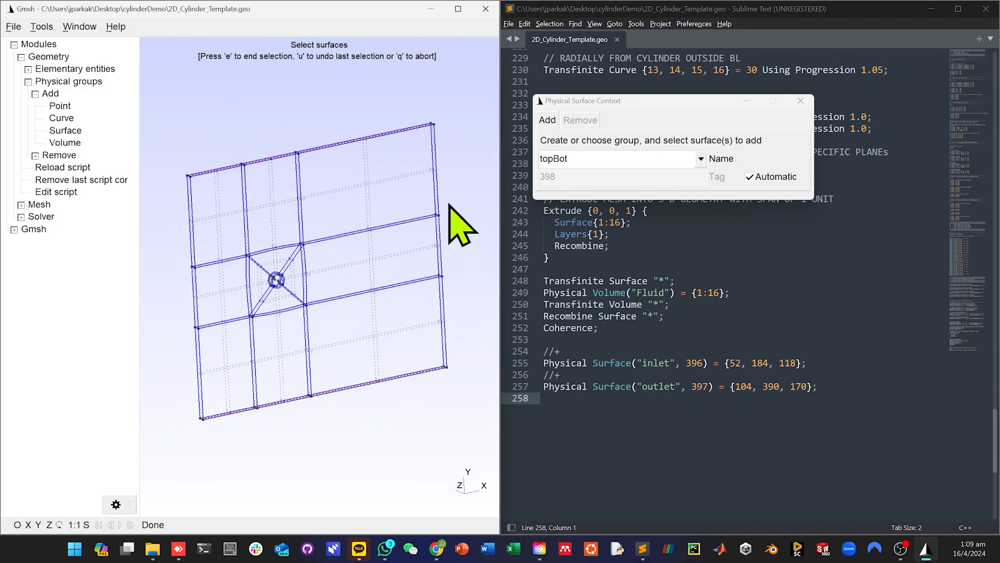
click(702, 449)
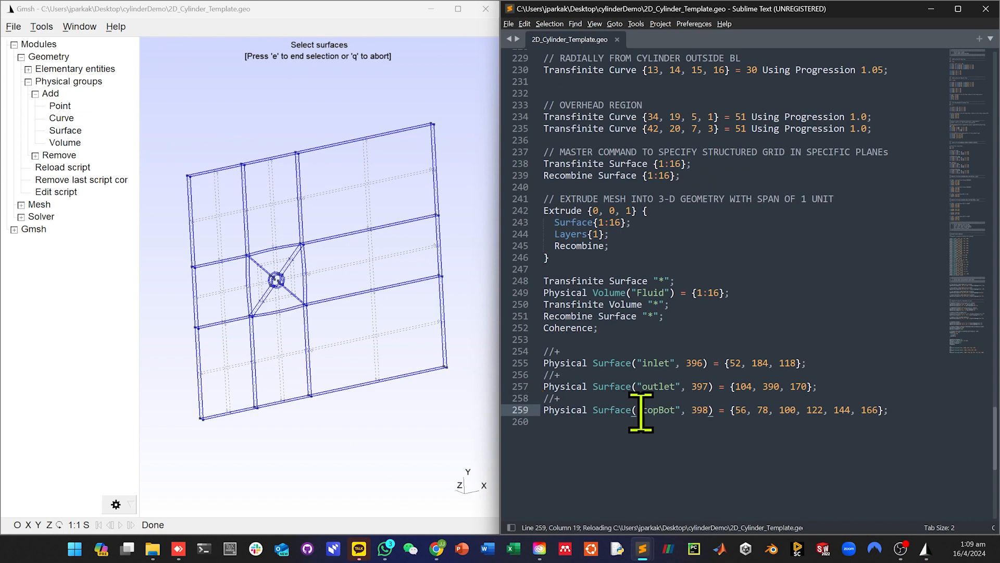
drag(641, 411, 678, 412)
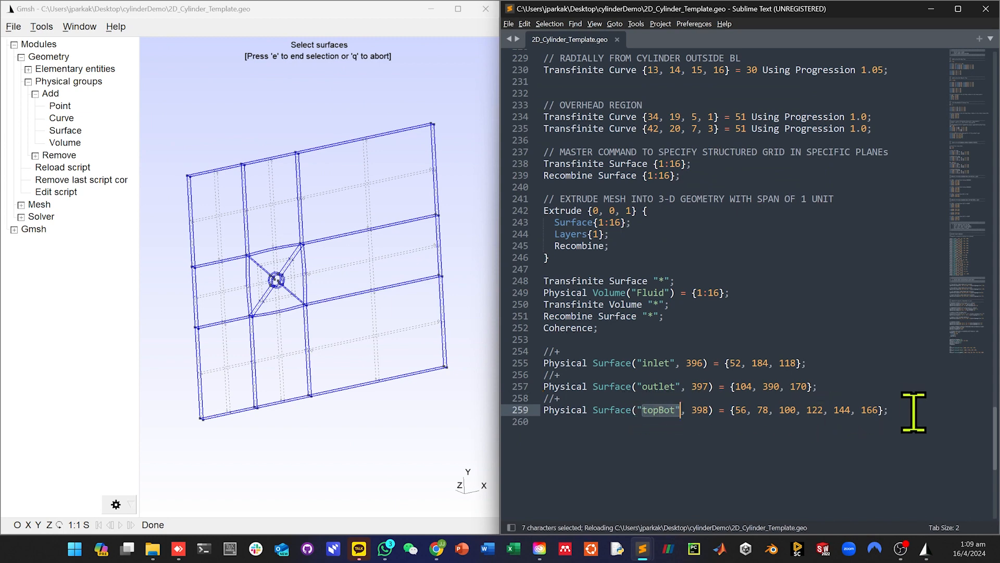
Add a physical surface group named wall from the four curved faces of the cylinder, and check its script line in Sublime Text
click(472, 269)
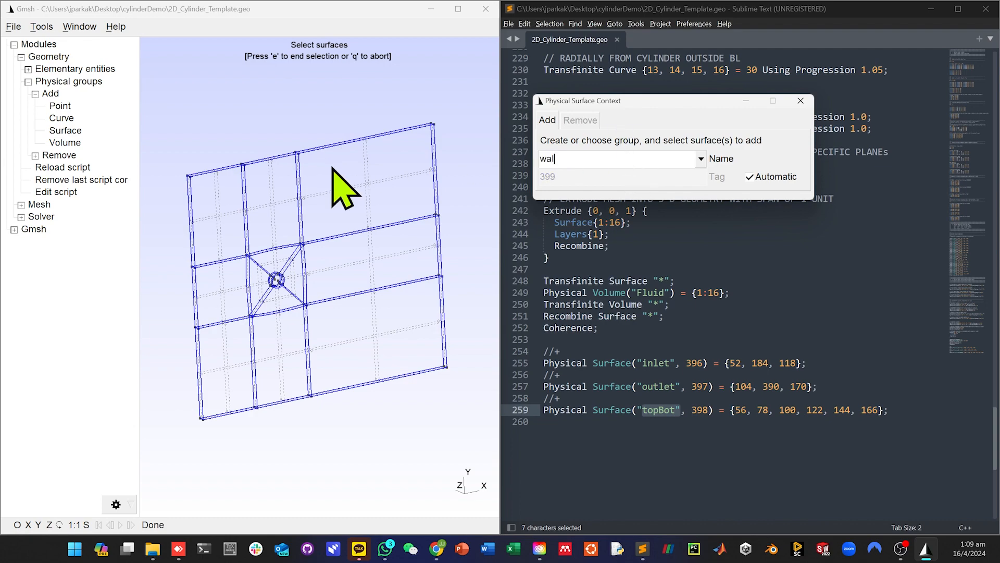
scroll(245, 308, up, 8)
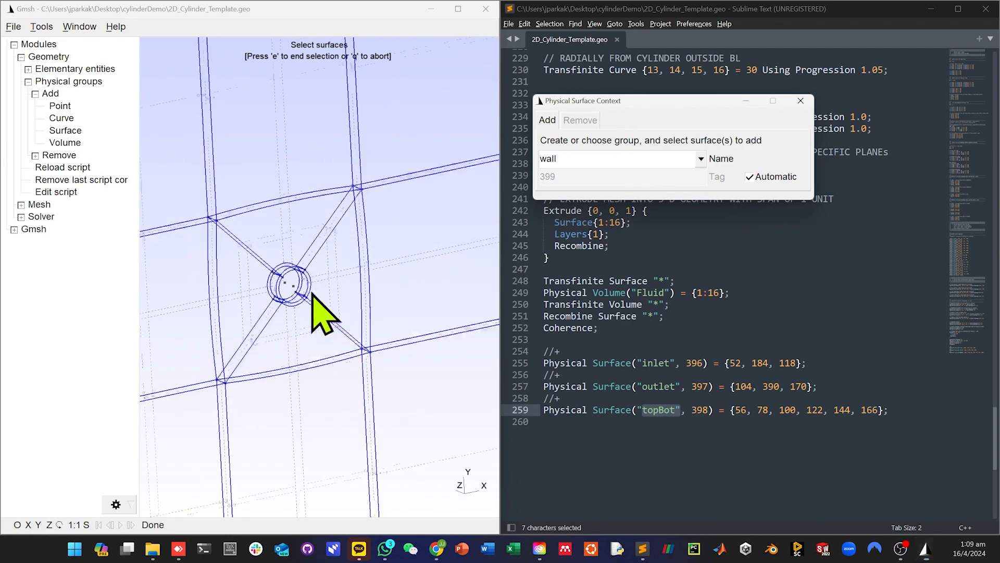
scroll(261, 305, up, 6)
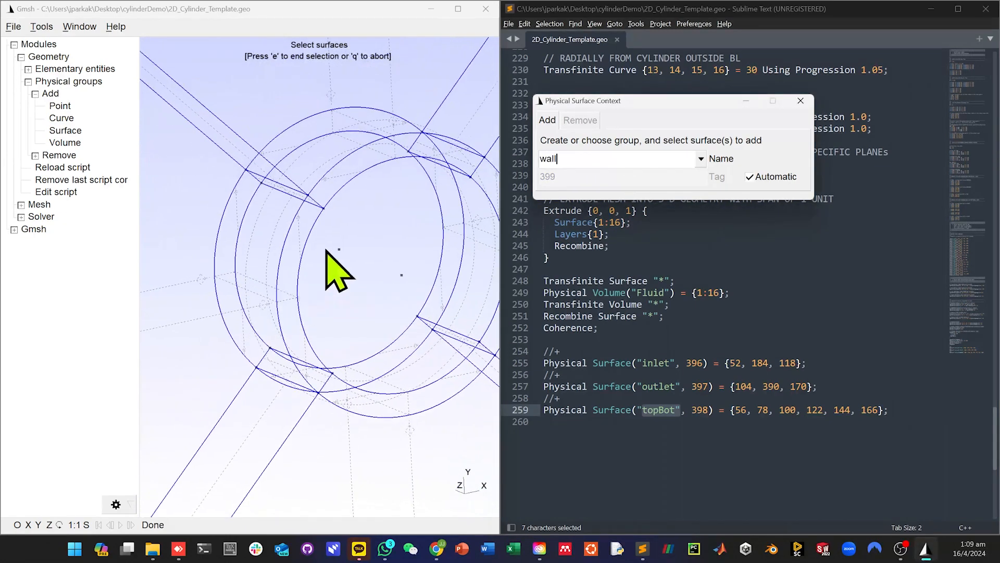
drag(327, 229, 374, 218)
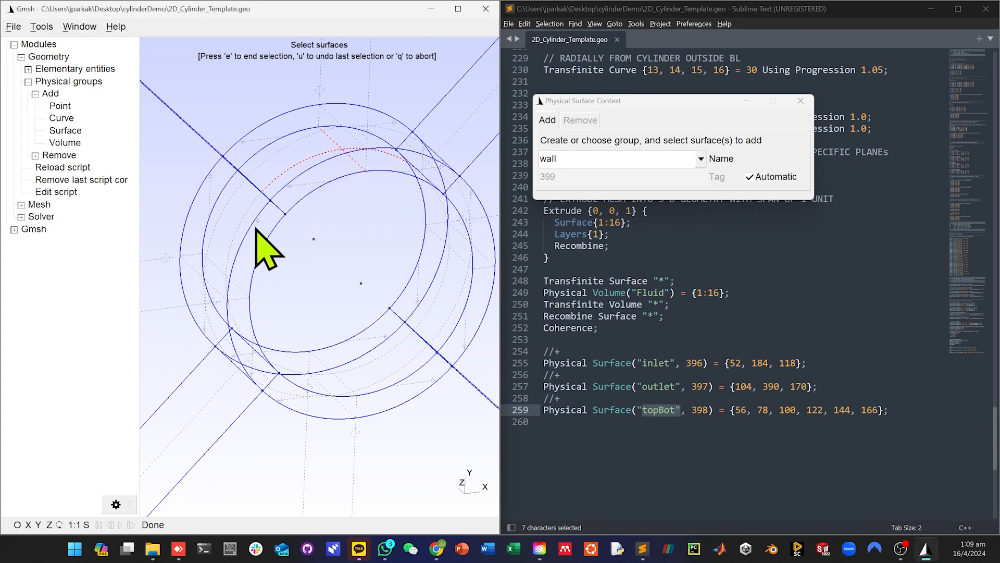
click(252, 207)
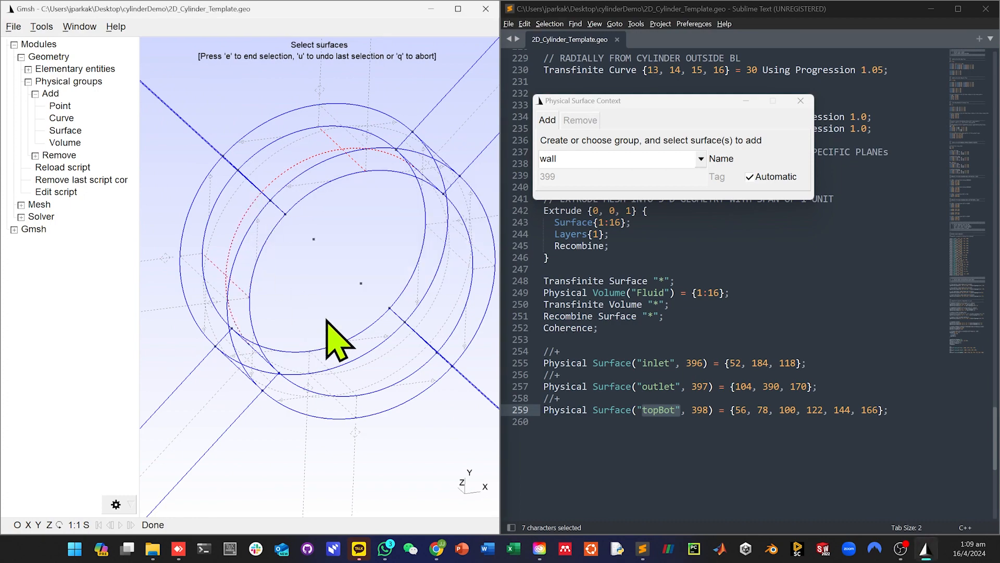
drag(326, 320, 369, 251)
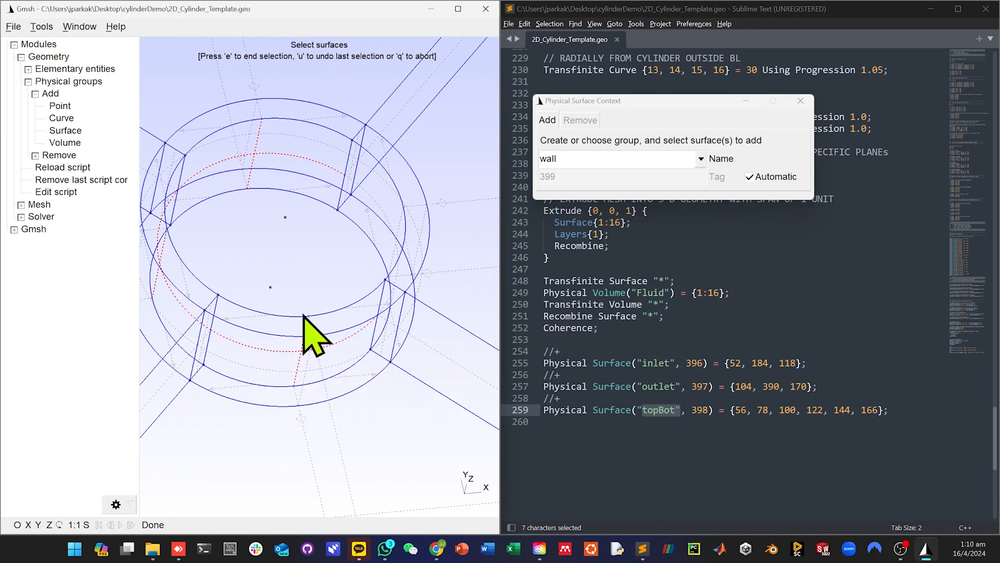
drag(304, 316, 248, 345)
drag(428, 263, 424, 242)
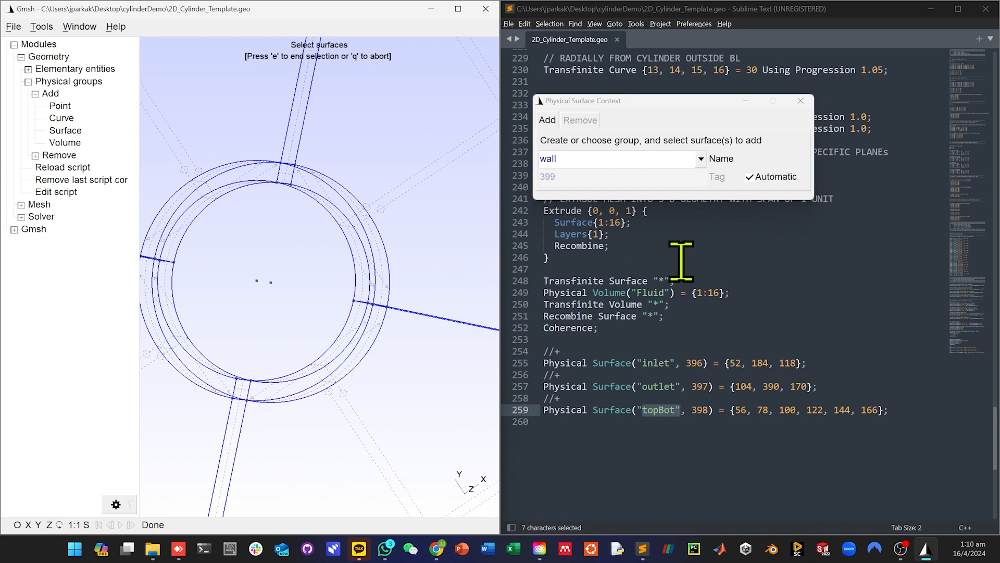
click(886, 441)
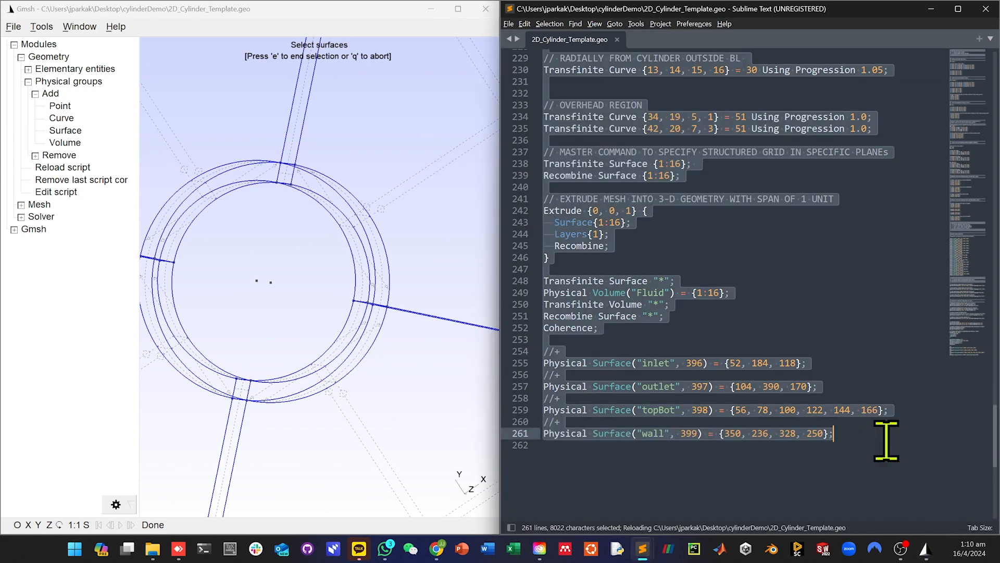
In Gmsh, name a new physical surface group sides and select the front and back faces of the three top-row blocks
click(457, 237)
scroll(456, 232, up, 5)
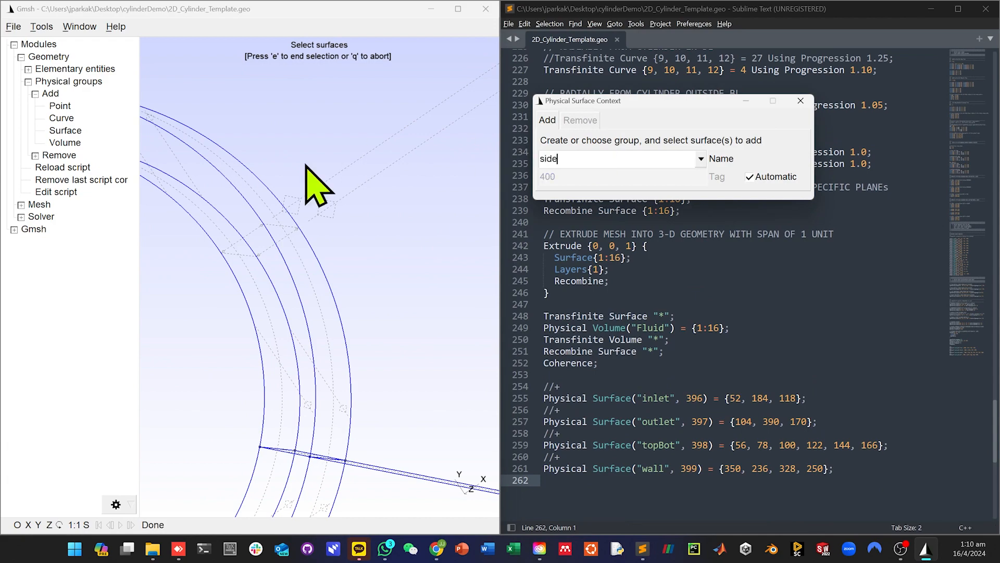
scroll(308, 230, up, 10)
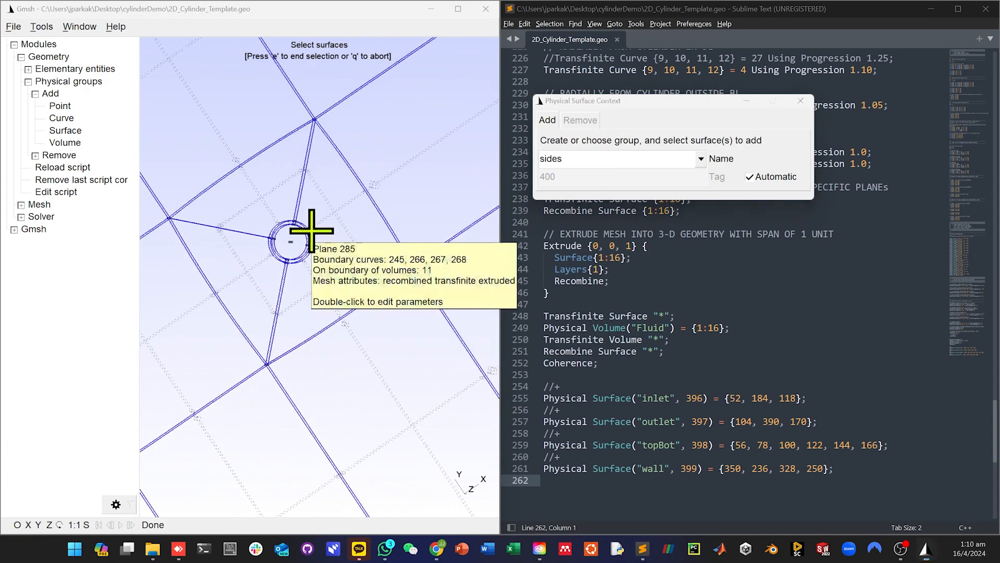
right_drag(363, 221, 370, 252)
drag(364, 251, 239, 252)
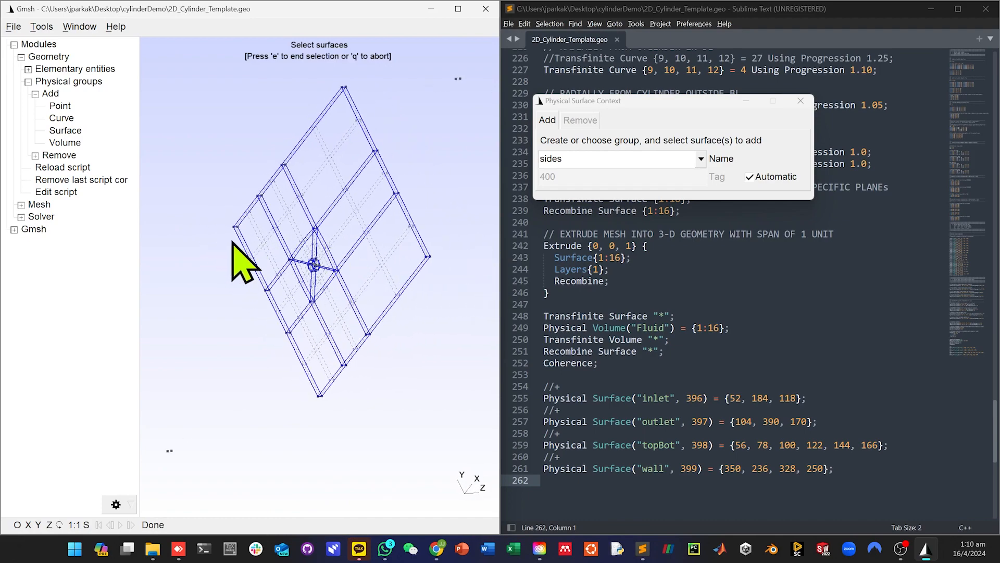
scroll(304, 234, up, 5)
scroll(304, 236, up, 2)
click(305, 239)
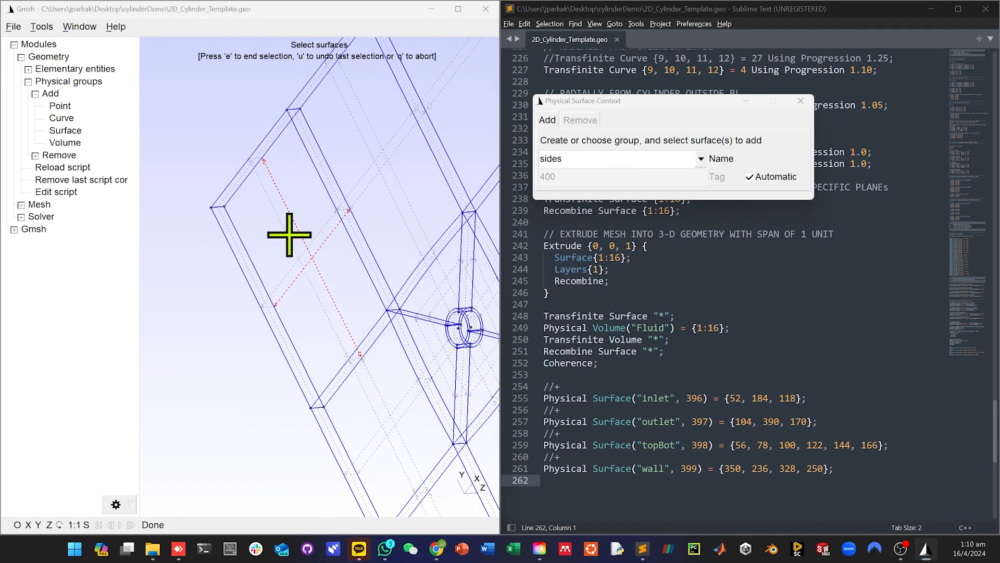
click(289, 234)
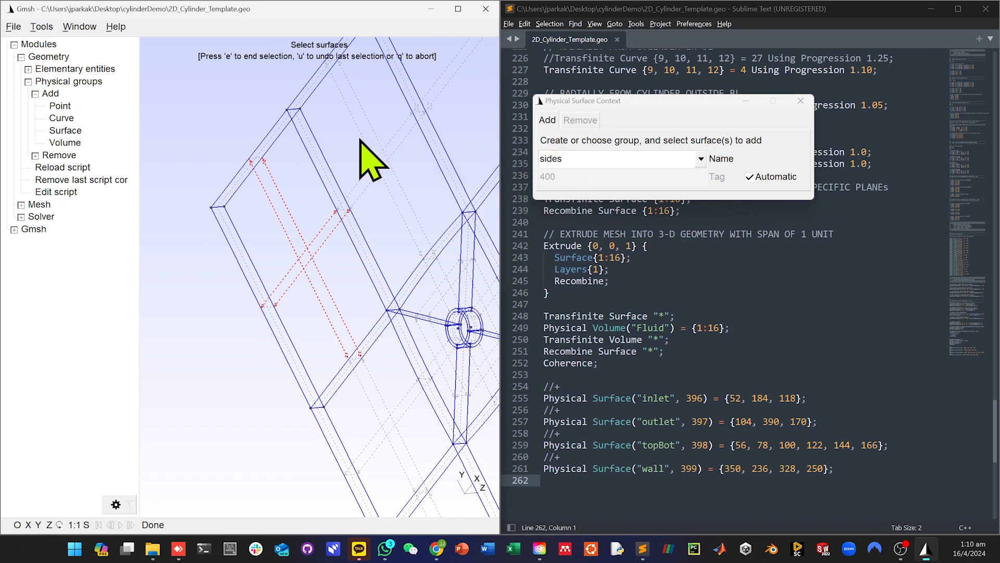
click(366, 128)
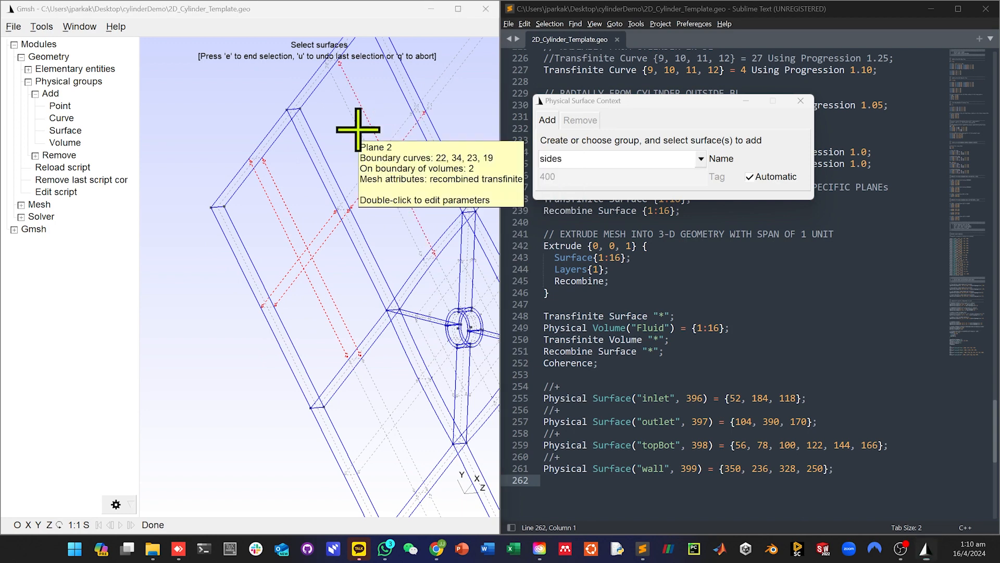
click(447, 93)
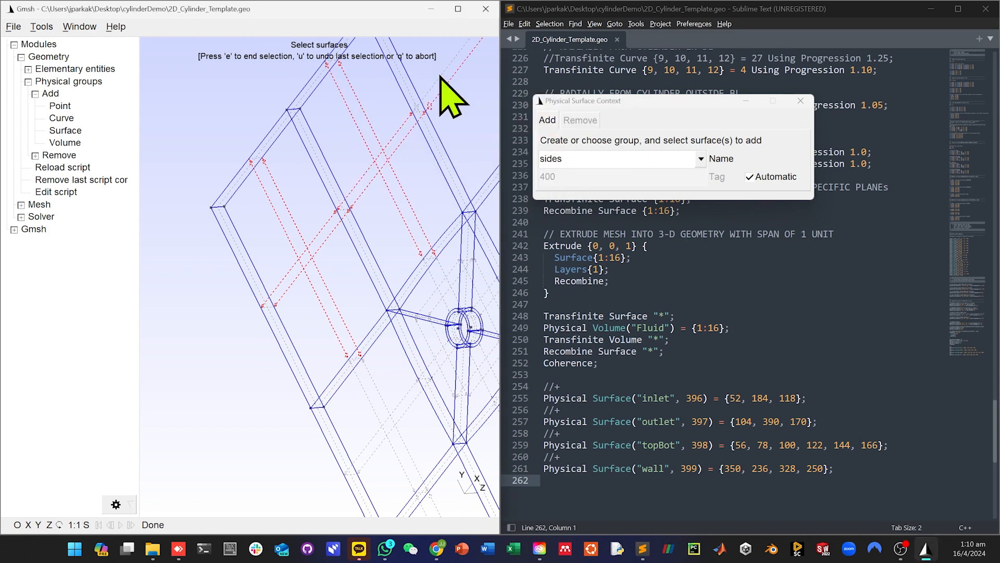
Add the front and back faces of the middle-left block and of the two blocks downstream of the cylinder to the sides selection
scroll(414, 180, down, 5)
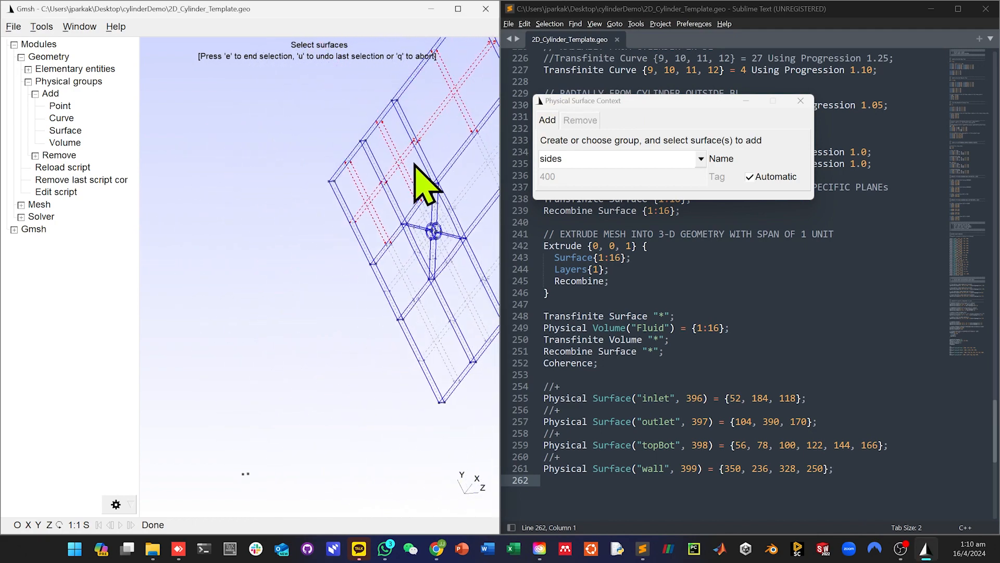
scroll(389, 233, up, 5)
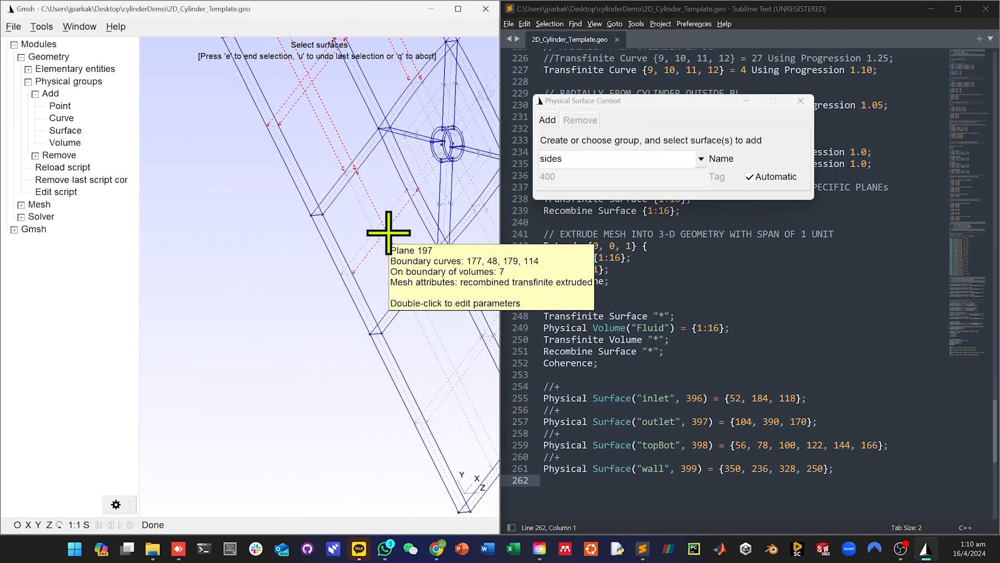
click(389, 233)
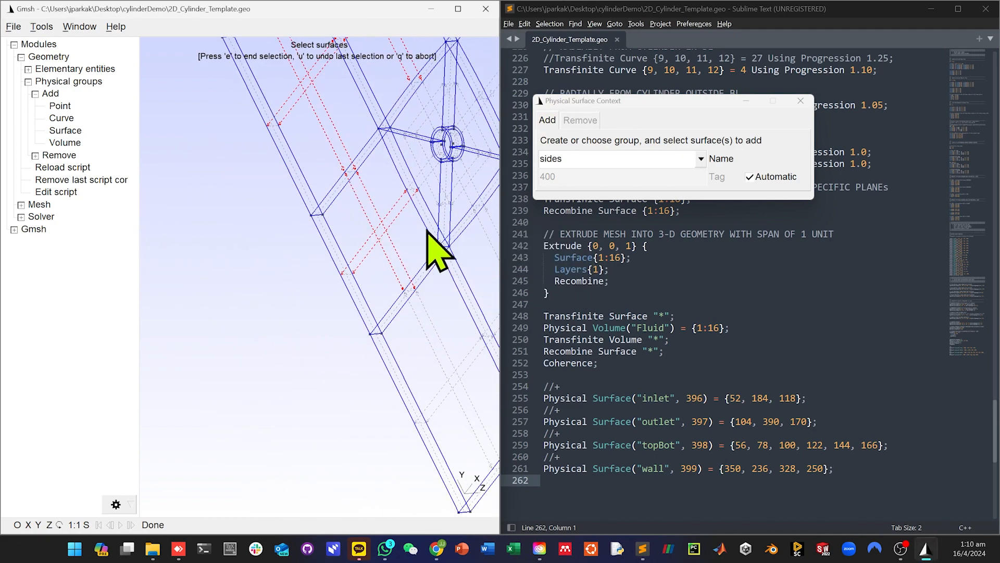
right_drag(428, 244, 285, 417)
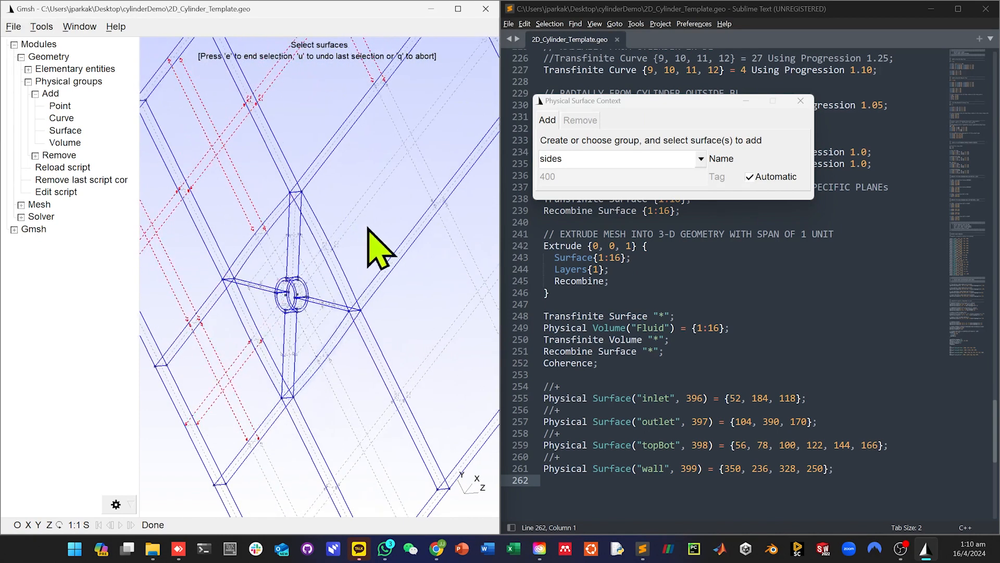
click(364, 196)
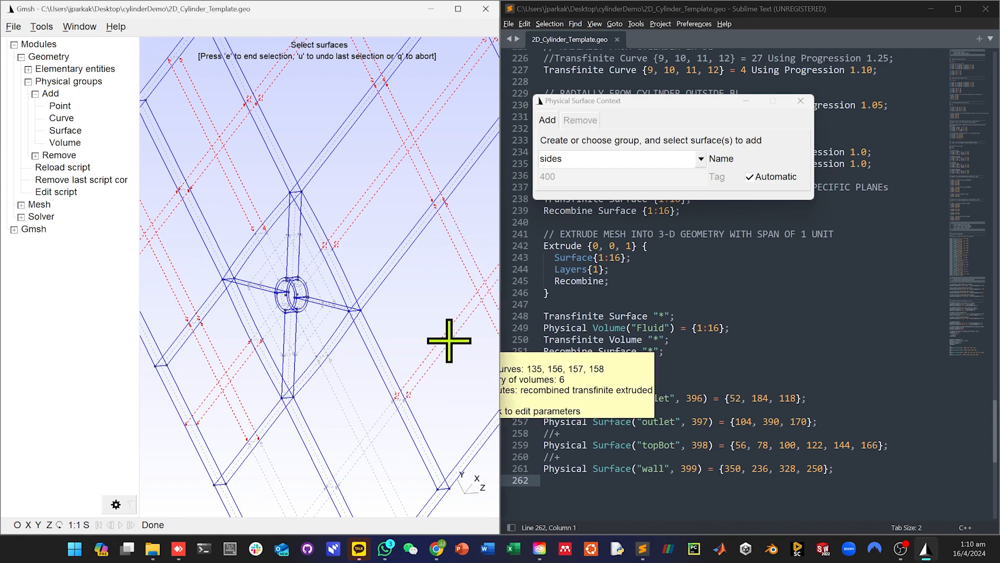
Add the side faces of the bottom-left and bottom-middle blocks and the faces surrounding the cylinder to the sides selection
scroll(407, 315, up, 2)
scroll(406, 316, down, 10)
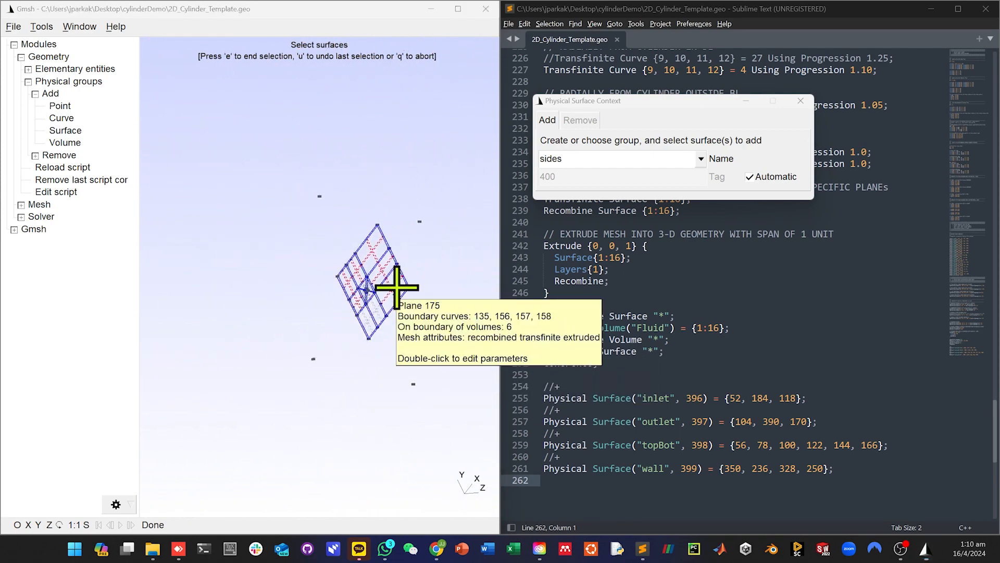
drag(396, 299, 261, 378)
scroll(261, 378, up, 9)
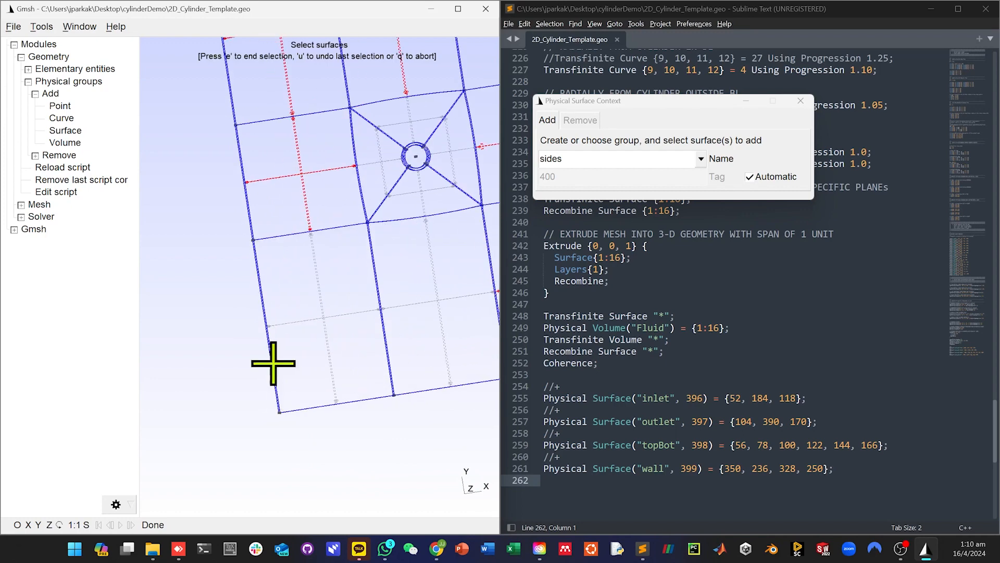
click(321, 285)
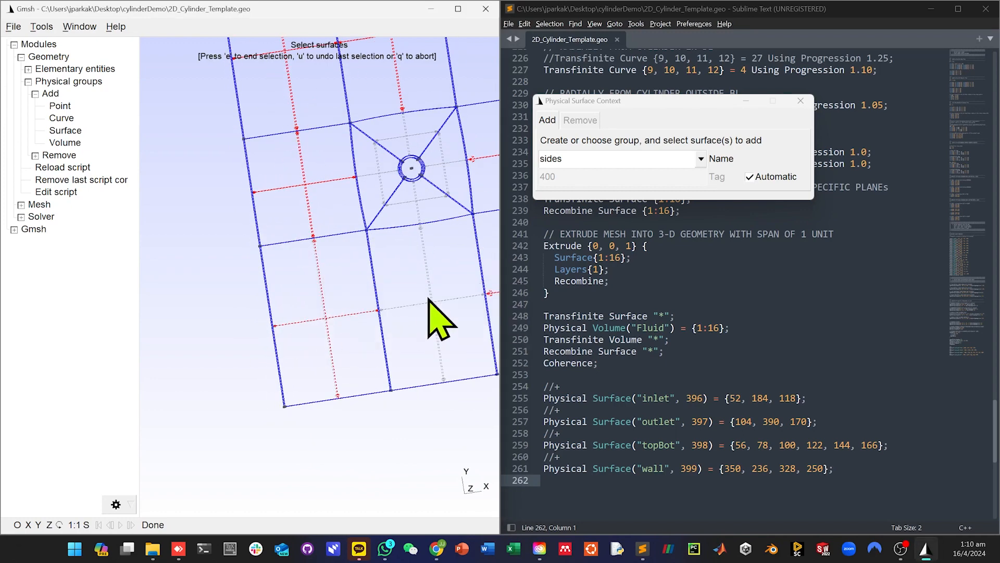
click(428, 268)
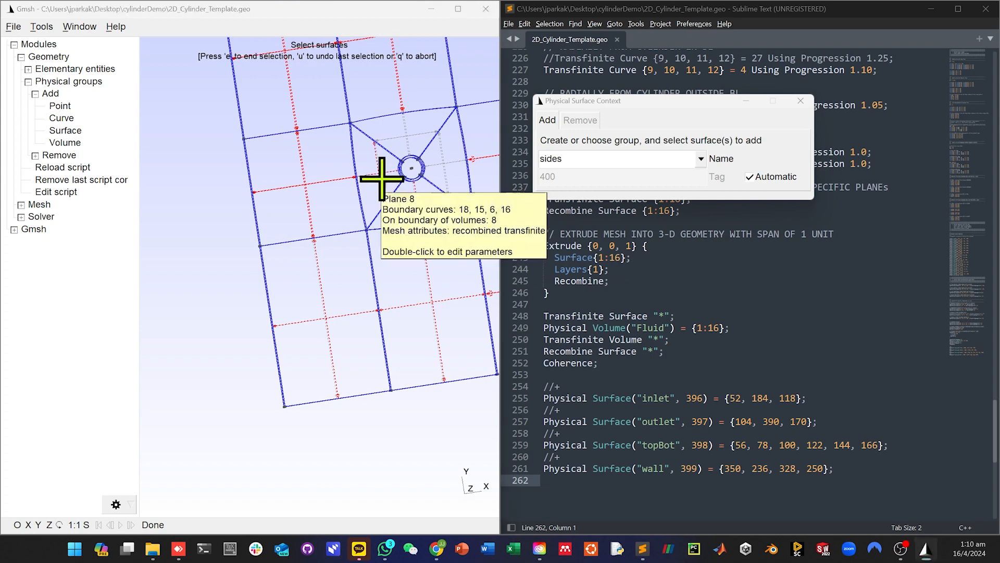
click(380, 196)
click(399, 138)
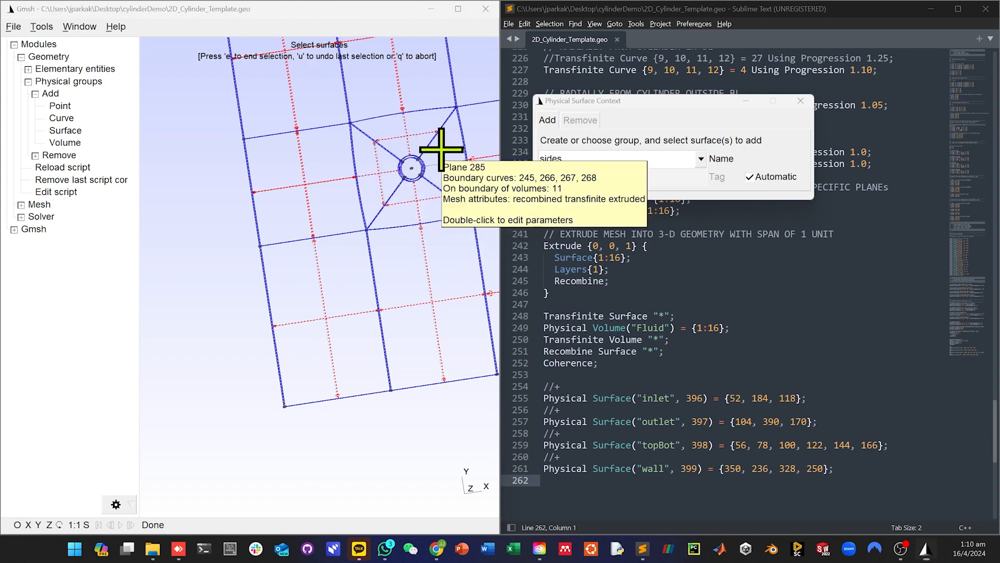
click(439, 149)
Add the remaining opposite faces around the cylinder and in the bottom-left and bottom-middle blocks to the sides selection
scroll(446, 178, up, 5)
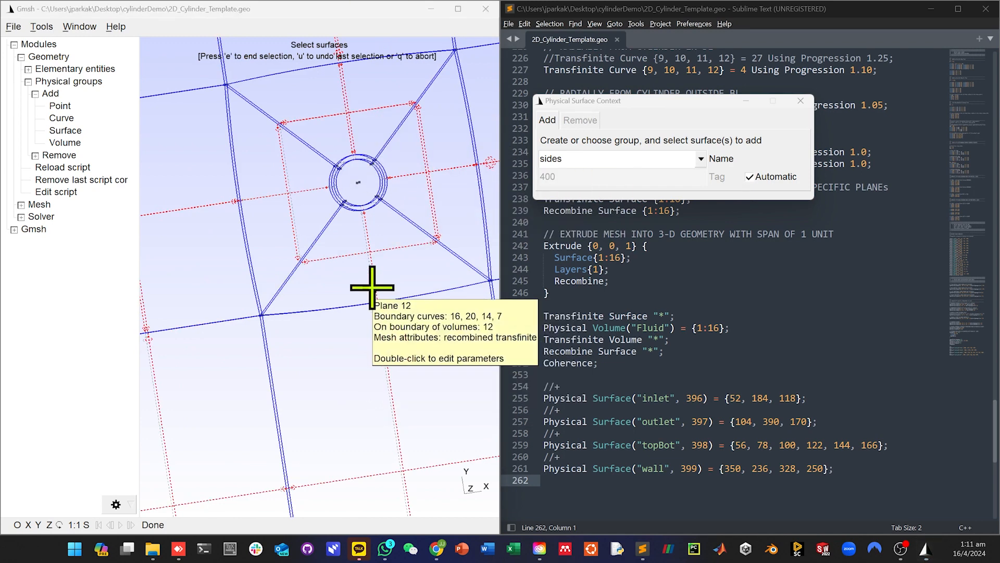
scroll(331, 331, up, 1)
click(297, 229)
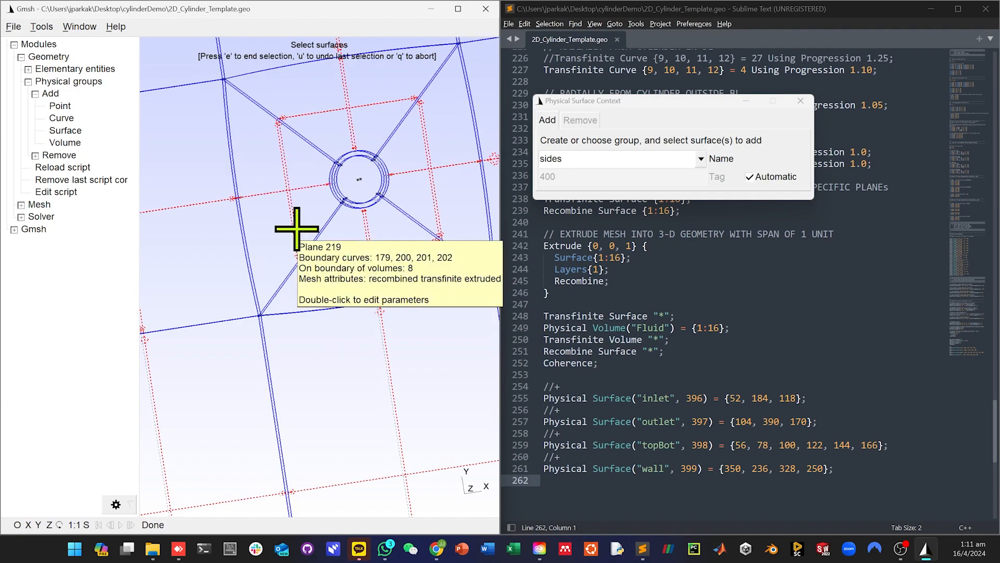
scroll(386, 396, up, 2)
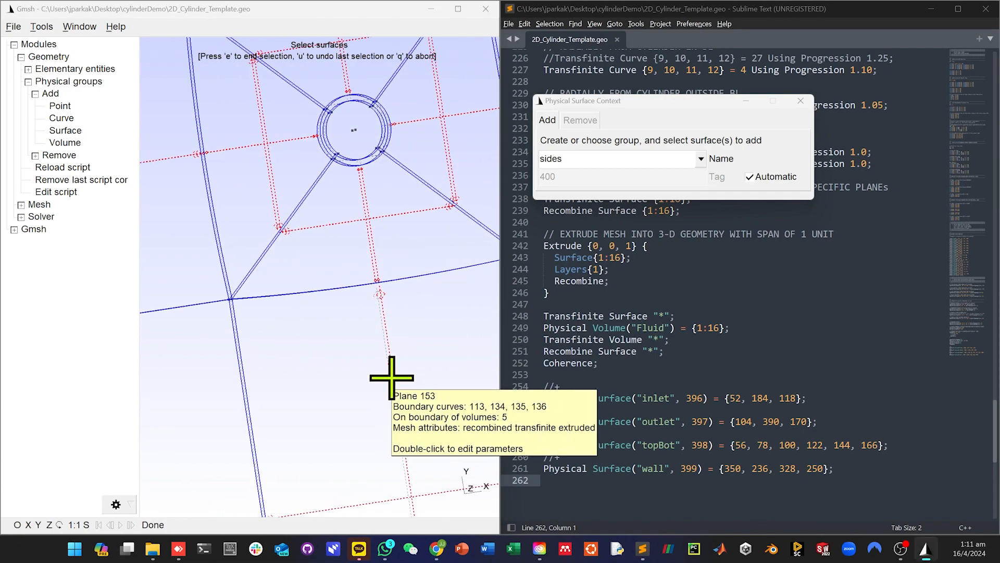
scroll(385, 384, up, 5)
scroll(333, 378, down, 7)
right_drag(205, 368, 321, 268)
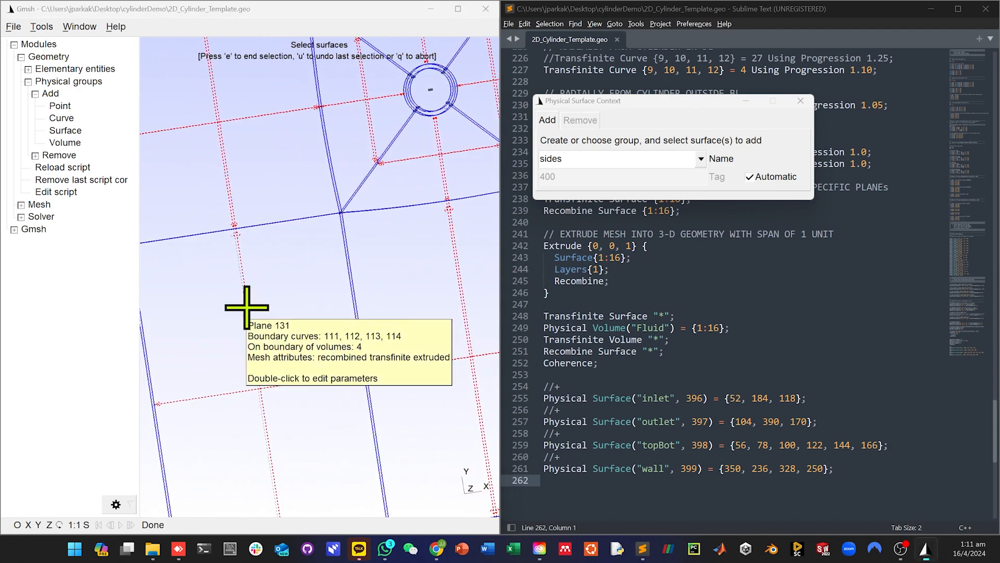
scroll(313, 339, down, 3)
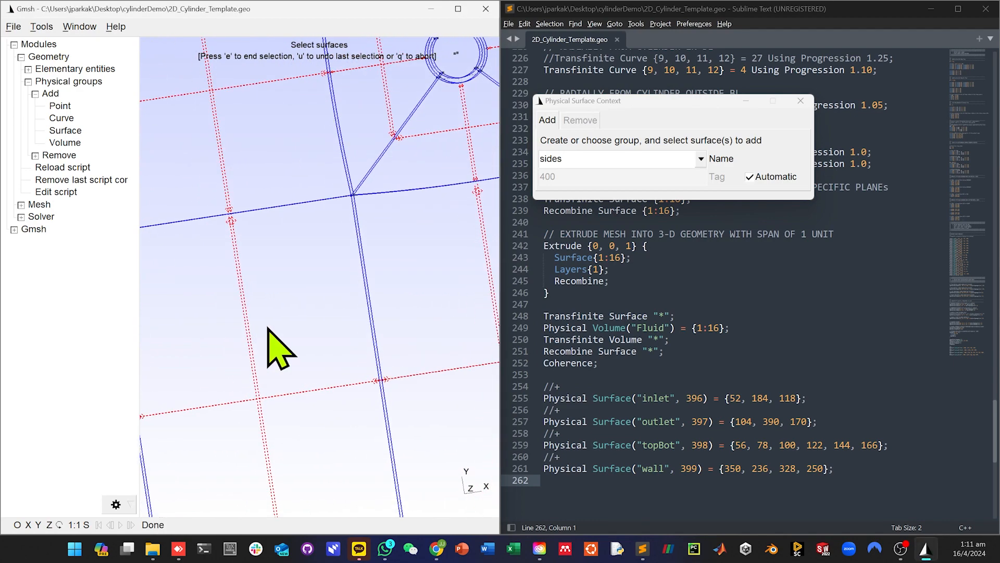
Complete the sides physical surface group and check its script line in Sublime Text
right_drag(384, 311, 174, 339)
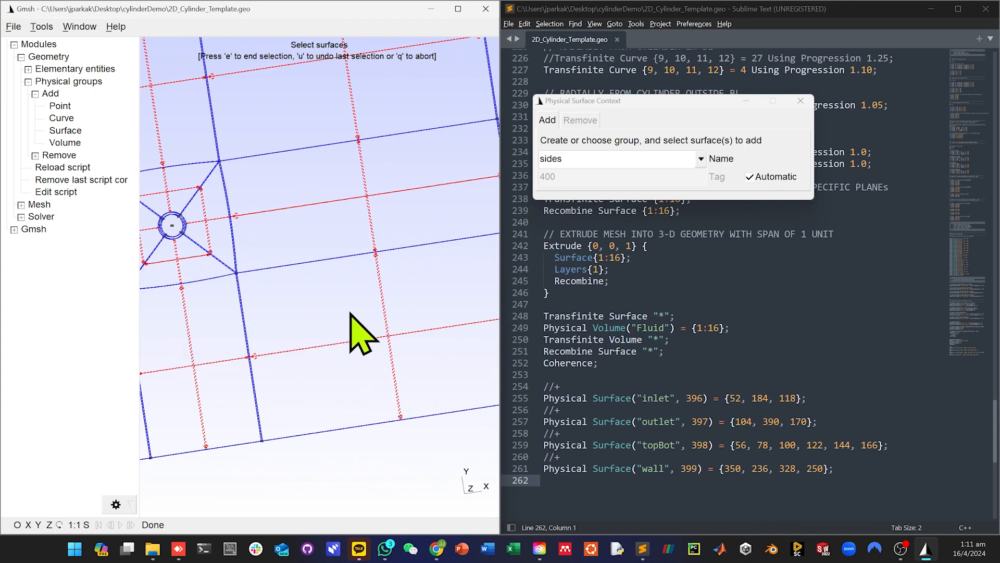
scroll(365, 332, down, 3)
key(e)
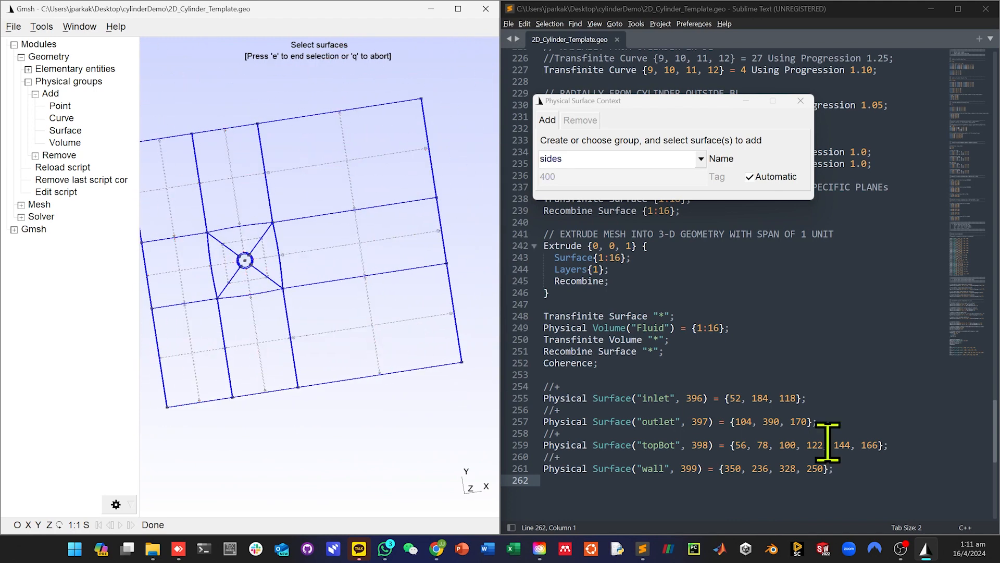
click(878, 456)
In Gmsh, close the physical surface settings and open the Visibility window to inspect the list of physical groups
click(217, 70)
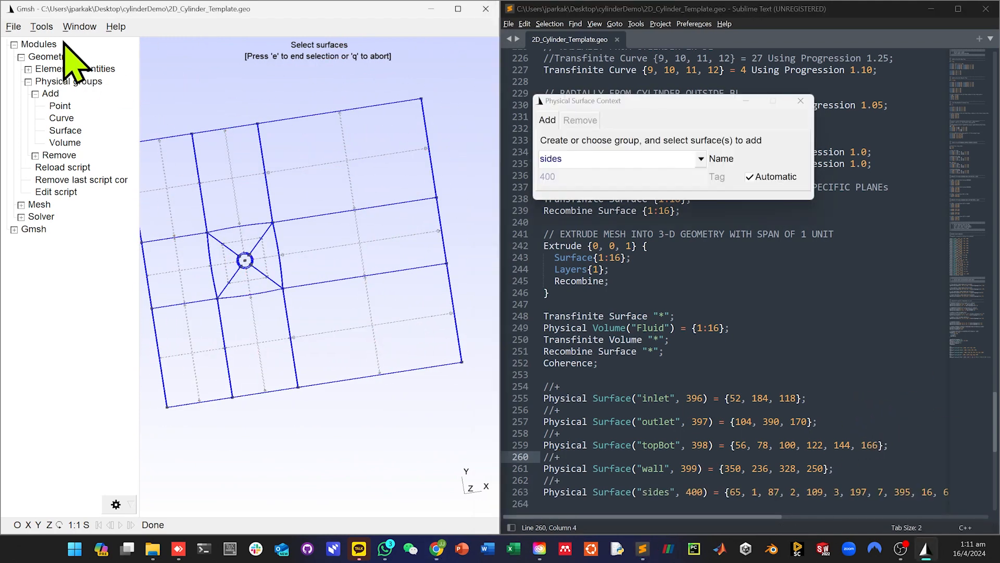
click(801, 100)
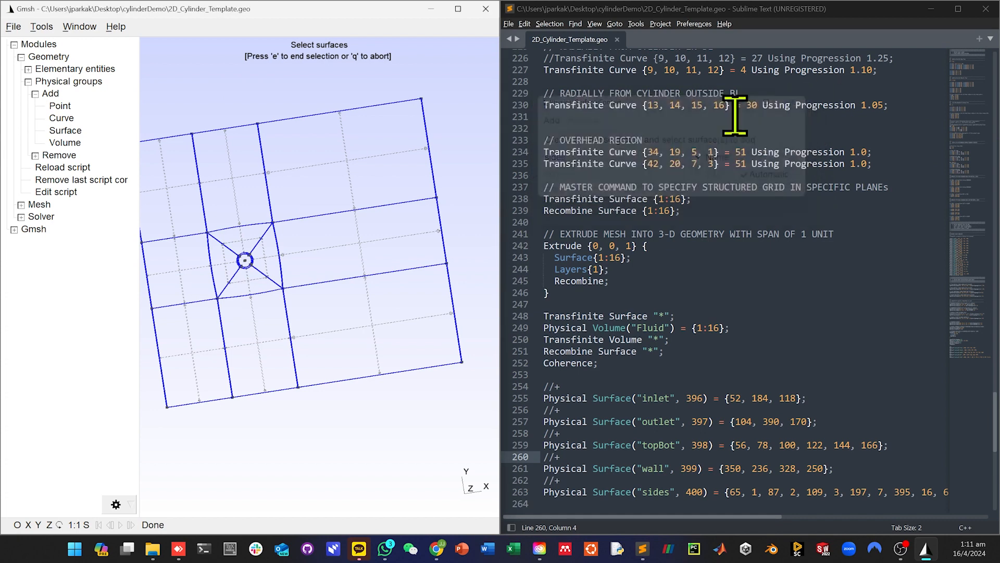
click(44, 29)
click(48, 69)
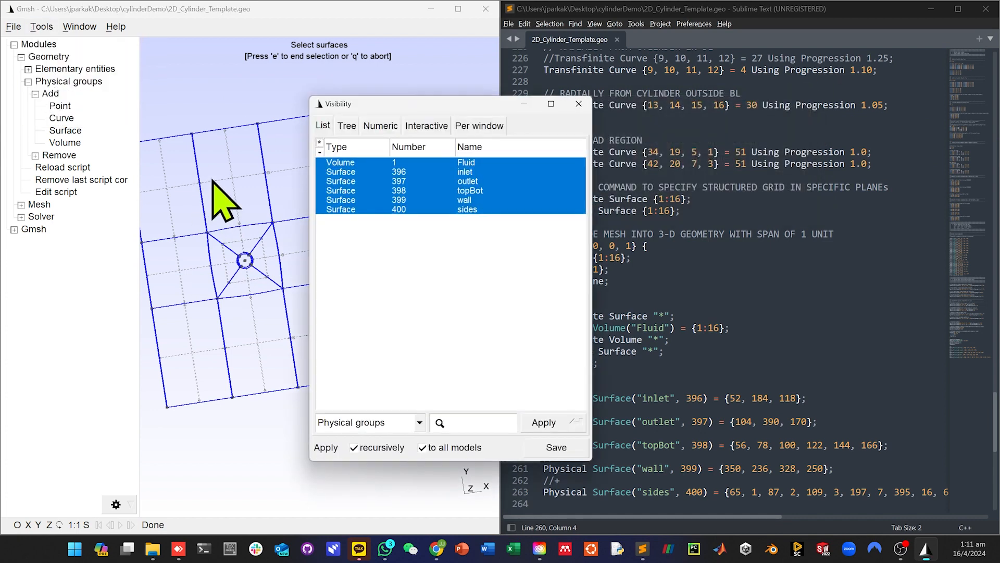
Go through the Fluid volume and the inlet, outlet, topBot and sides surface entries in the physical groups list
click(435, 243)
click(349, 162)
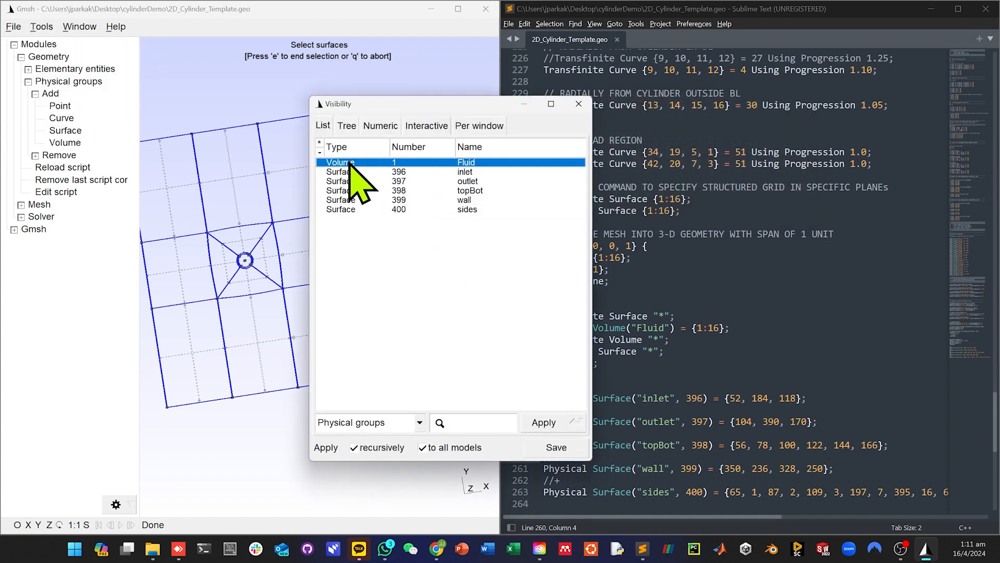
click(357, 173)
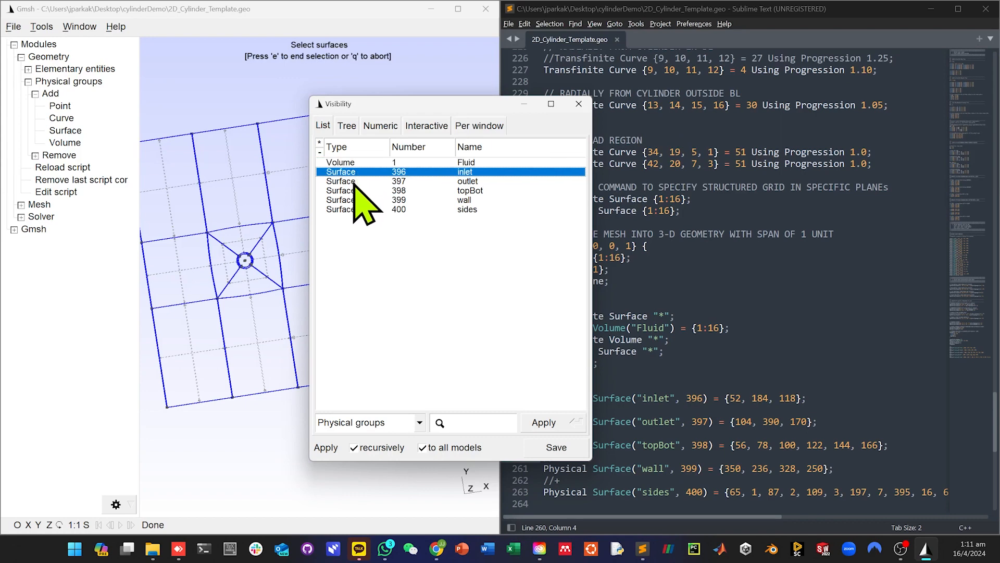
click(353, 182)
click(352, 191)
click(350, 208)
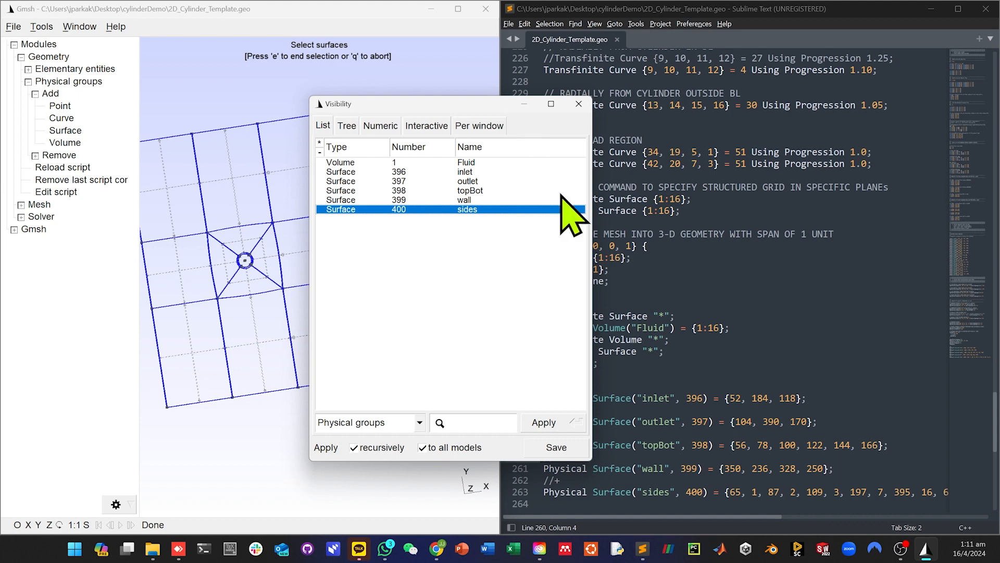
Reopen the Visibility window, display only the inlet surface group, and move the window clear of the model
click(578, 104)
key(ctrl+shift+v)
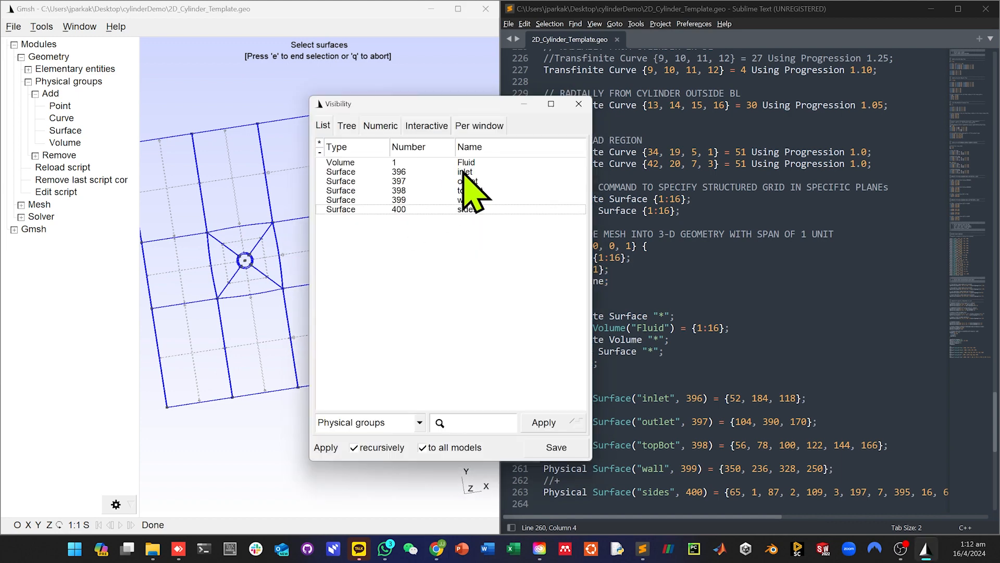
click(458, 173)
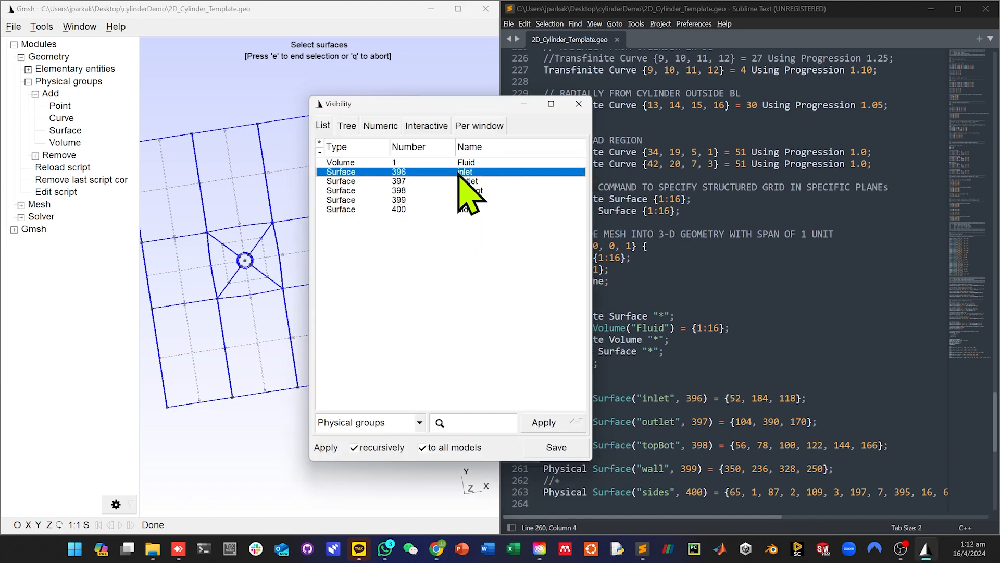
click(544, 424)
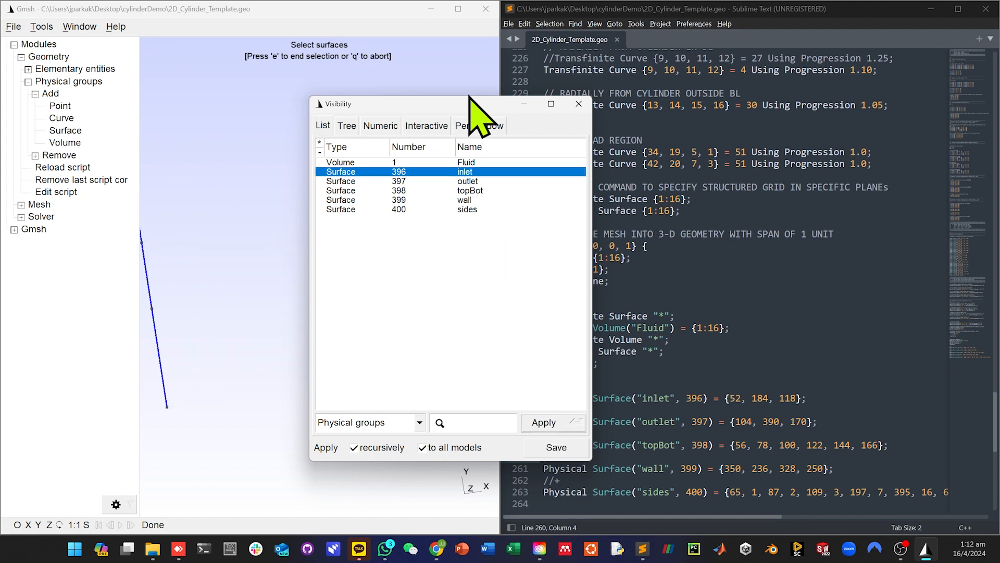
drag(372, 103, 533, 98)
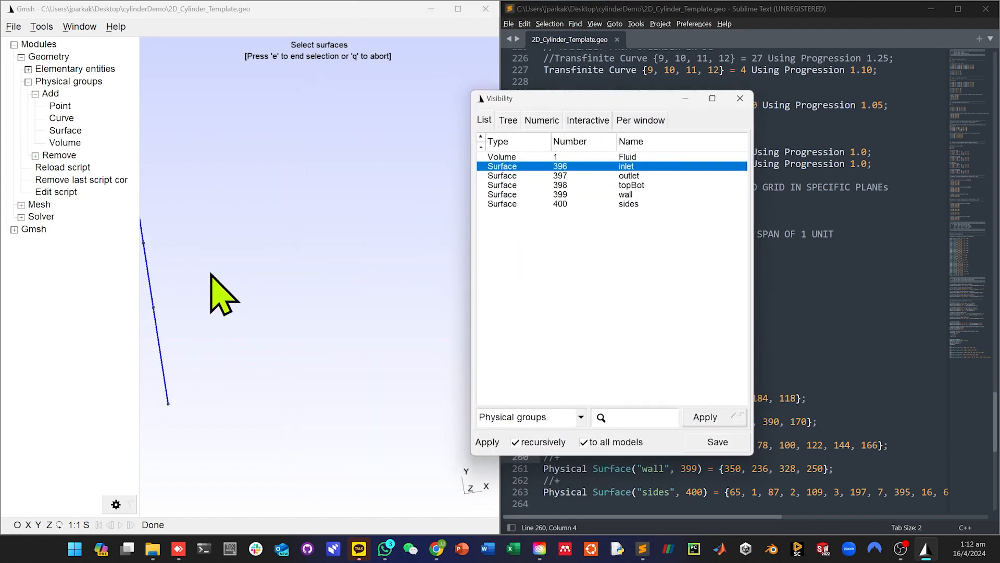
scroll(229, 252, down, 1)
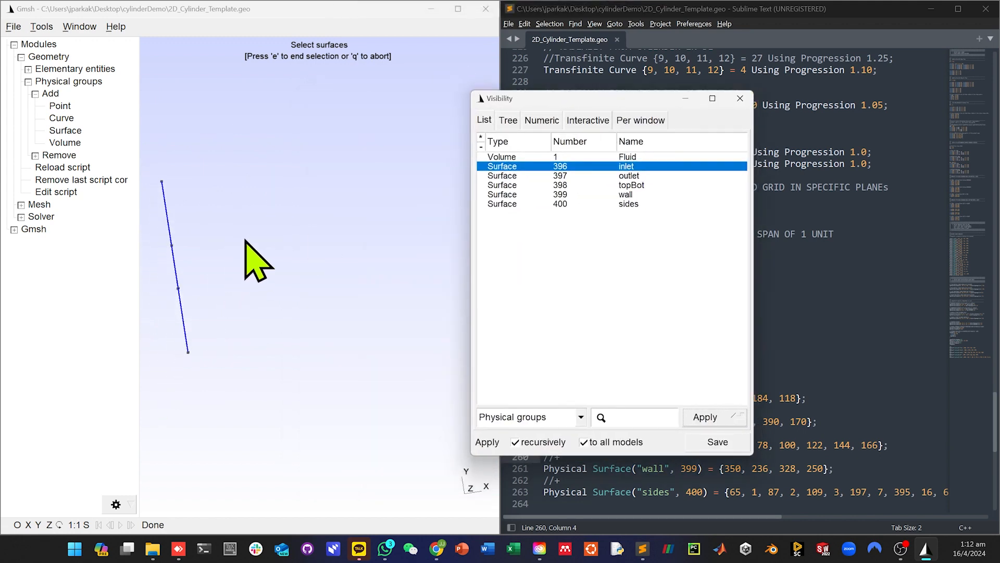
Add the outlet, topBot, wall and sides surface groups to the displayed inlet one after another to check each boundary
ctrl+click(631, 175)
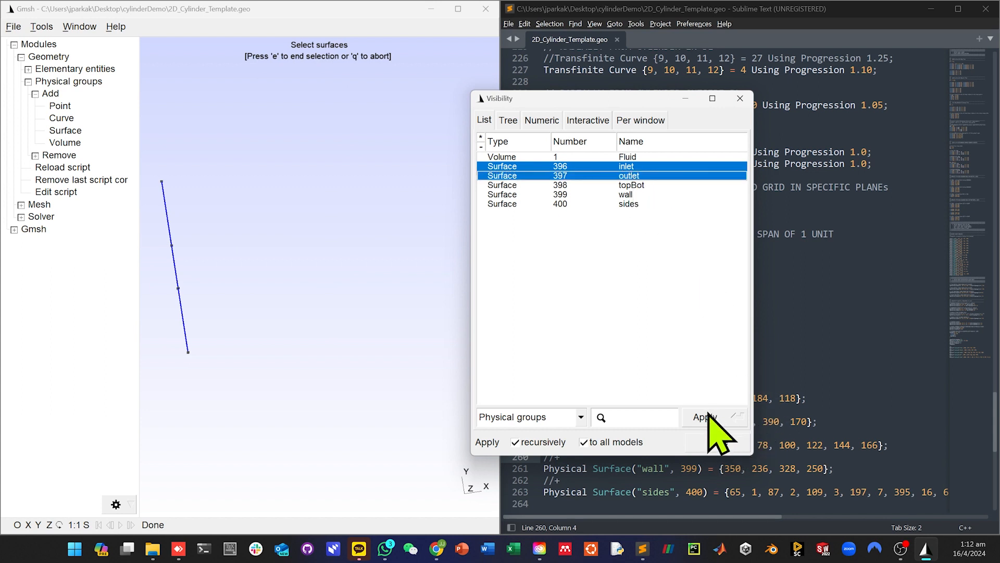
ctrl+click(635, 185)
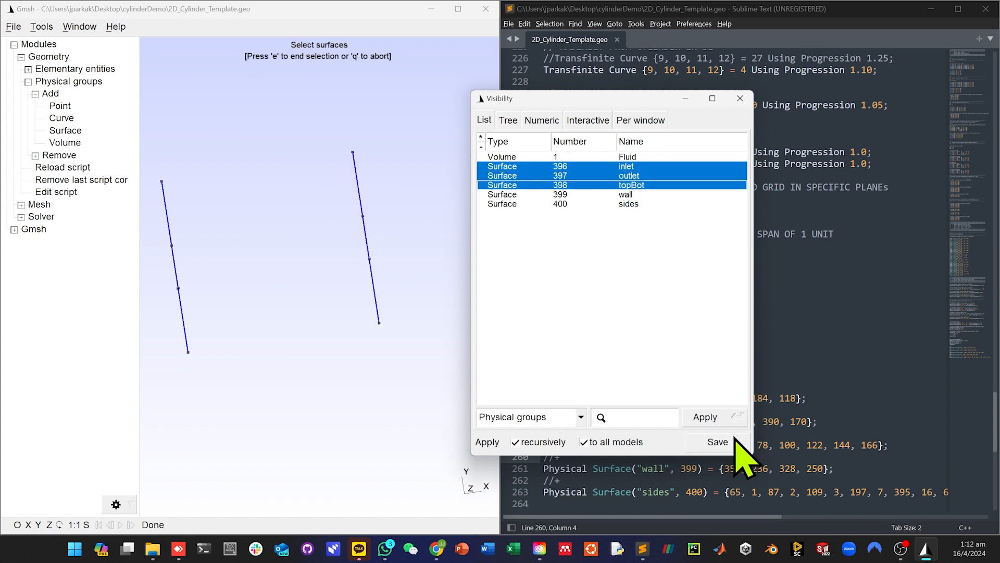
click(719, 414)
ctrl+click(627, 195)
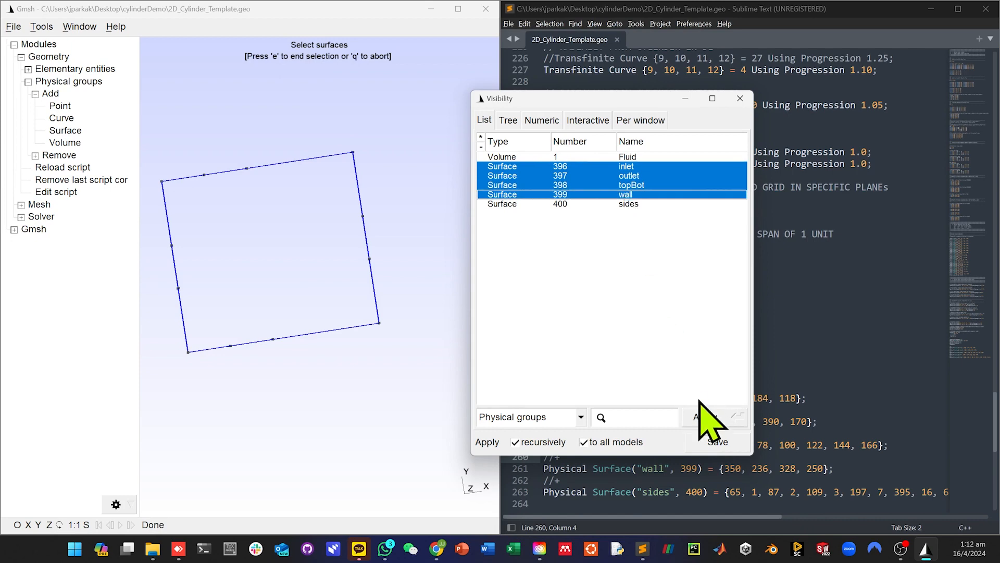
ctrl+click(624, 204)
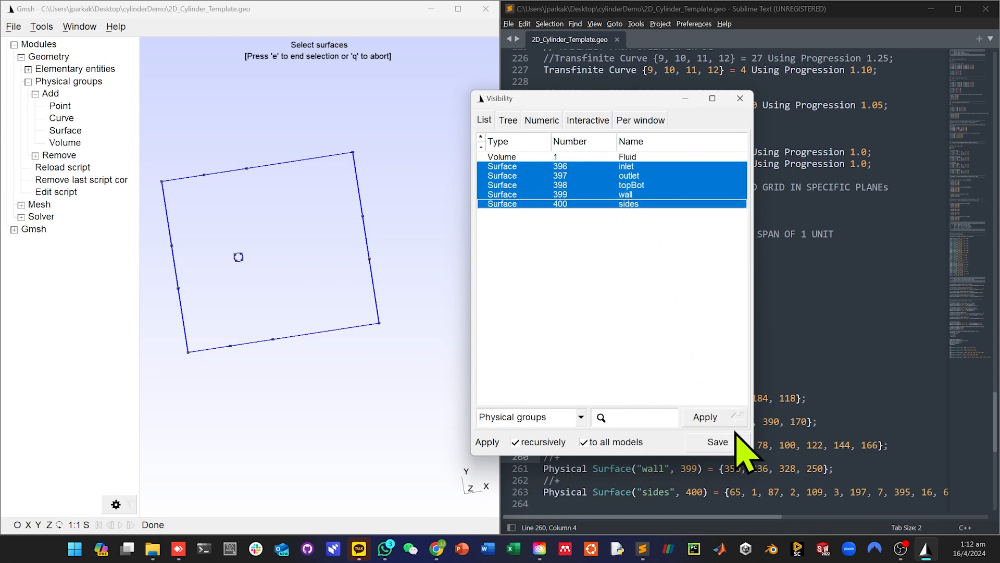